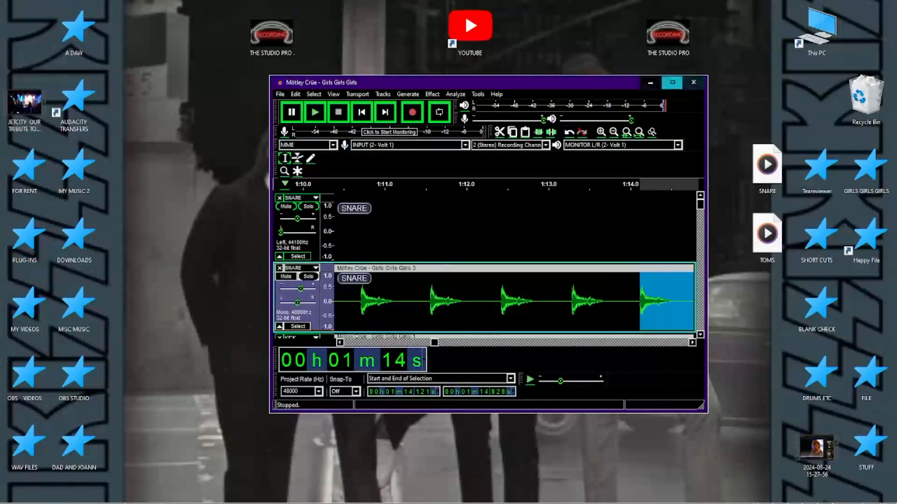
Step: Maximize the project window and turn off solo on both snare tracks
left_click(672, 82)
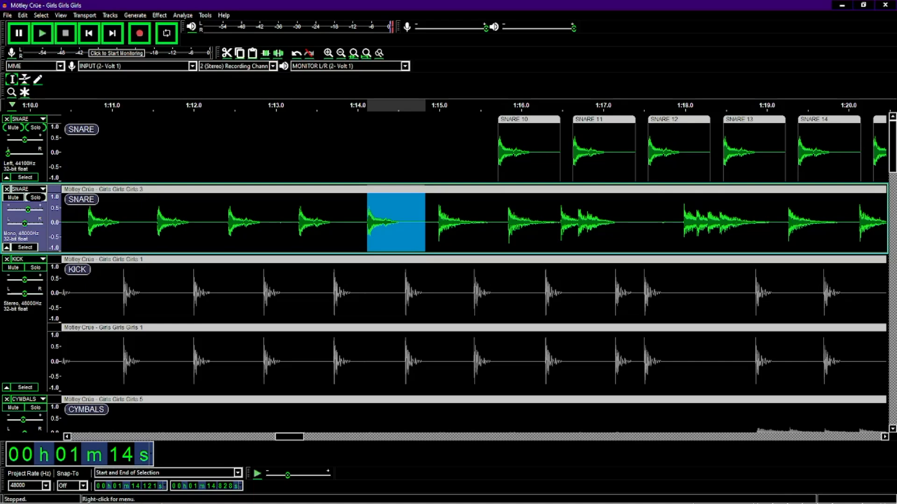
left_click(35, 127)
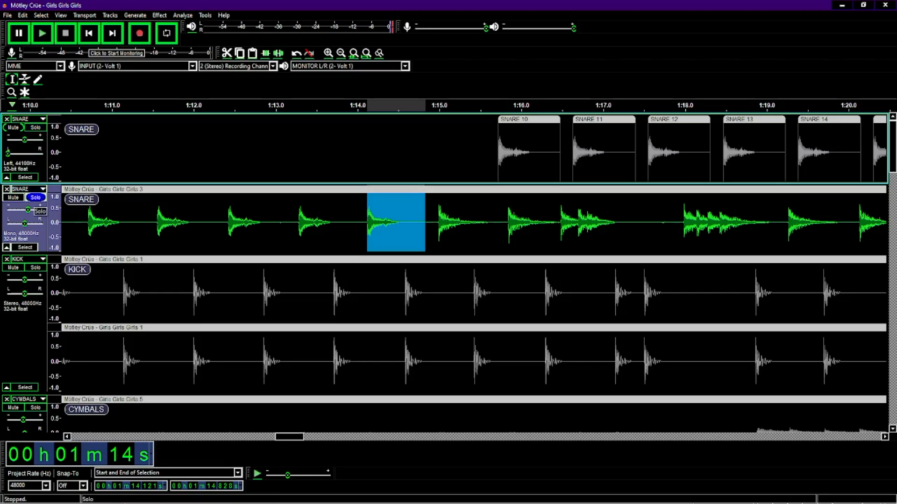
left_click(36, 198)
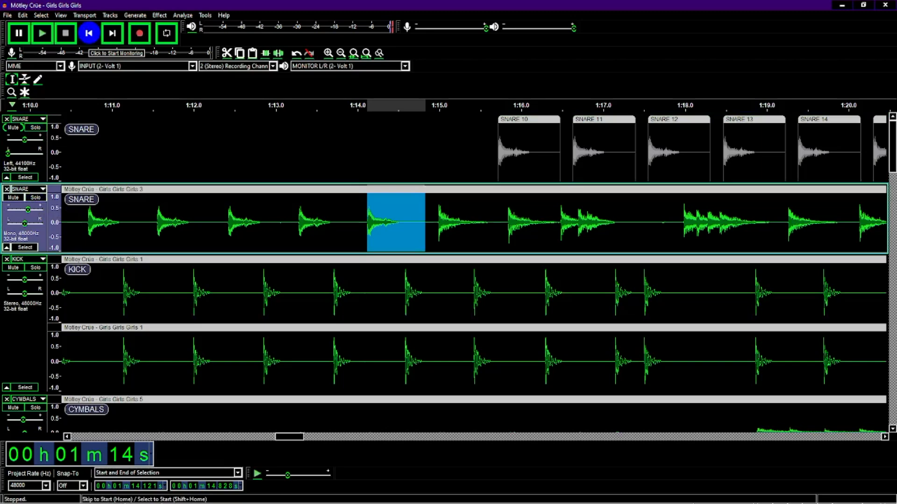
Step: Play the mix from the beginning, solo the kick track briefly during playback, and stop after the 1:16 snare hits
left_click(89, 33)
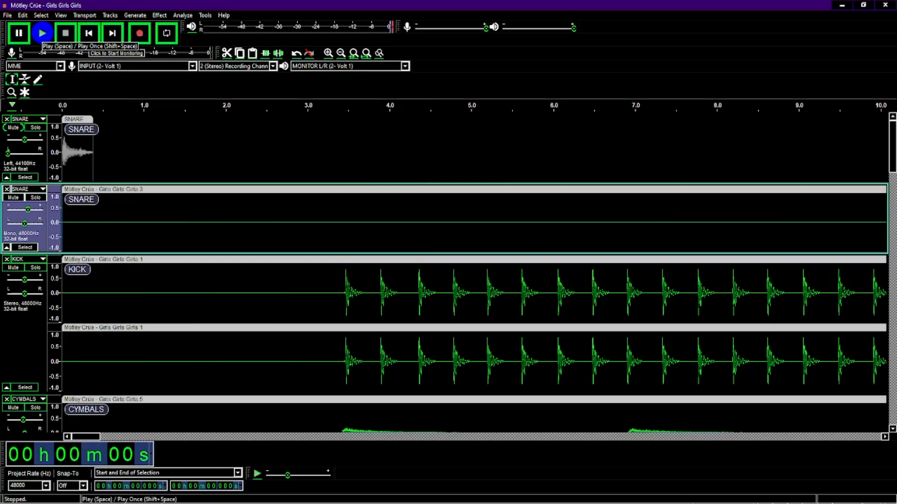
left_click(42, 34)
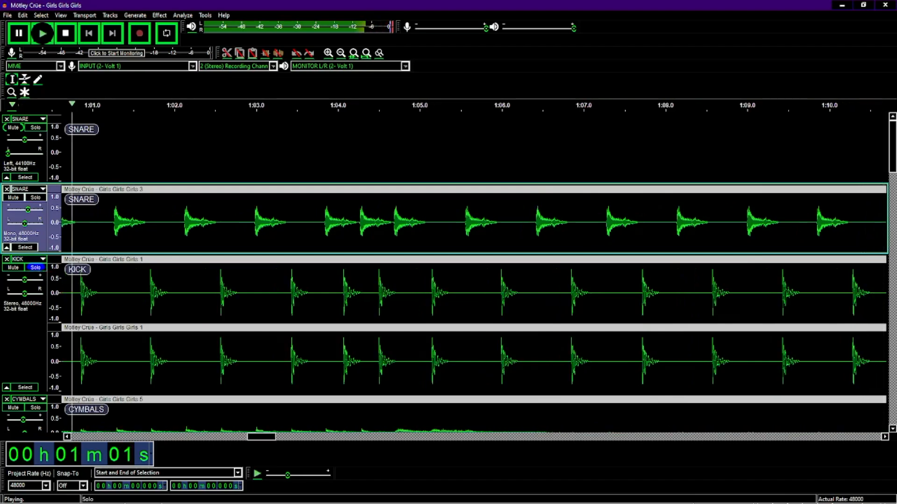
left_click(35, 267)
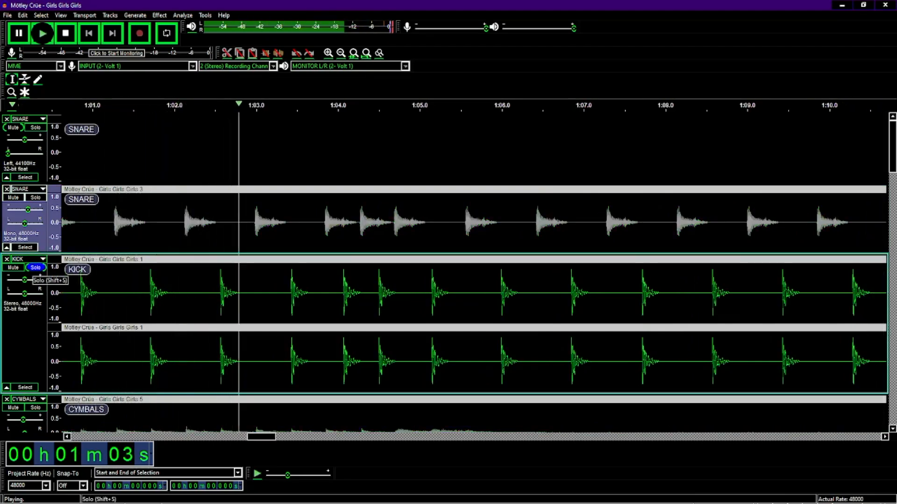
left_click(36, 267)
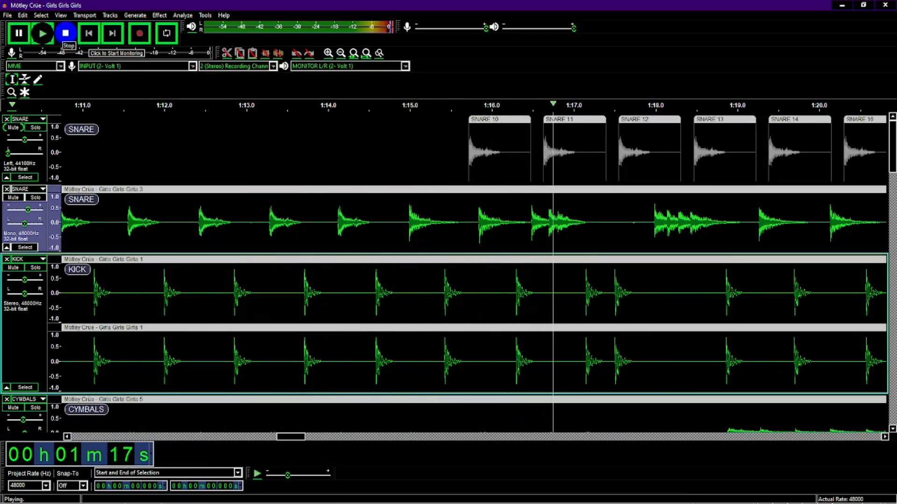
left_click(66, 33)
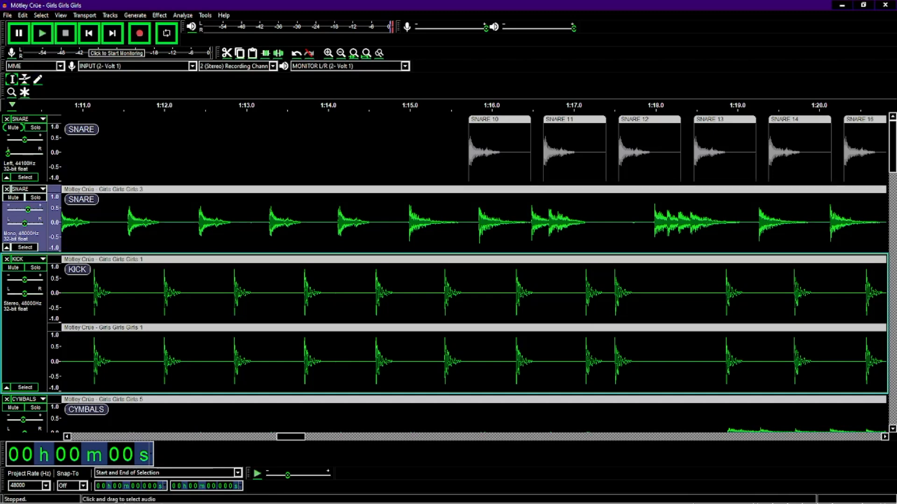
Step: Split-cut the snare hit from about 1:14.988 to 1:15.781 out of the second snare track
left_click_drag(409, 220, 470, 219)
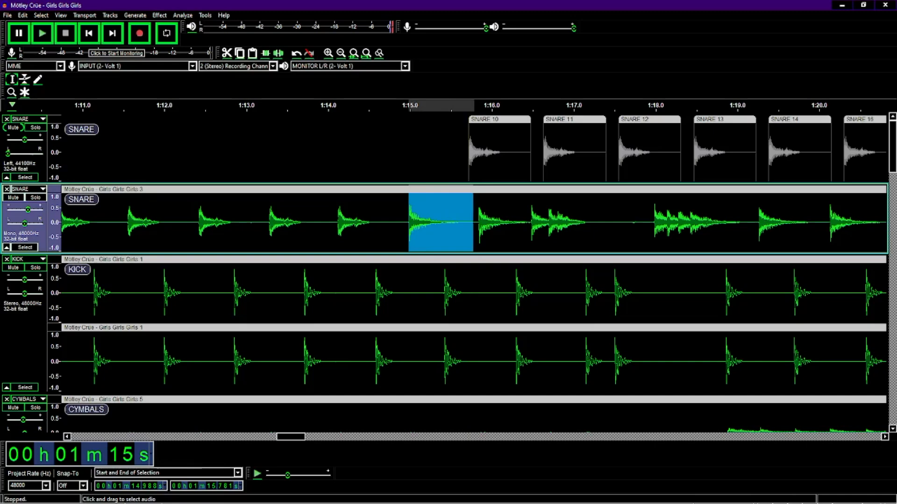
left_click(7, 15)
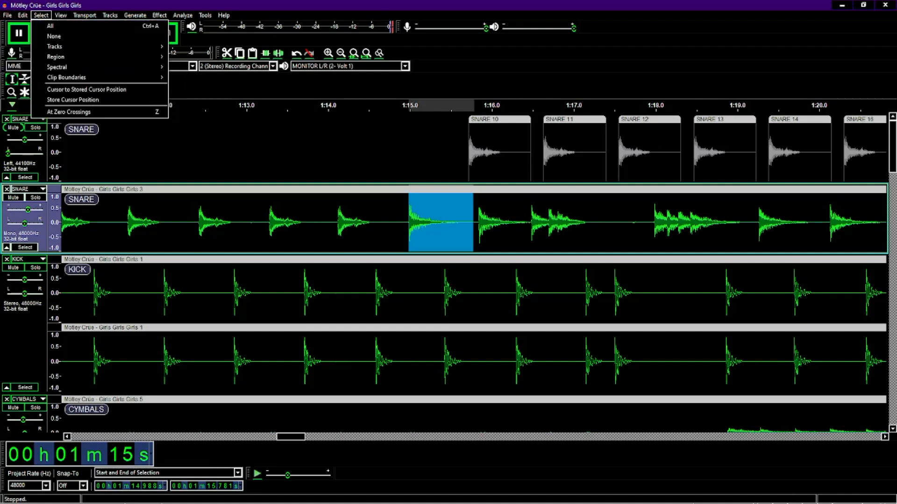
mouse_move(22, 15)
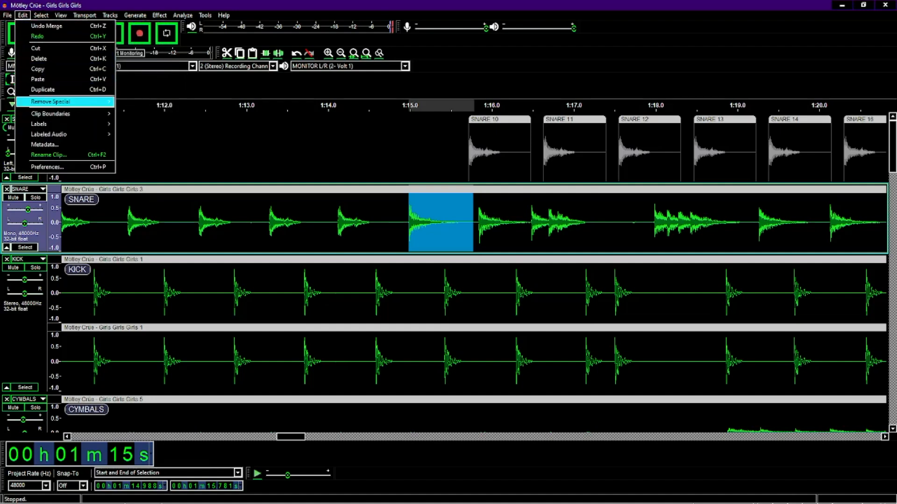
mouse_move(66, 101)
left_click(140, 102)
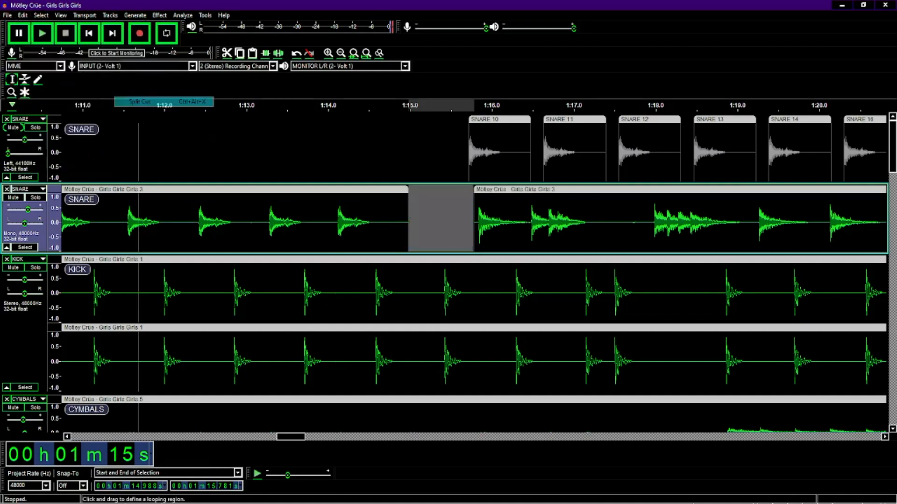
Step: Fill the gap at about 1:14.99 with the SNARE 10 clip and merge it with the clips on both sides
left_click_drag(499, 120, 439, 190)
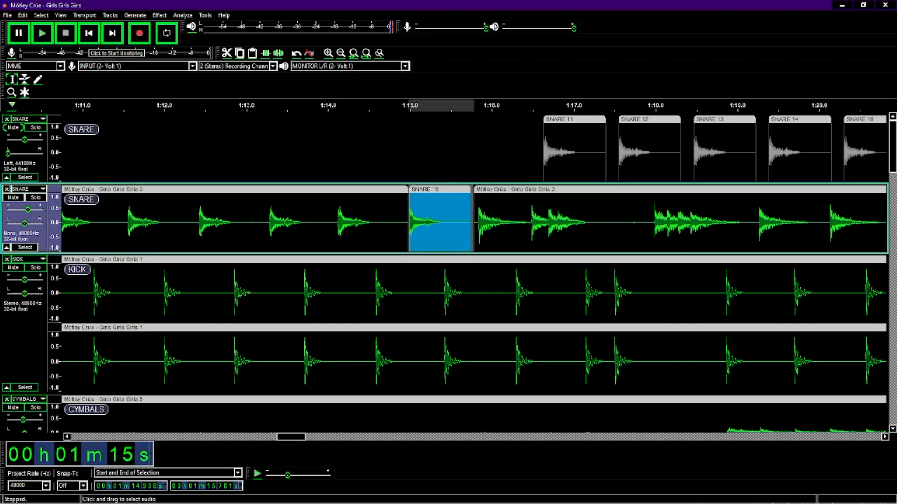
left_click(408, 214)
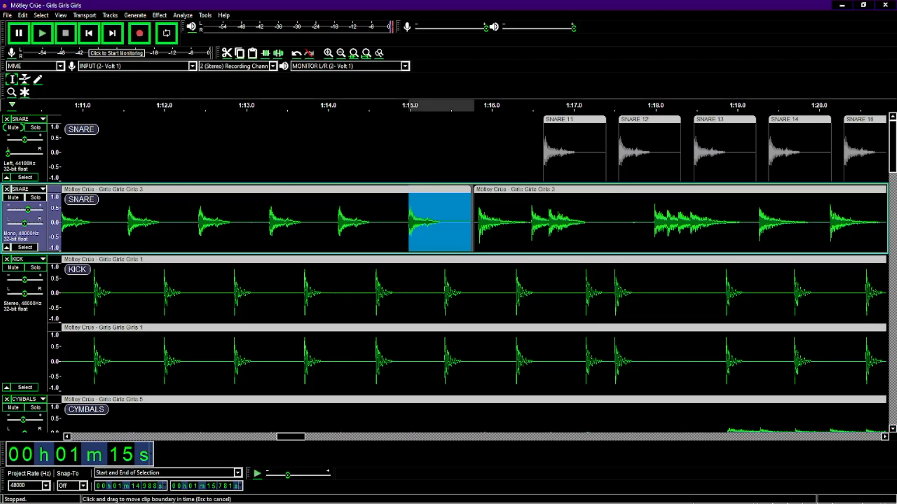
left_click_drag(473, 219, 472, 219)
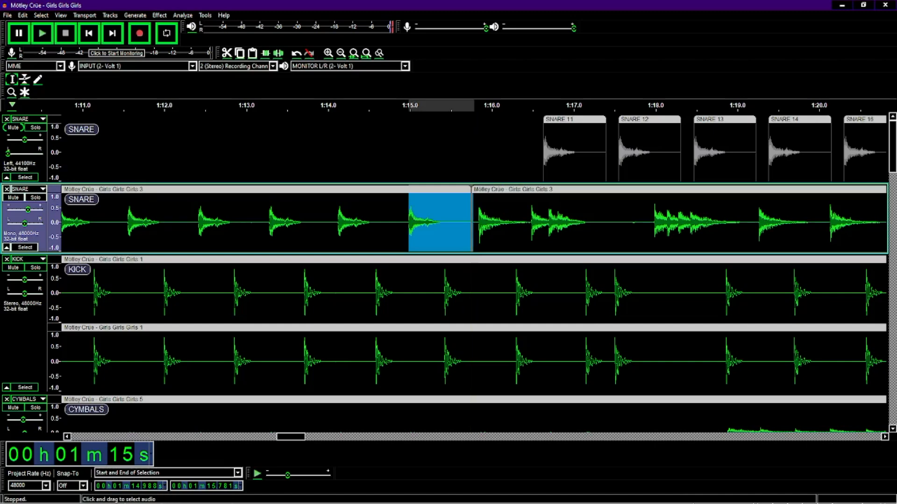
left_click(471, 220)
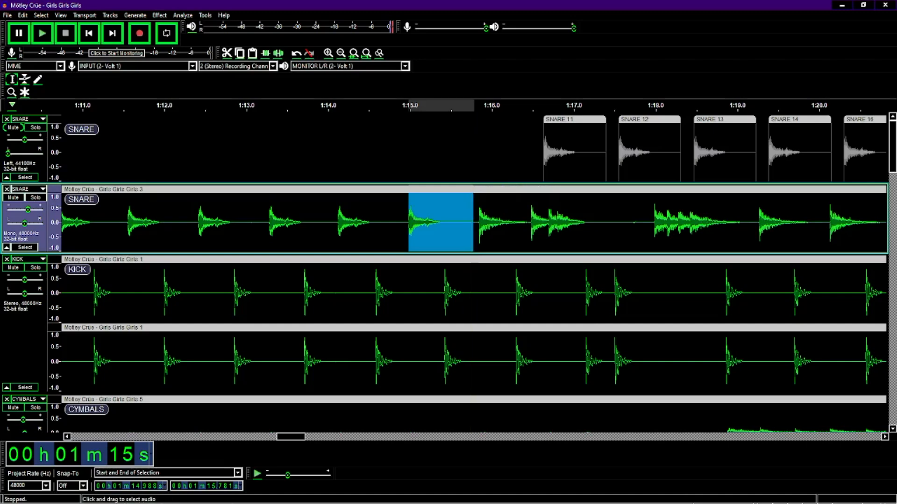
Step: Split-cut the snare hit from about 1:15.838 to 1:16.477 out of the second snare track
left_click(477, 220)
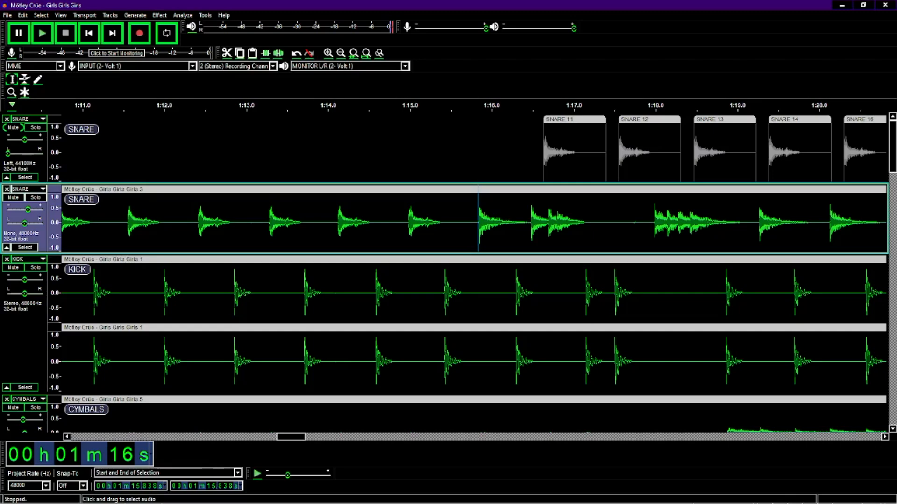
left_click_drag(479, 220, 530, 219)
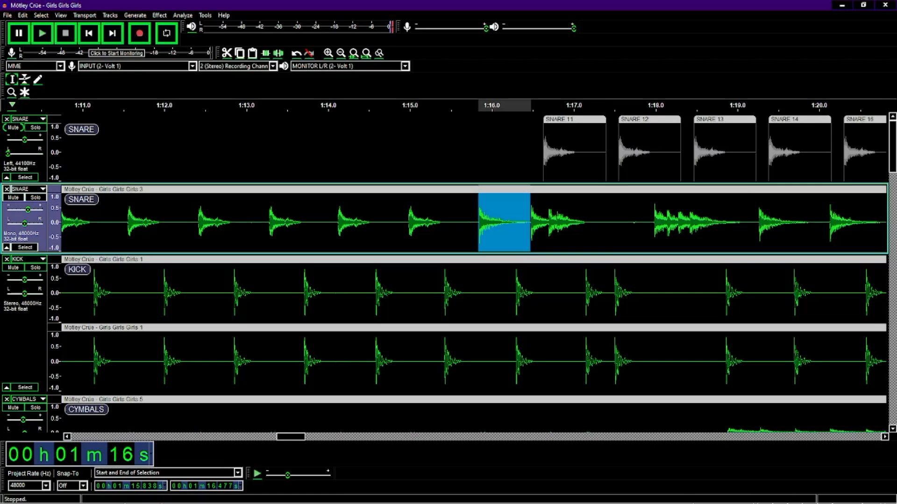
left_click(23, 15)
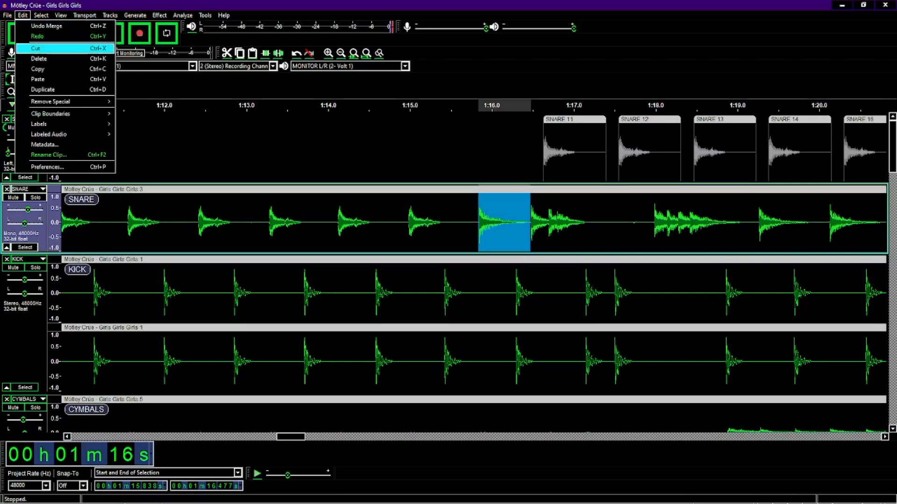
key("Up")
key("Right")
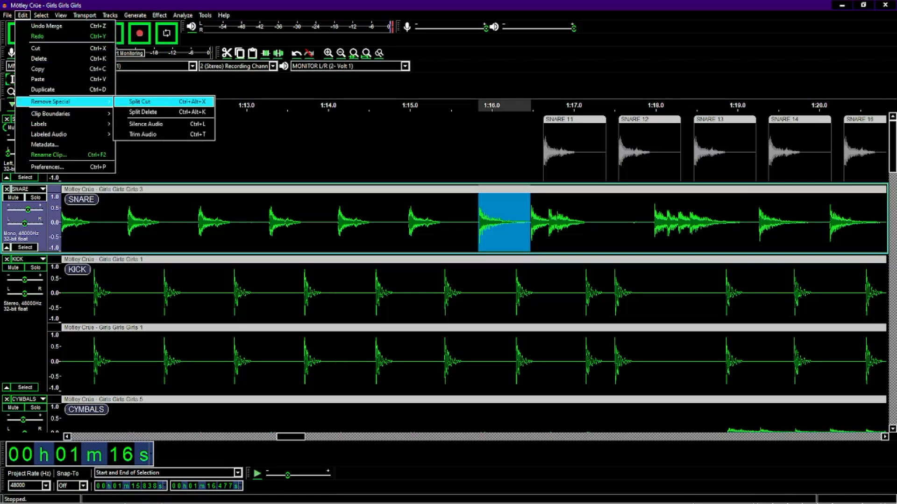
key("Return")
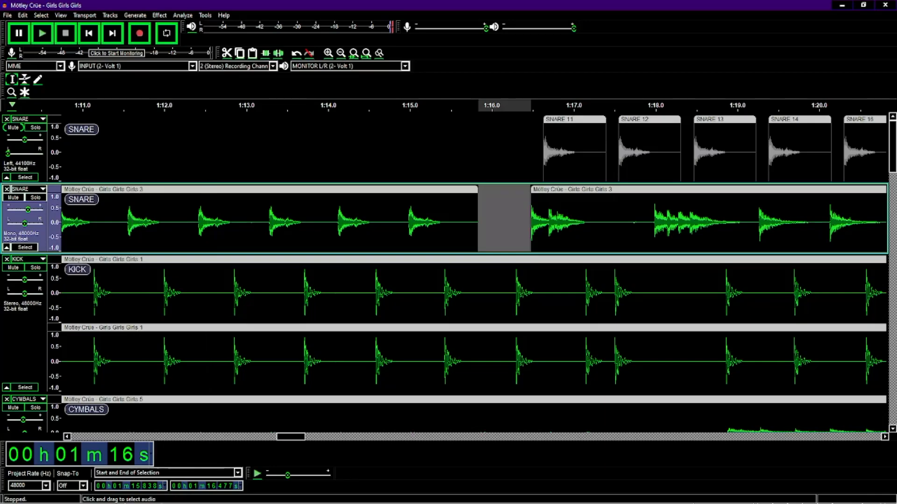
Step: Fill the gap at about 1:15.84 with the SNARE 11 clip, shortened to fit, and merge it with the clips on both sides
left_click_drag(574, 119, 509, 119)
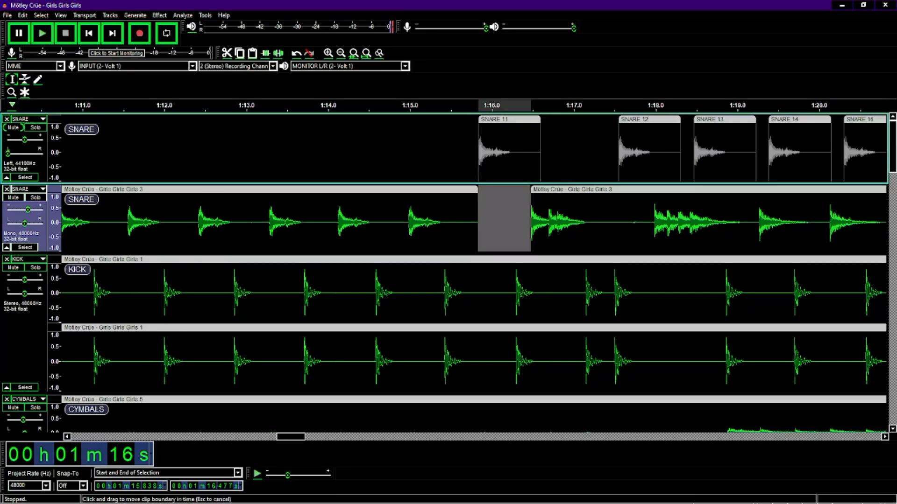
left_click_drag(541, 149, 527, 149)
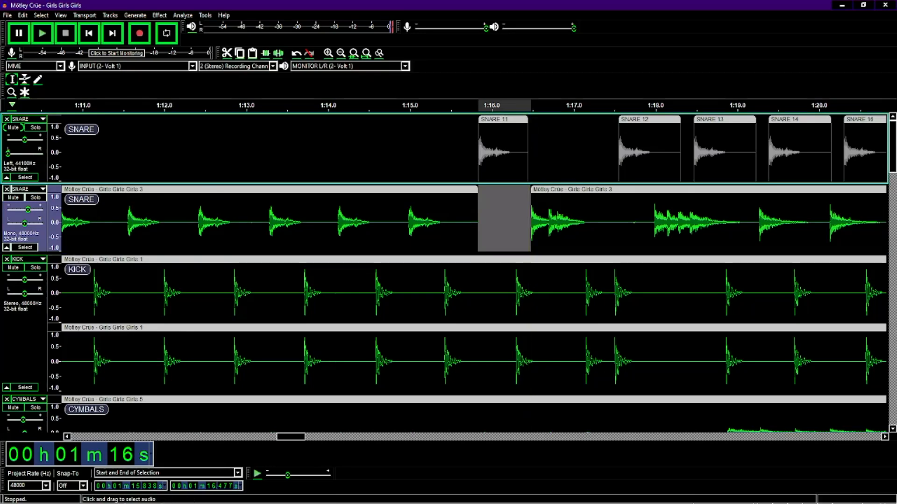
left_click_drag(505, 119, 503, 189)
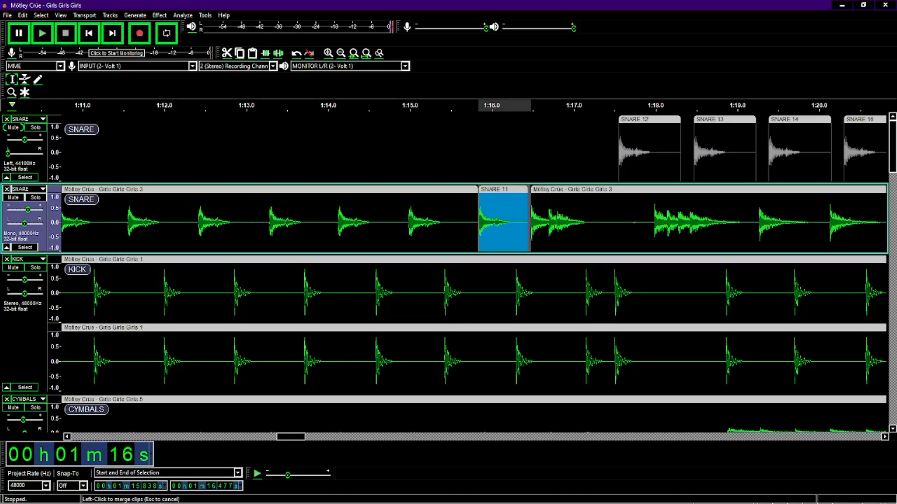
left_click(479, 189)
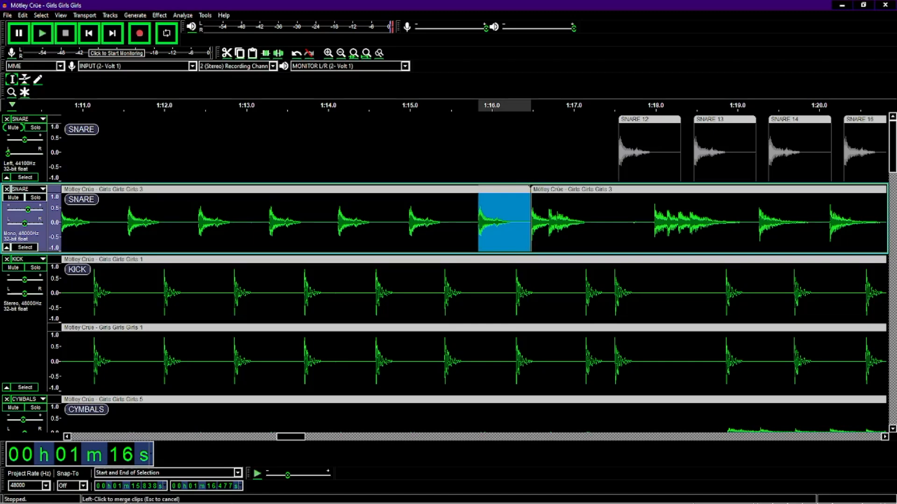
left_click(531, 189)
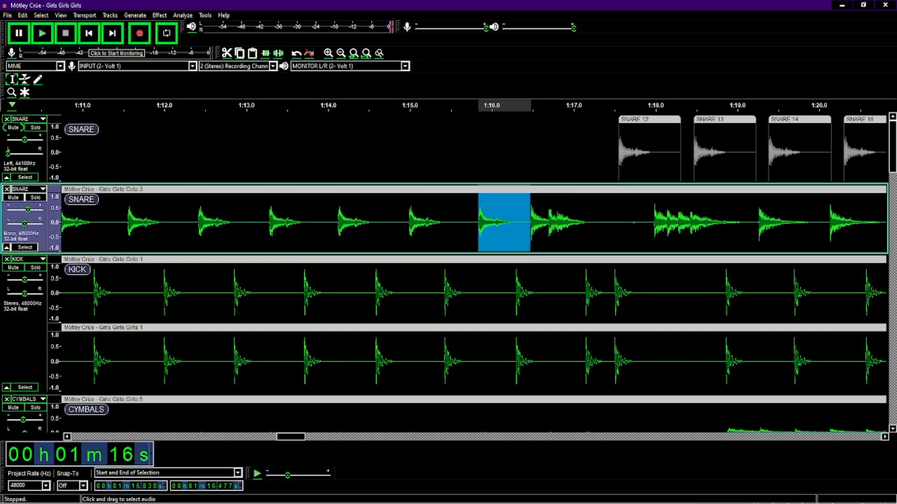
Step: Split-cut the short snare hit from about 1:16.477 to 1:16.694 out of the second snare track
key("Right")
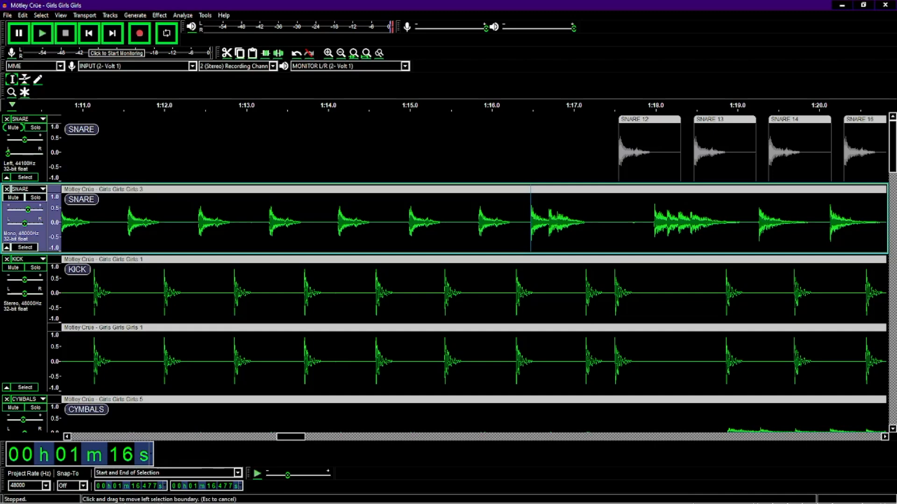
left_click_drag(531, 220, 549, 219)
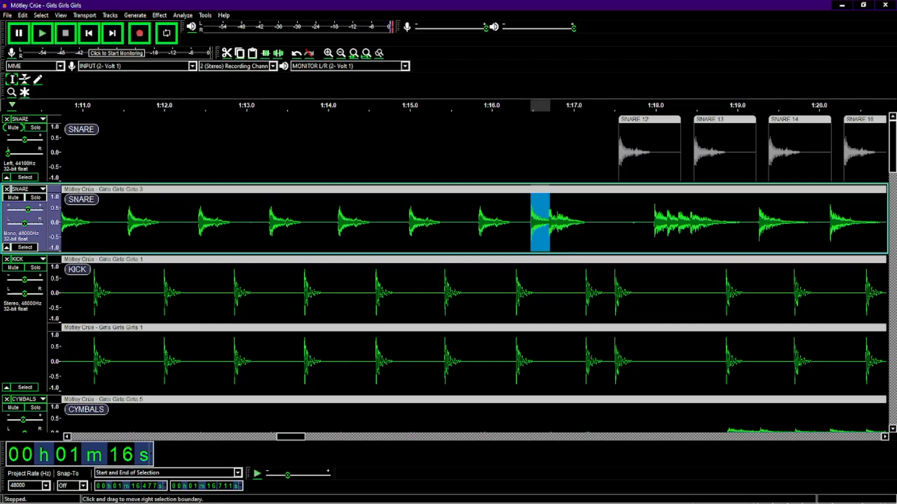
left_click_drag(550, 219, 548, 219)
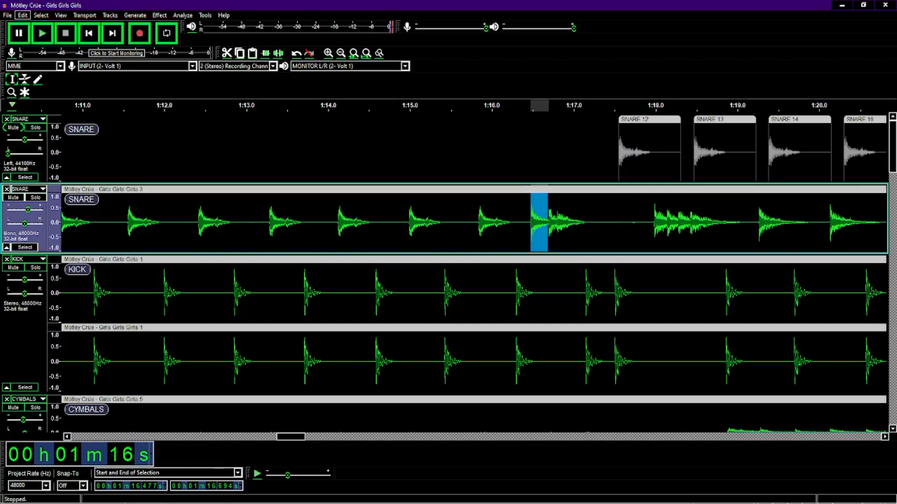
left_click(22, 15)
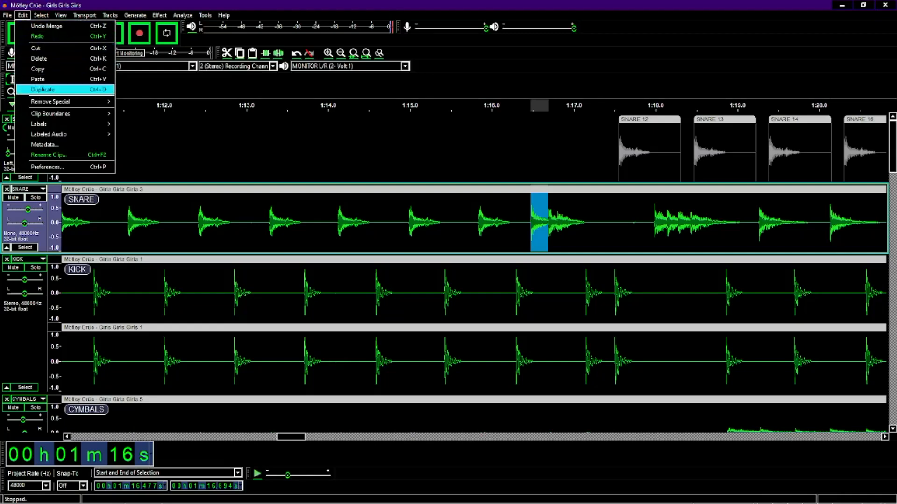
mouse_move(65, 102)
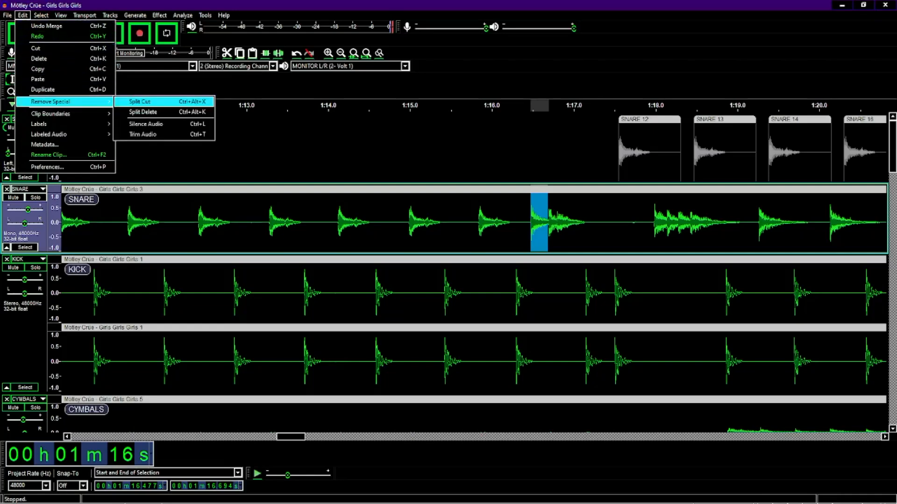
left_click(139, 101)
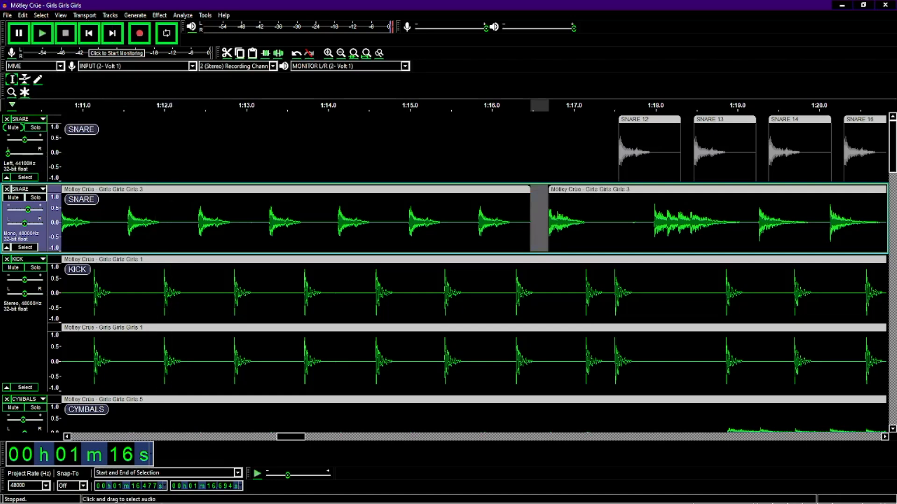
Step: Fill the gap at about 1:16.477 with the SNARE 12 clip, shortened to fit, and merge it with the clips on both sides
left_click_drag(644, 119, 558, 119)
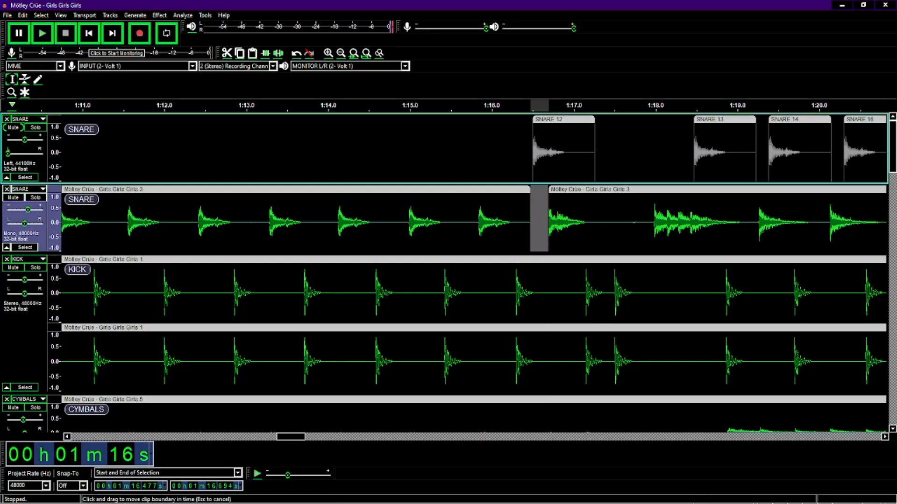
left_click_drag(594, 150, 539, 189)
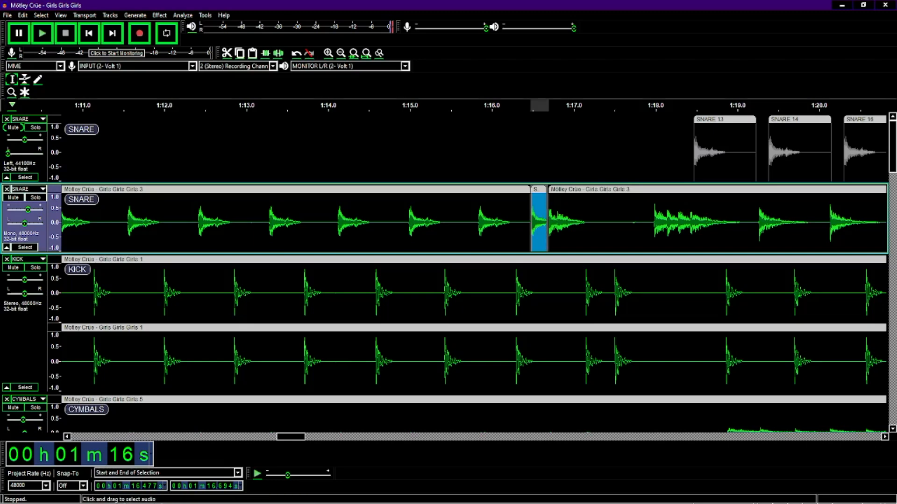
left_click(531, 219)
left_click_drag(548, 202, 550, 201)
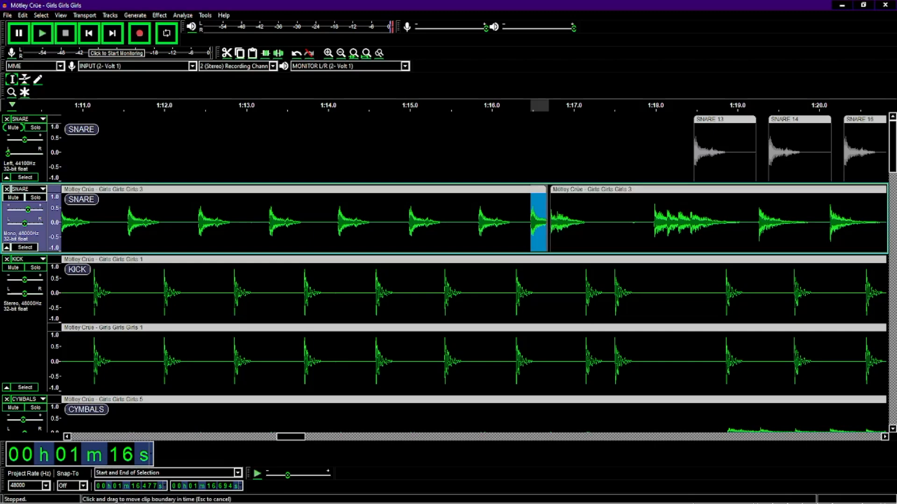
left_click_drag(550, 202, 548, 202)
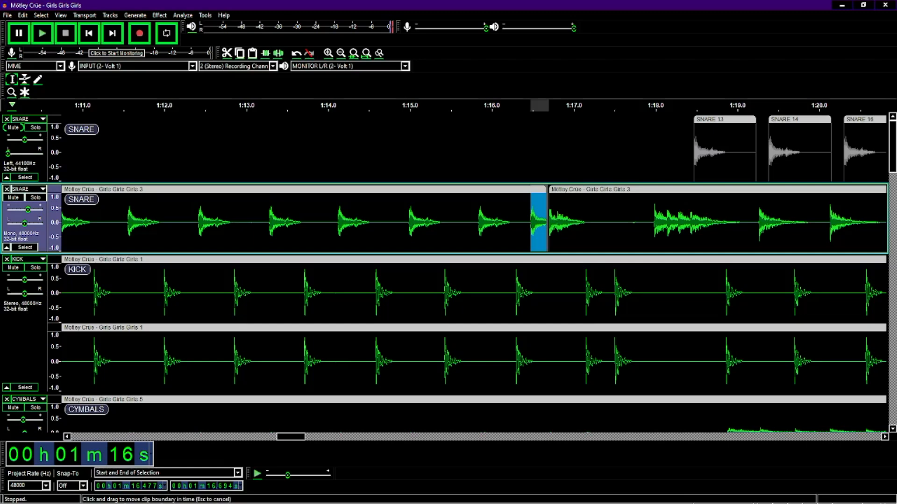
left_click_drag(546, 220, 548, 219)
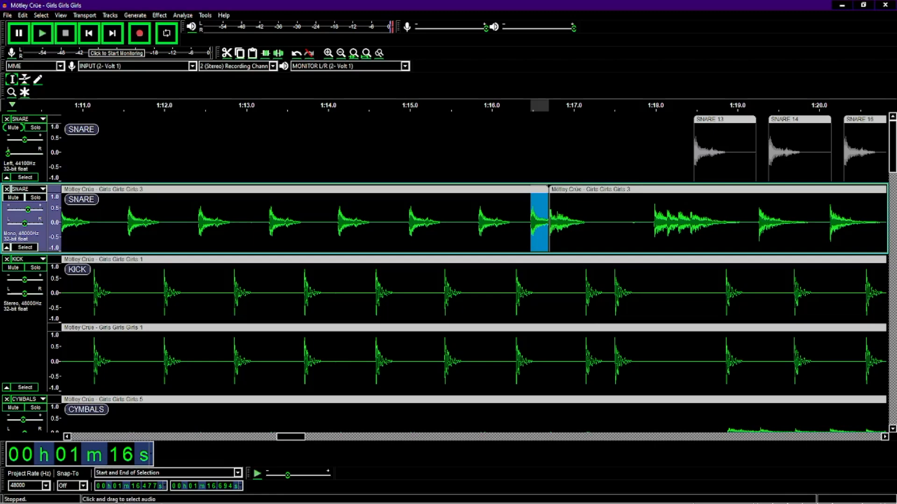
left_click(549, 188)
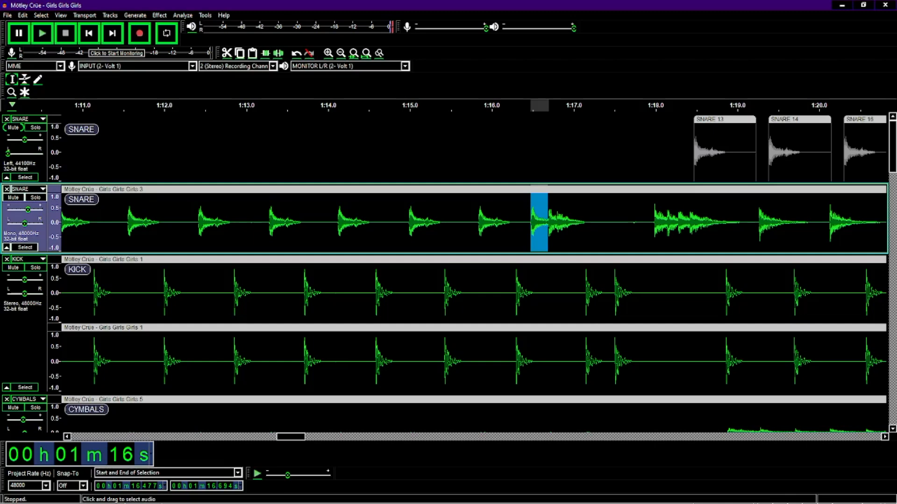
Step: Split-cut the snare hit from about 1:16.694 to 1:17.156 out of the second snare track
left_click_drag(530, 219, 585, 220)
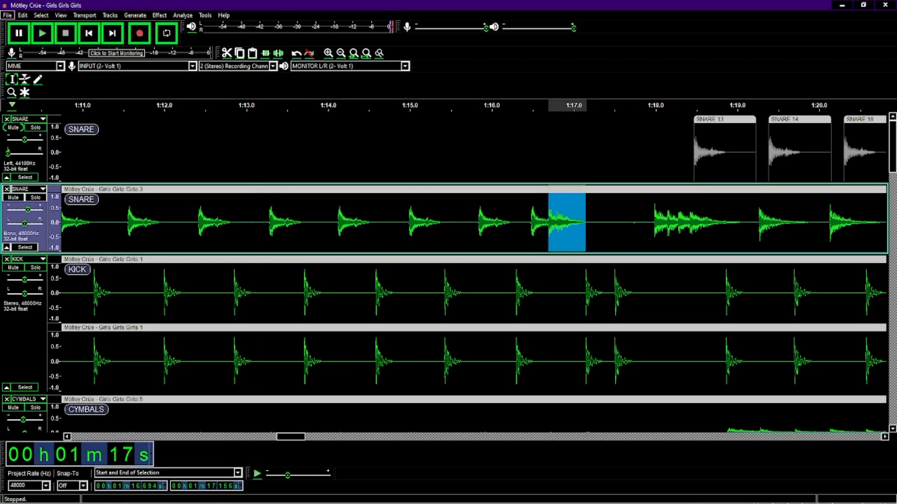
left_click(22, 15)
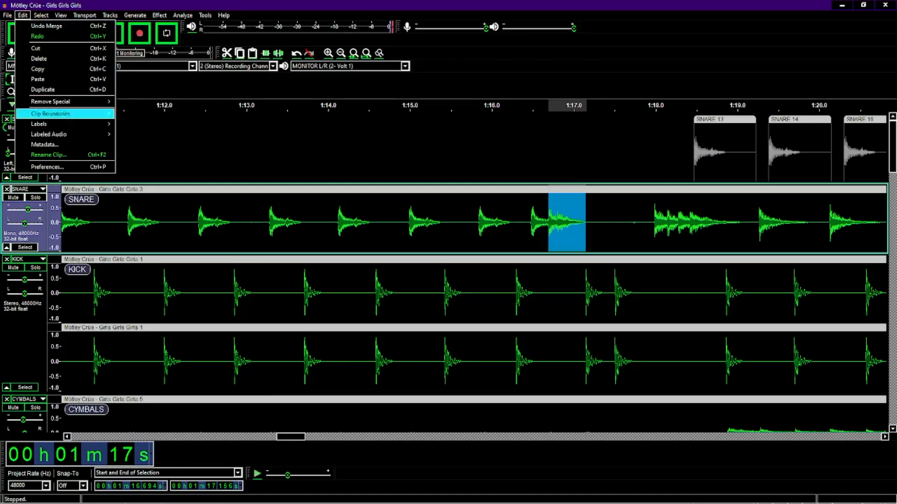
mouse_move(52, 102)
left_click(140, 101)
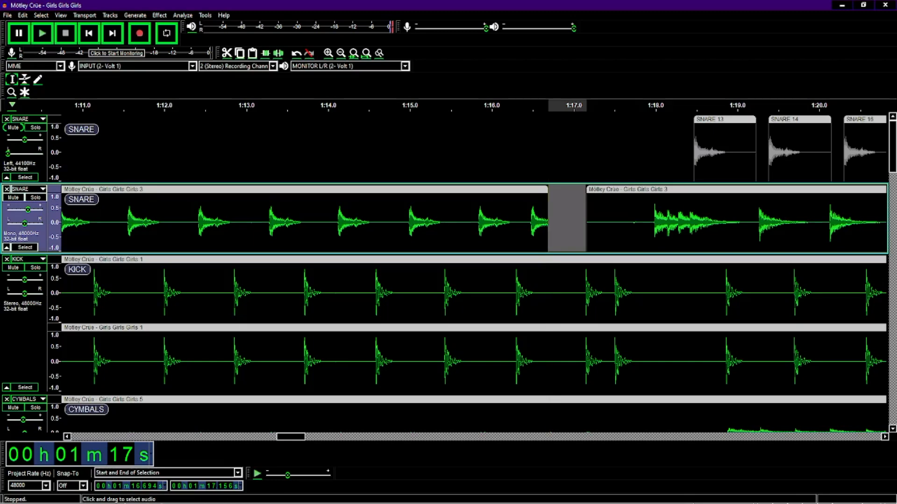
Step: Fade out the tail of the preceding snare hit from about 1:16.660 to 1:16.694, up to the gap's edge
left_click(546, 224)
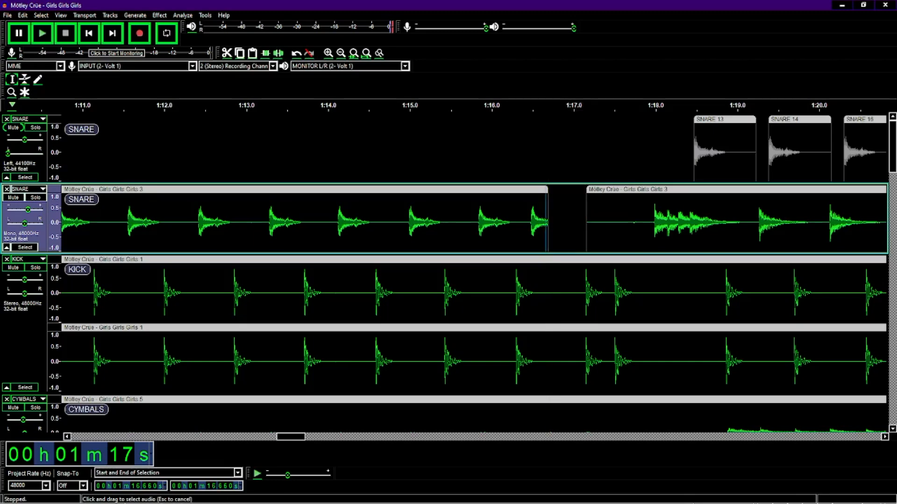
left_click_drag(545, 225, 548, 224)
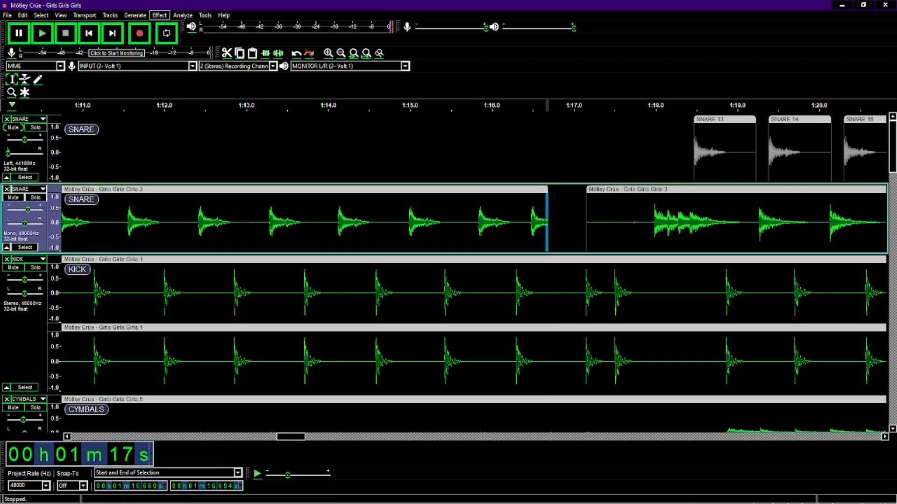
left_click(159, 15)
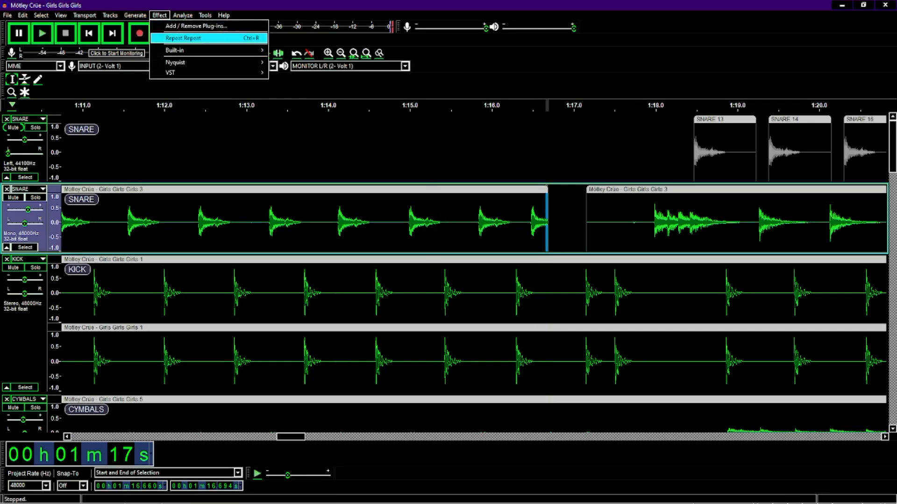
mouse_move(208, 50)
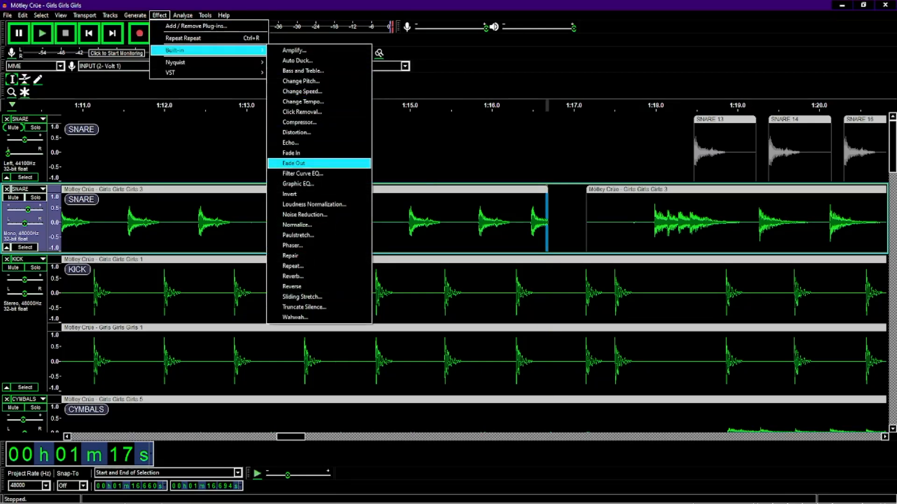
left_click(299, 164)
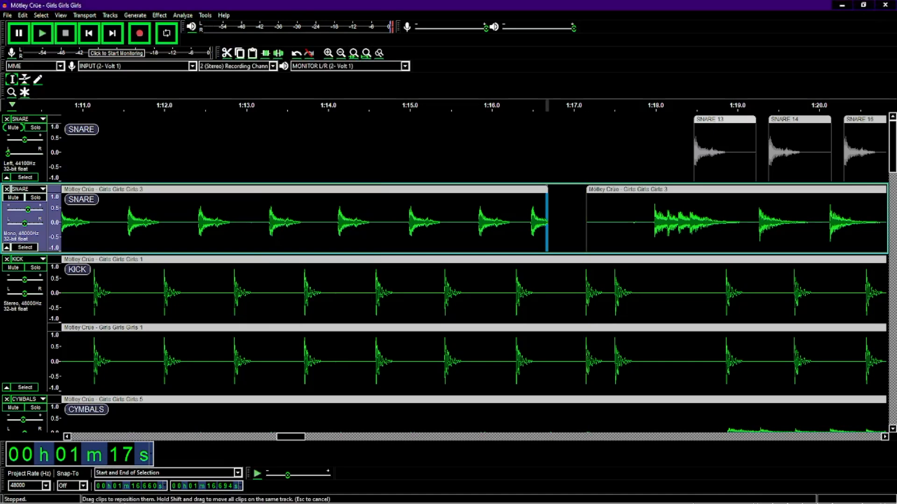
Step: Fill the gap at about 1:16.694 with the SNARE 13 clip, shortened to fit, and merge it with the clips on both sides
left_click_drag(724, 149, 580, 149)
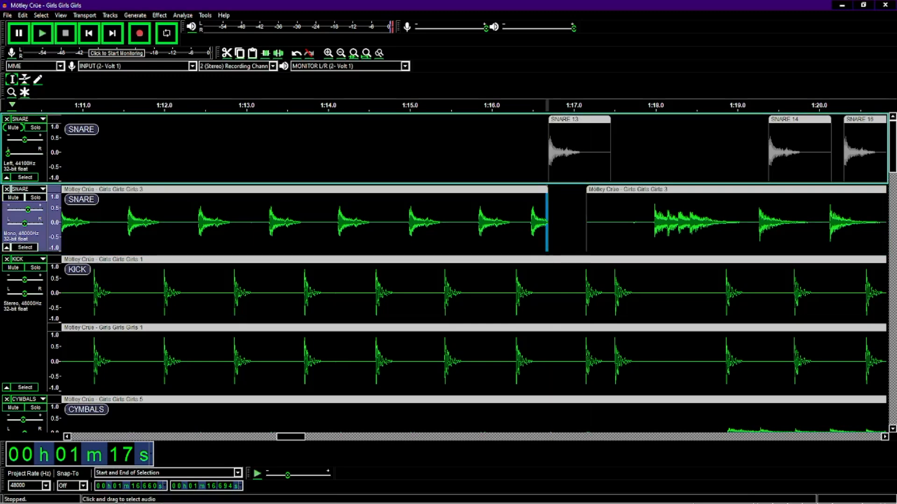
left_click(607, 152)
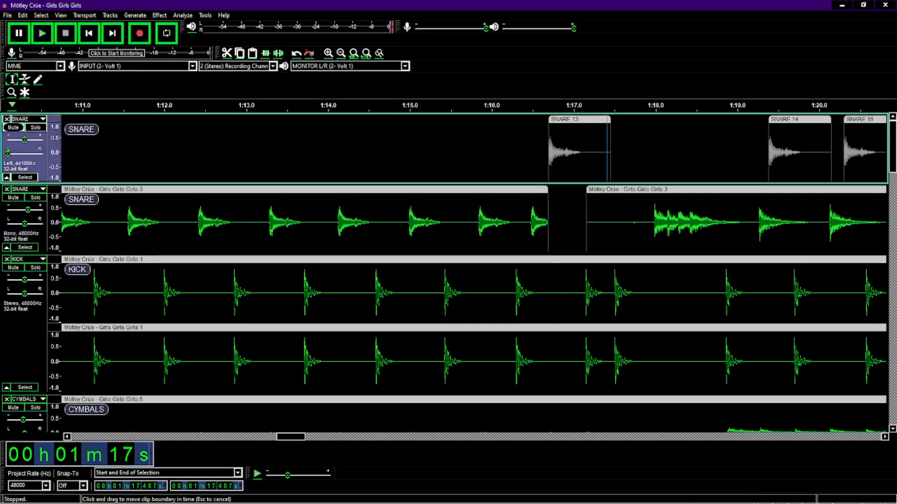
left_click_drag(609, 150, 587, 150)
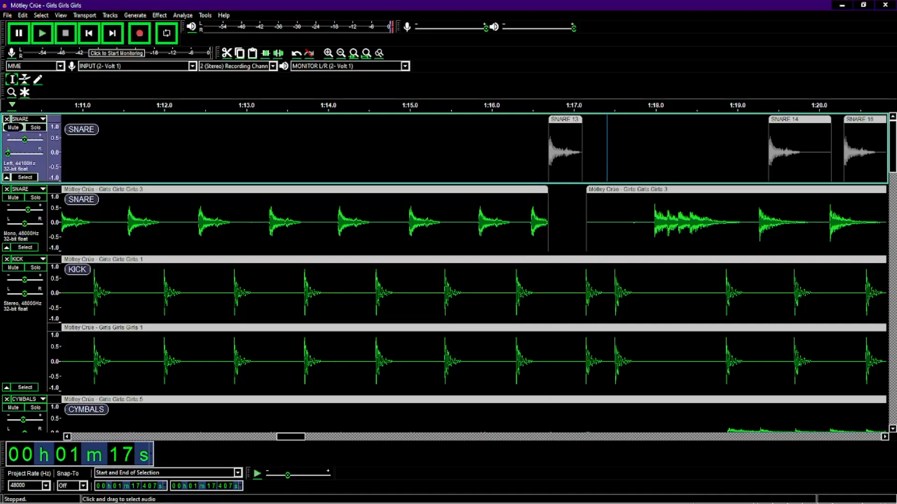
left_click_drag(564, 119, 564, 190)
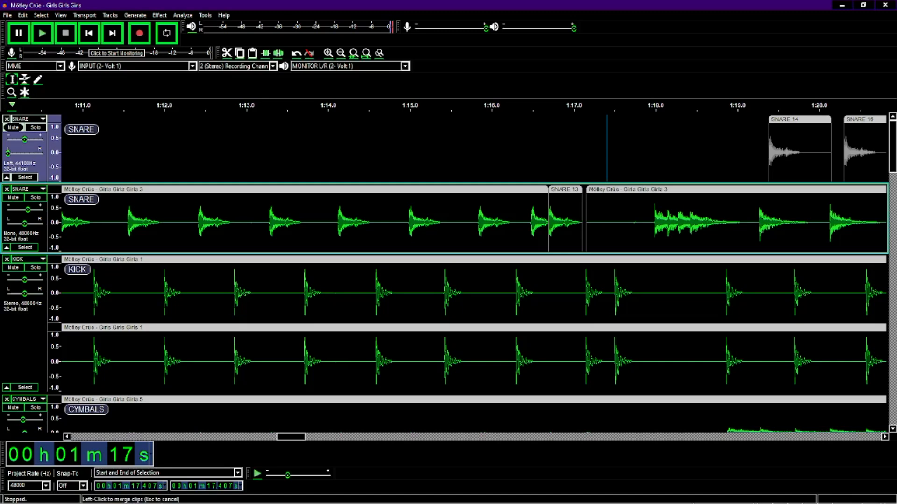
left_click(548, 219)
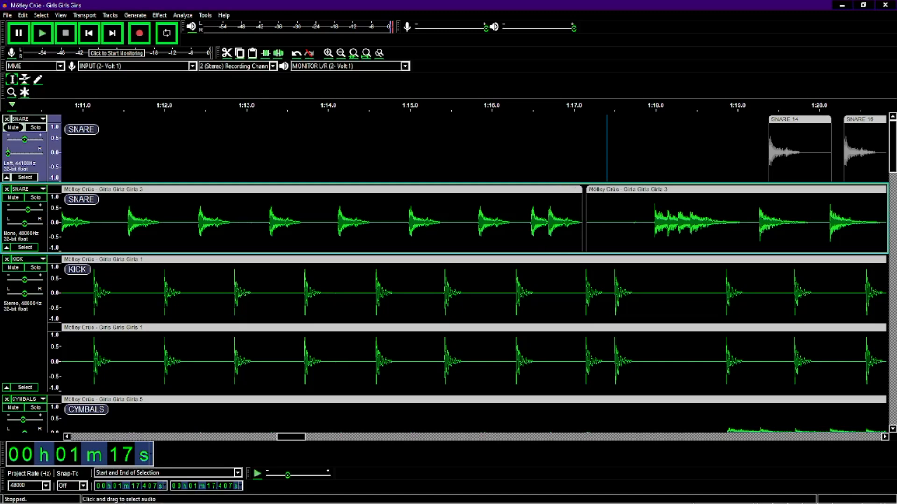
left_click_drag(582, 219, 586, 219)
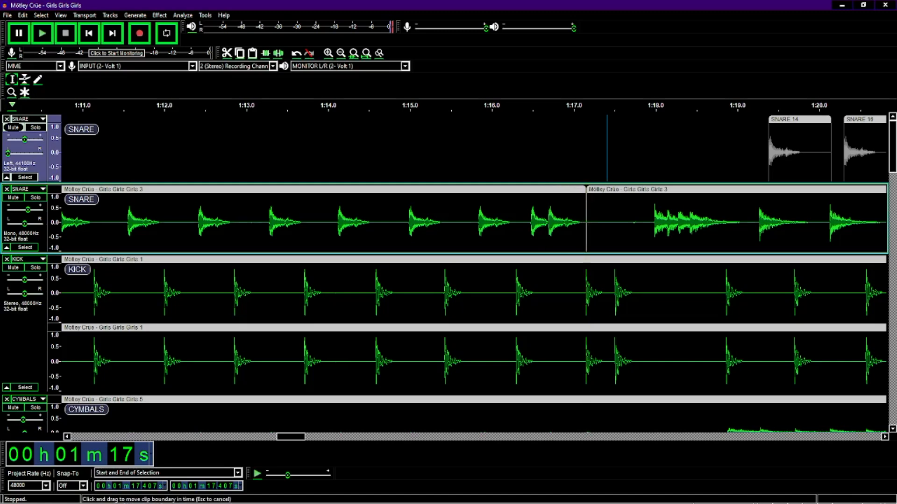
left_click(586, 220)
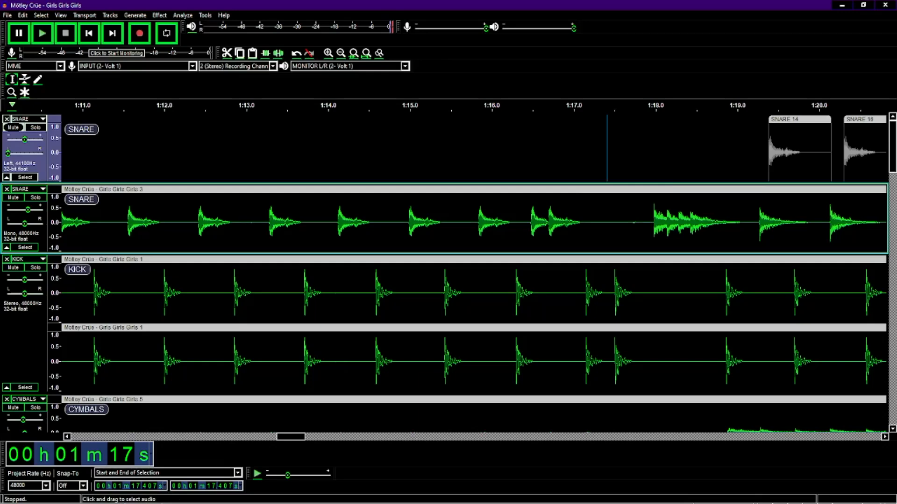
Step: Silence the second snare track from about 1:17.265 to 1:17.864 and split-cut the snare hit from about 1:17.972 to 1:18.143
left_click_drag(645, 219, 595, 220)
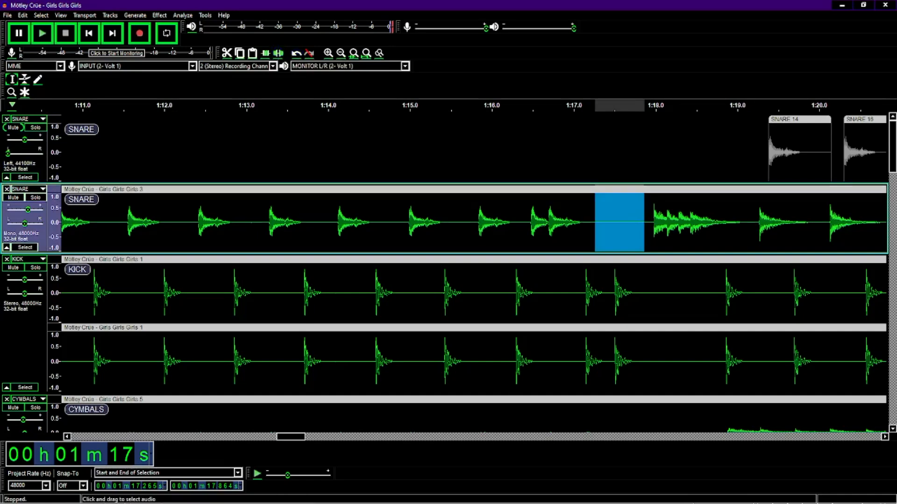
left_click(654, 221)
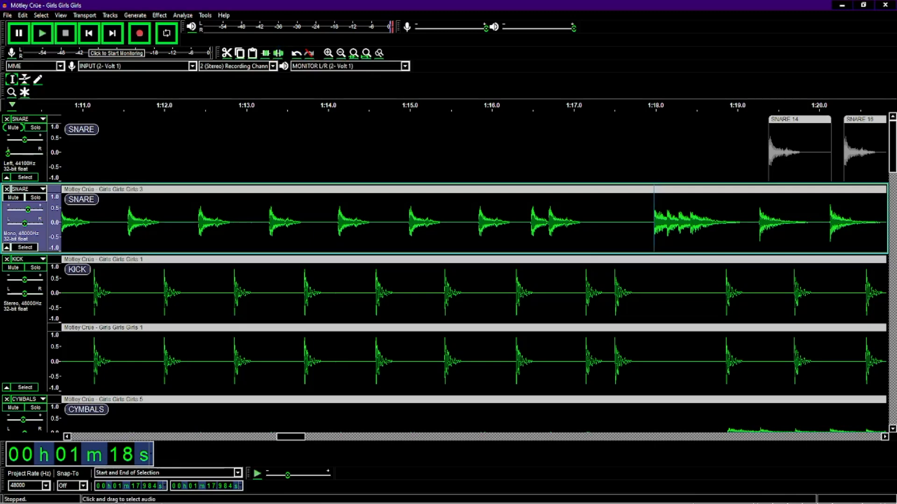
key("Left")
key("Left")
left_click_drag(653, 220, 666, 219)
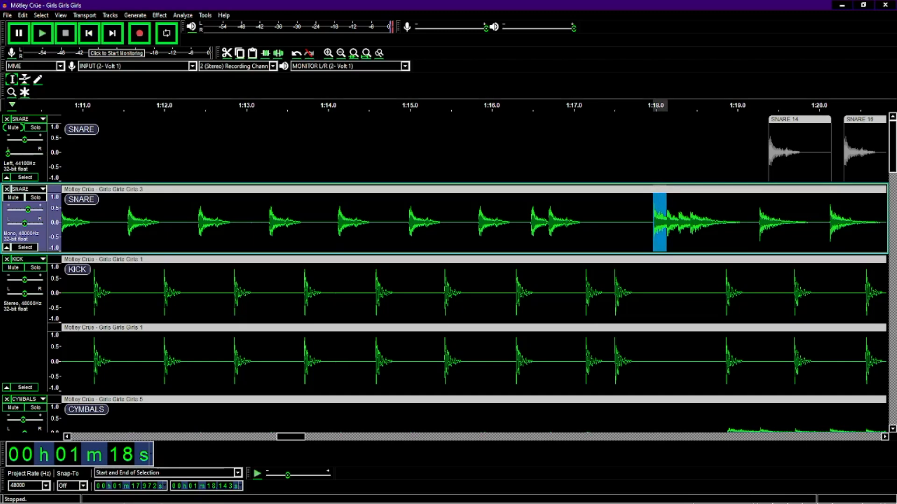
left_click(22, 15)
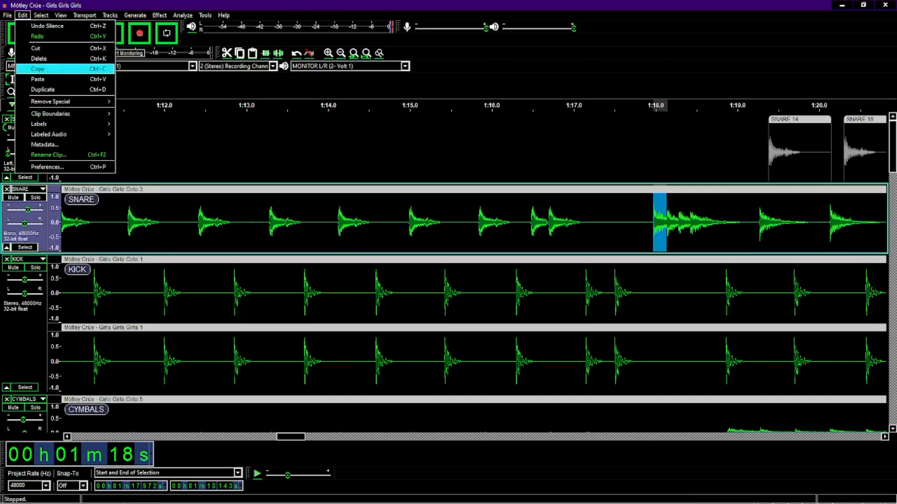
mouse_move(50, 102)
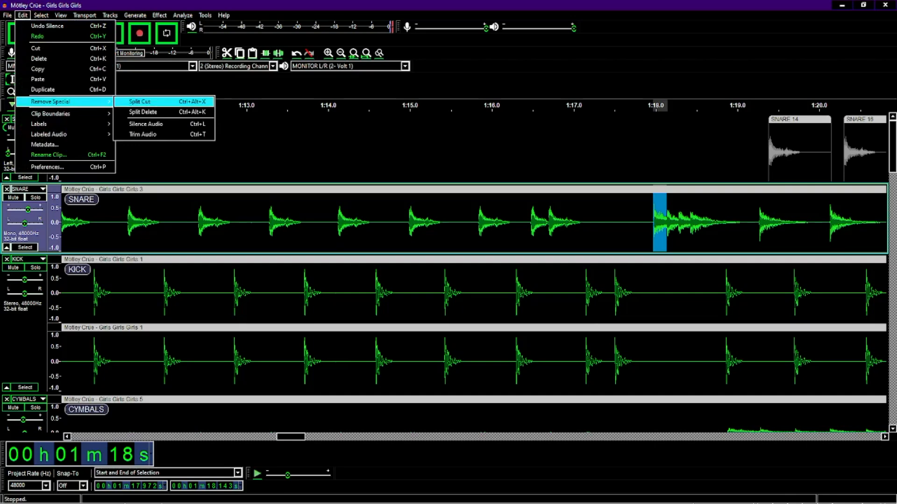
left_click(140, 101)
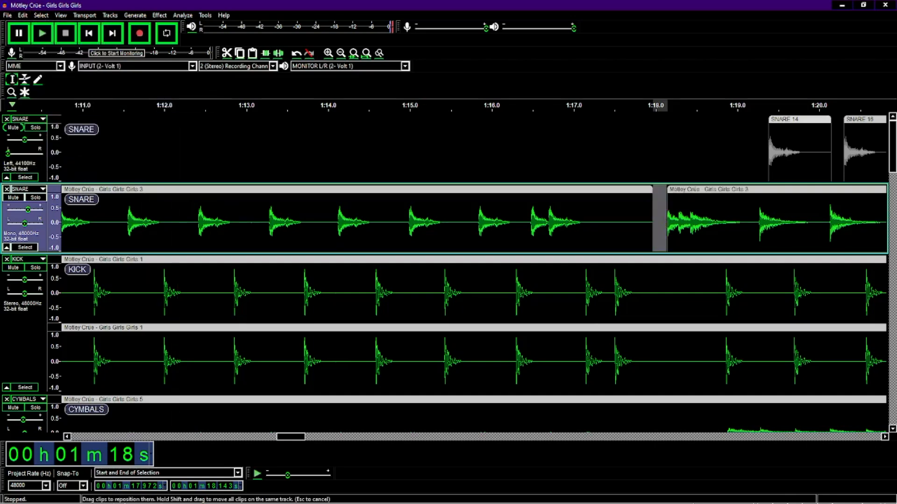
Step: Fill the gap at about 1:17.972 with the SNARE 14 clip, shortened to fit, and merge it with the clips on both sides
left_click_drag(799, 119, 684, 120)
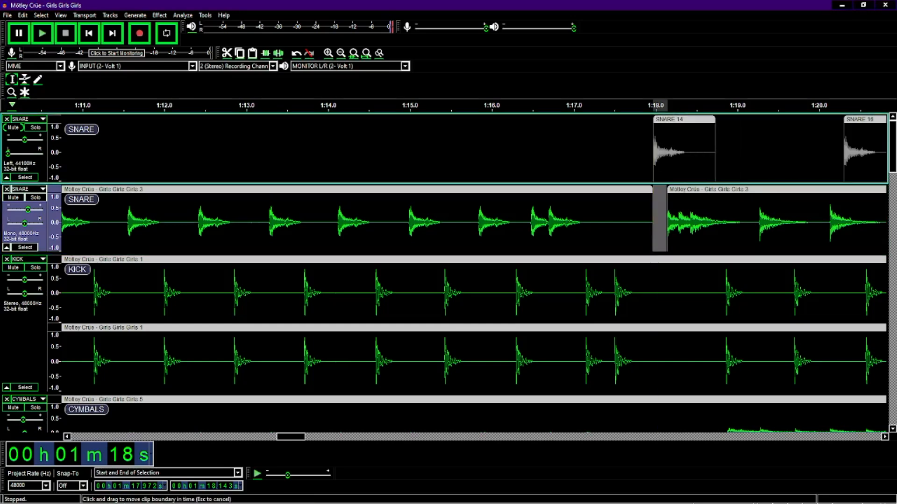
left_click_drag(714, 150, 659, 190)
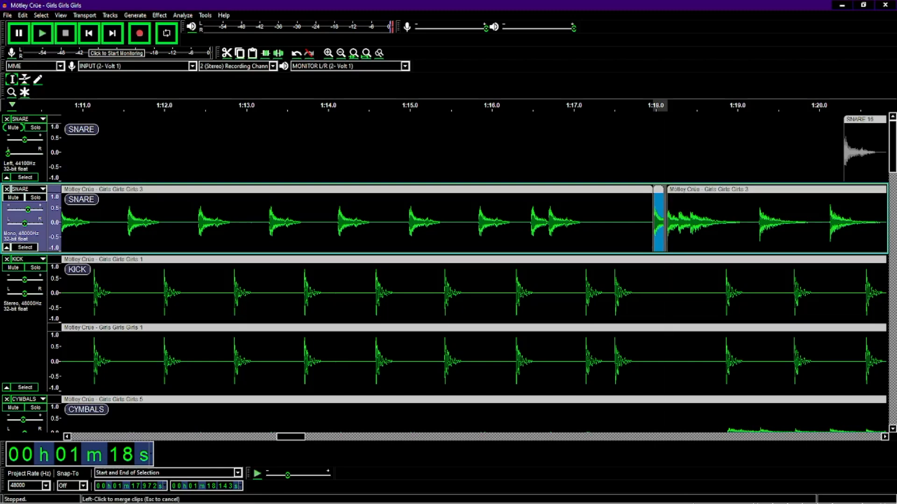
left_click(653, 223)
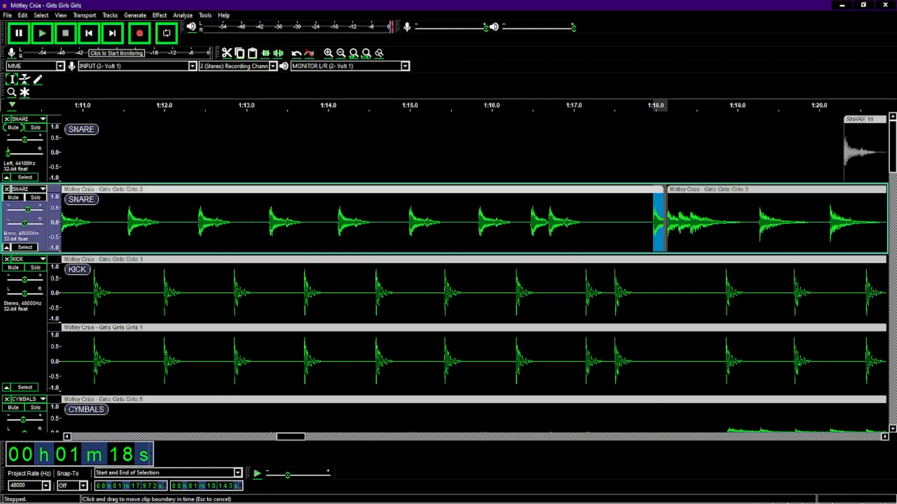
left_click_drag(667, 211, 668, 211)
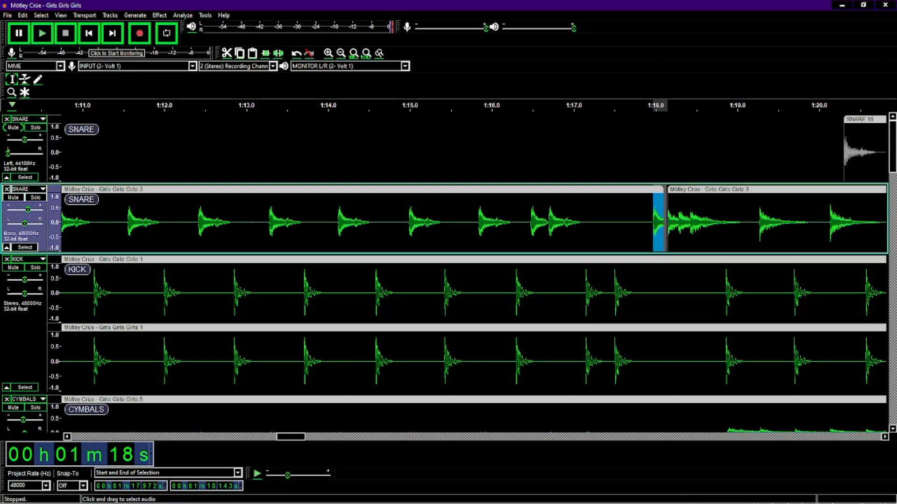
left_click(660, 219)
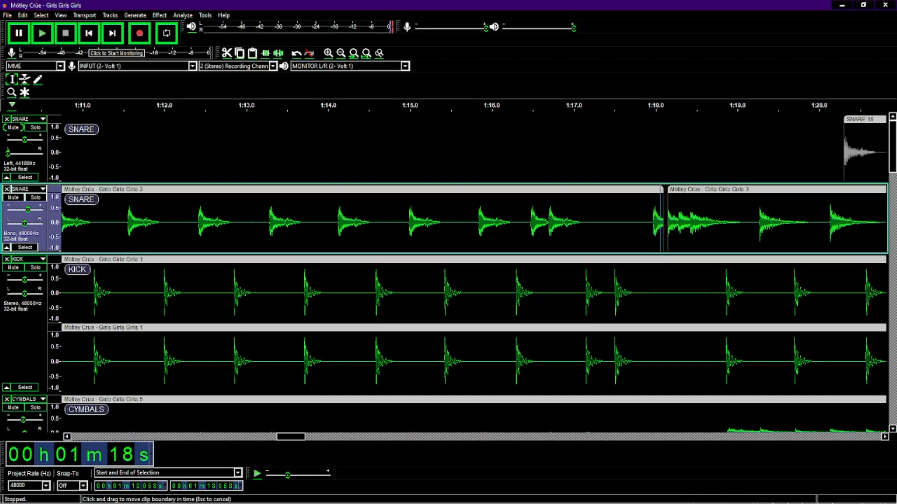
left_click_drag(662, 220, 667, 220)
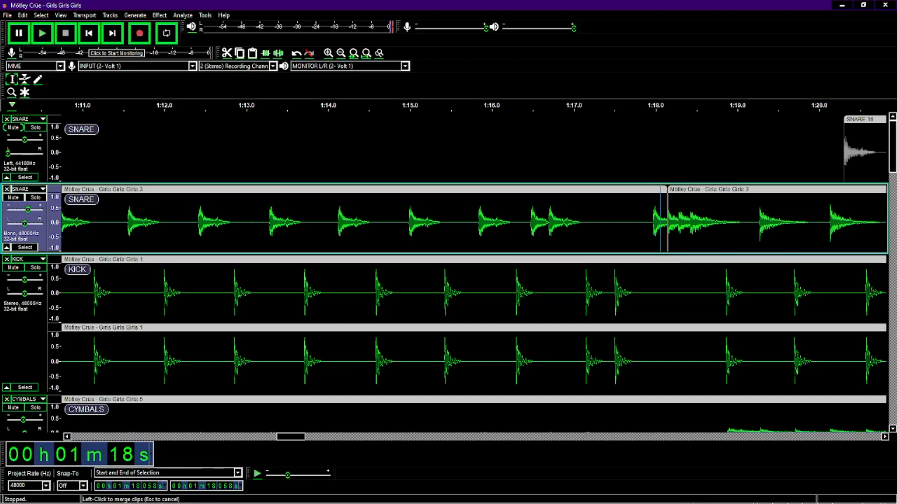
left_click(667, 190)
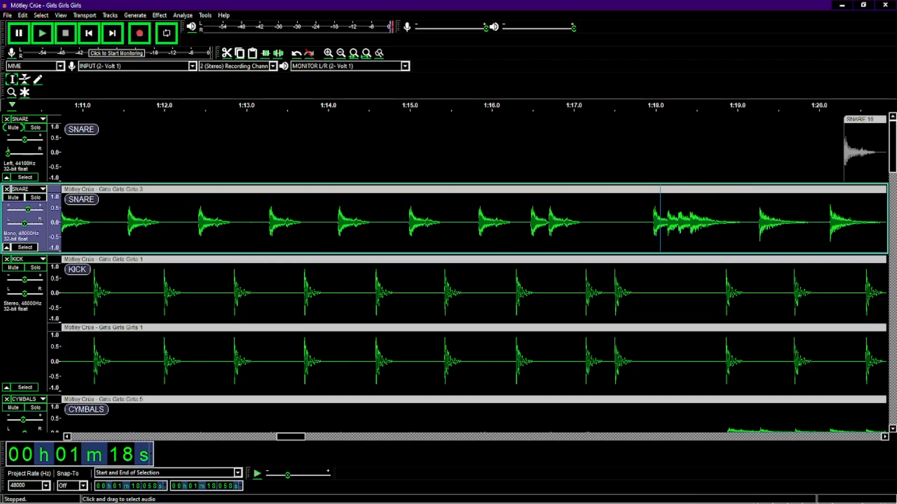
Step: Split-cut the snare hit on the second snare track from about 1:18.138 to 1:18.280
left_click_drag(667, 217, 679, 217)
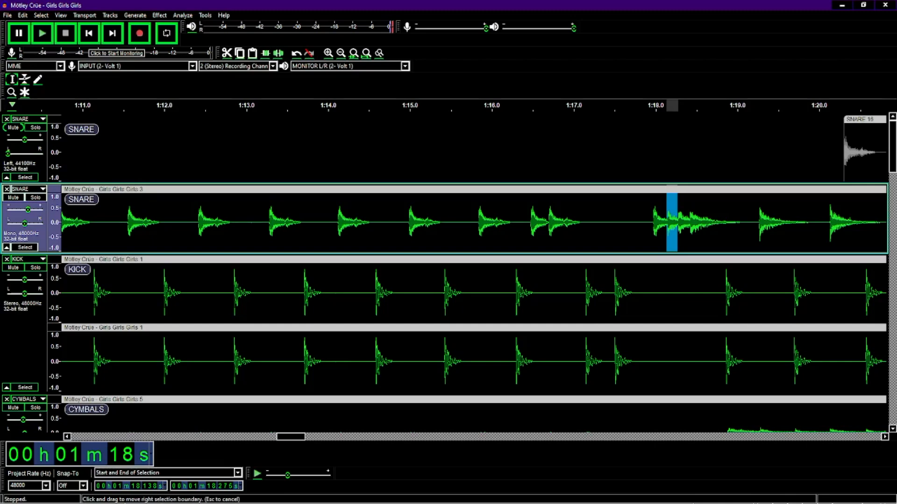
left_click_drag(679, 217, 678, 217)
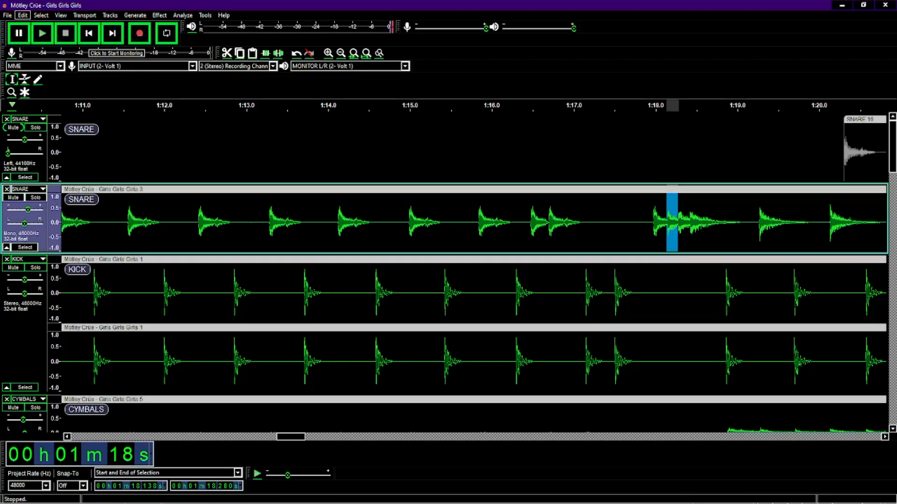
left_click(23, 15)
left_click(22, 15)
left_click(22, 16)
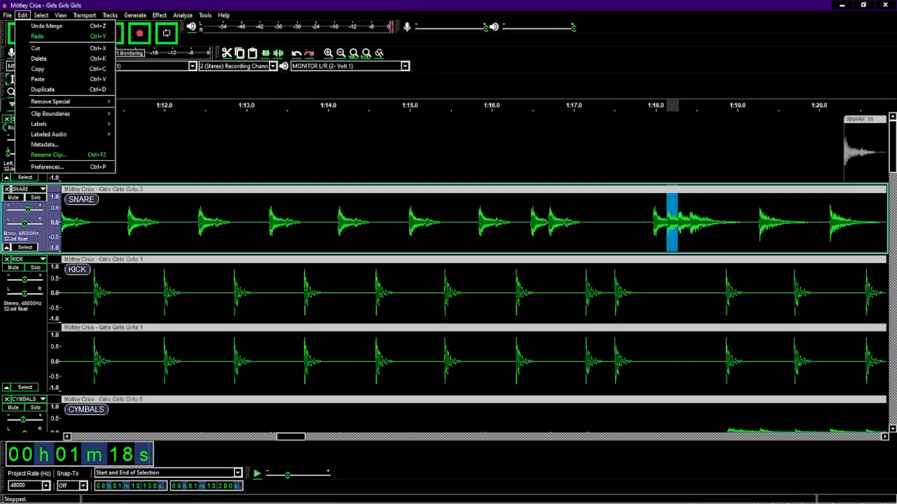
mouse_move(56, 102)
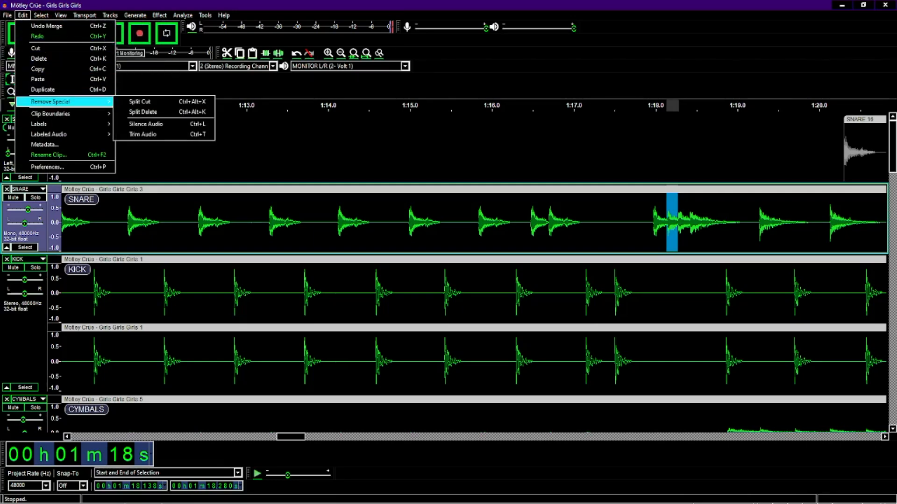
left_click(140, 102)
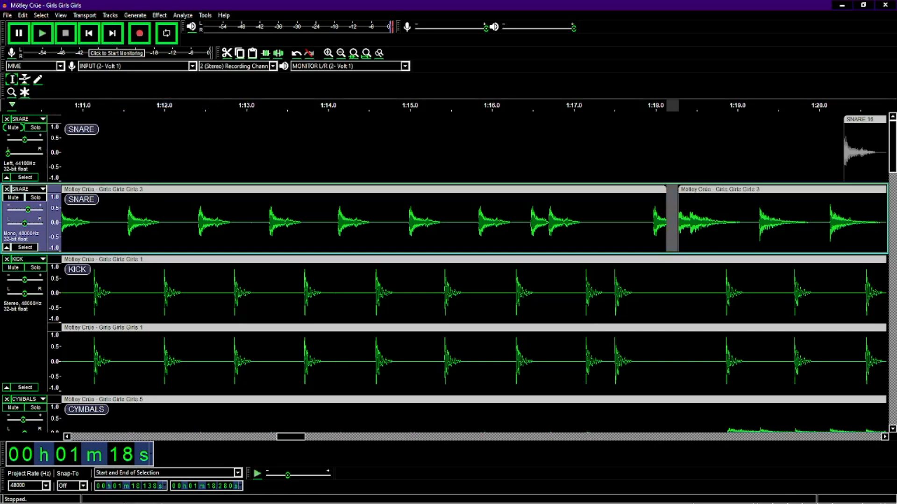
Step: Move the SNARE 16 clip on the first snare track to start at about 1:18.058 and select the whole clip
scroll(473, 273, "right", 20)
scroll(473, 273, "left", 17)
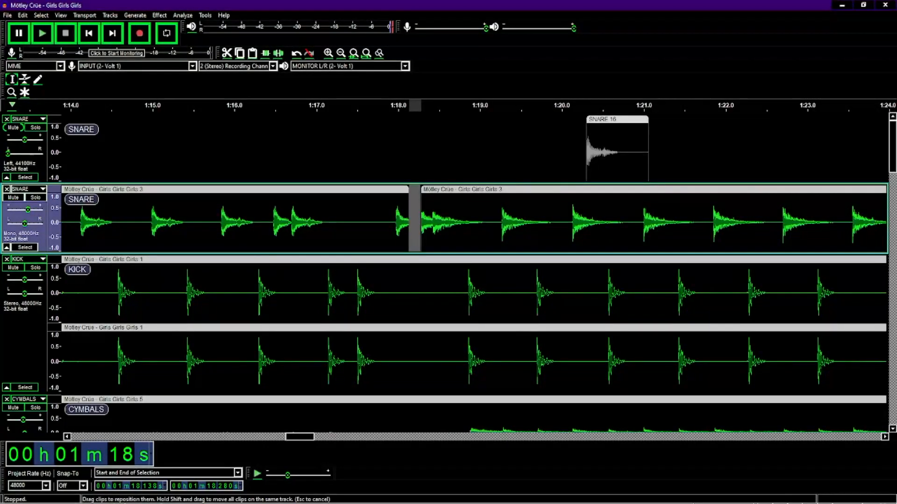
left_click_drag(616, 119, 434, 120)
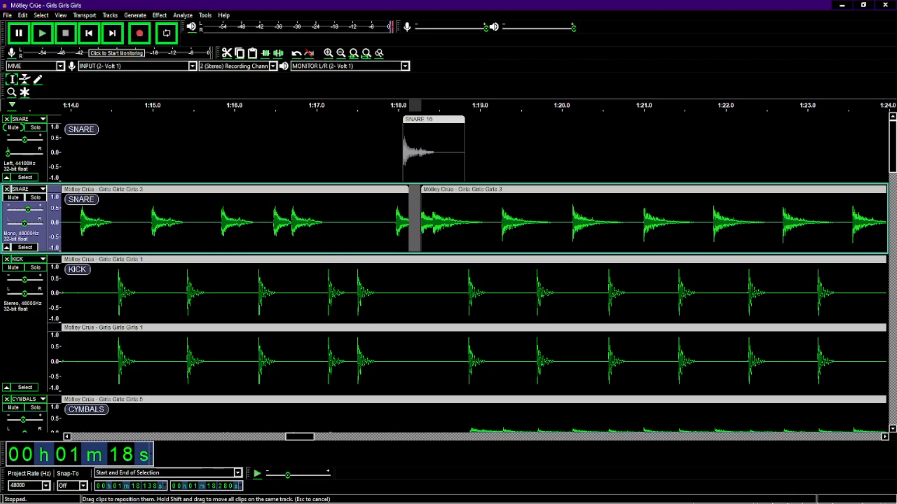
left_click(434, 119)
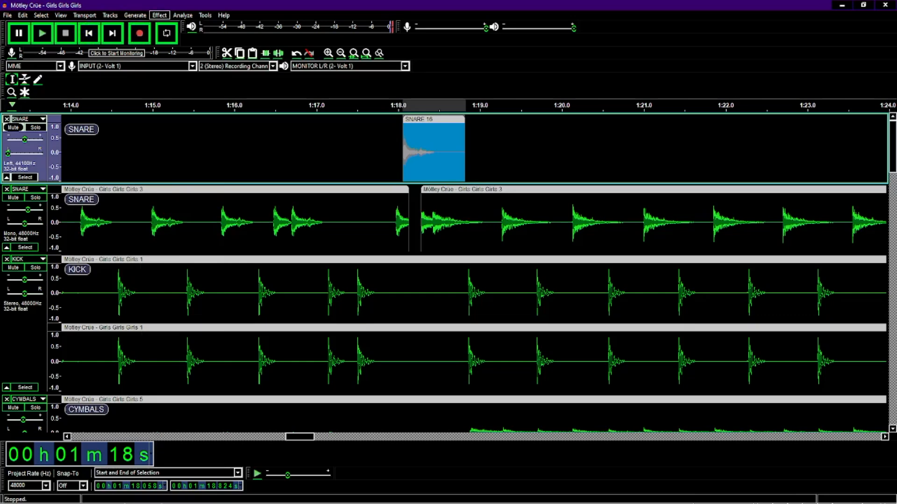
left_click(159, 15)
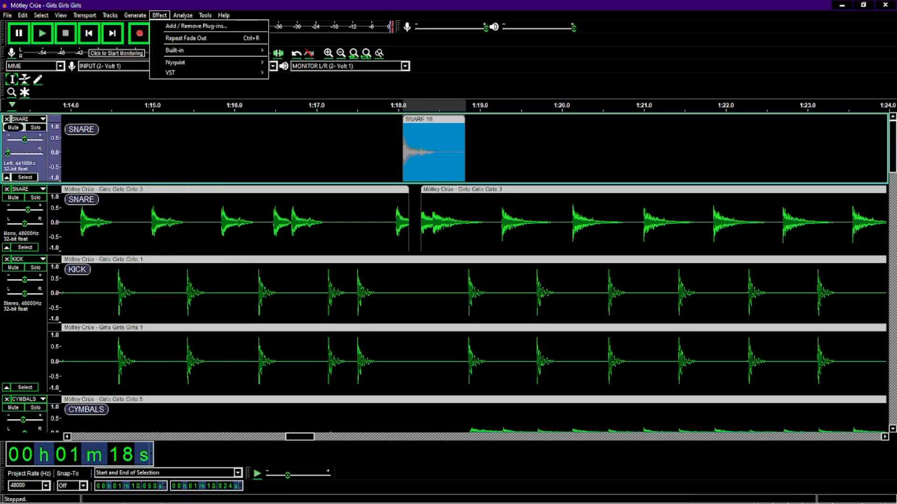
mouse_move(187, 51)
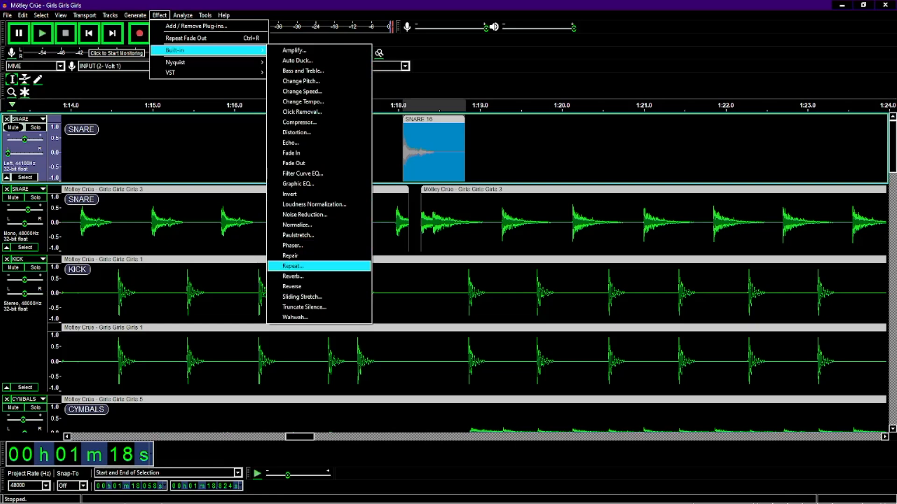
left_click(293, 266)
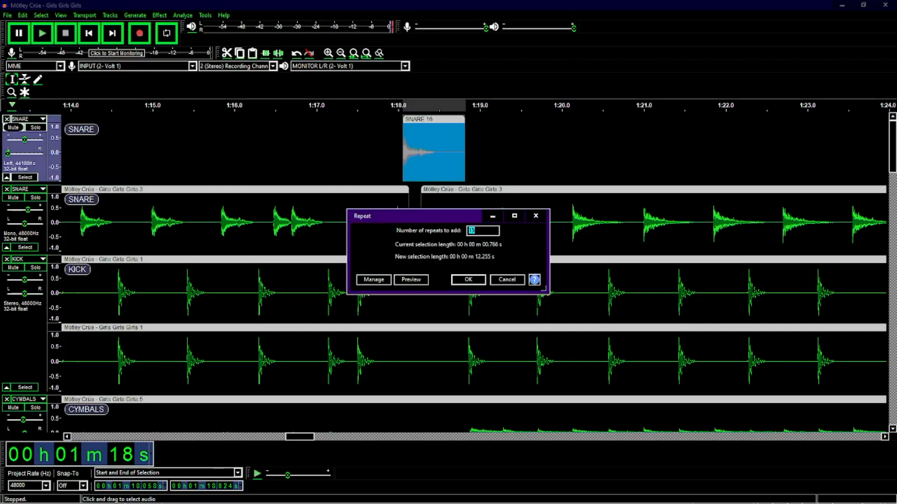
key("Return")
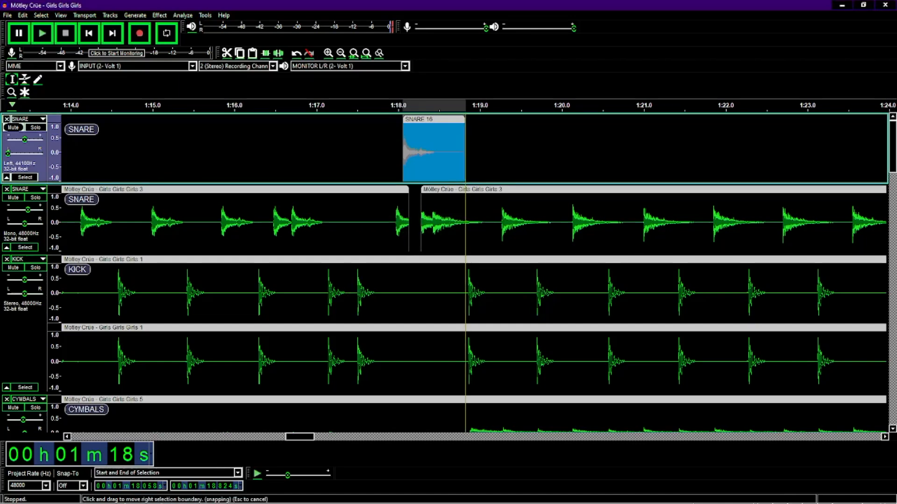
Step: Extend the SNARE 16 selection to about 1:19.399 to include trailing space, and repeat it 15 times
left_click_drag(465, 150, 512, 149)
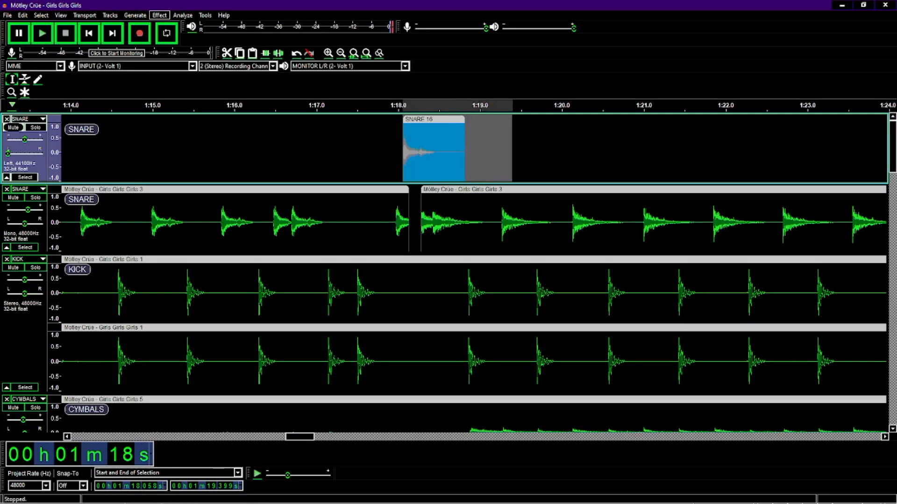
left_click(159, 15)
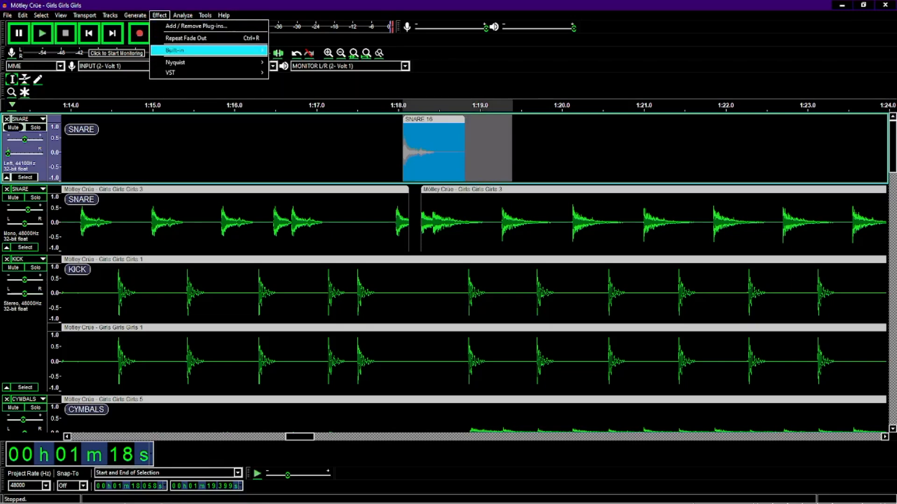
mouse_move(247, 50)
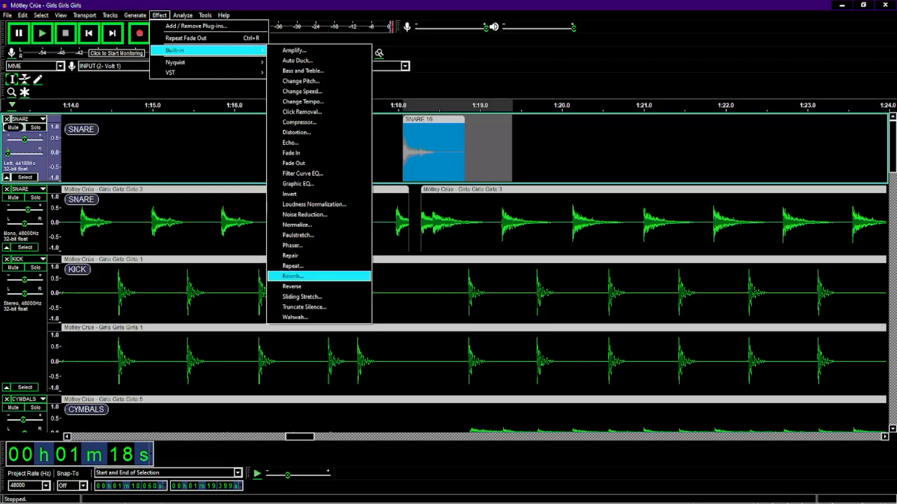
key("Return")
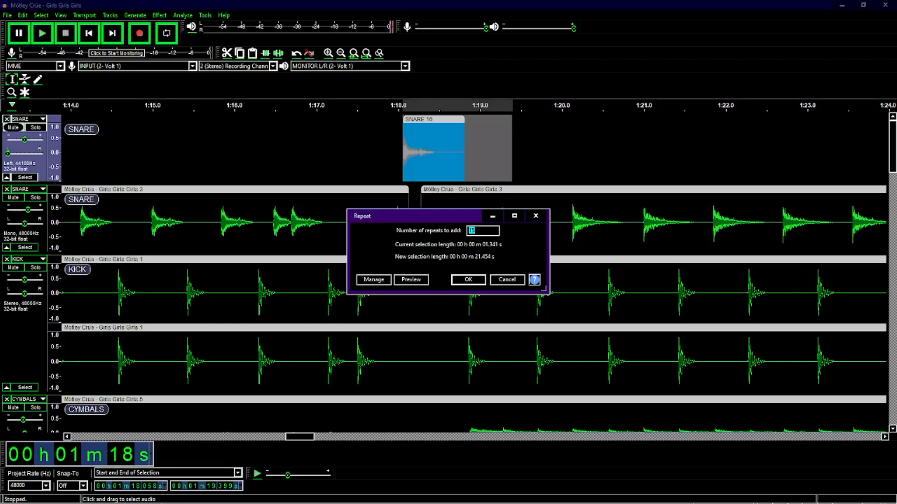
key("Return")
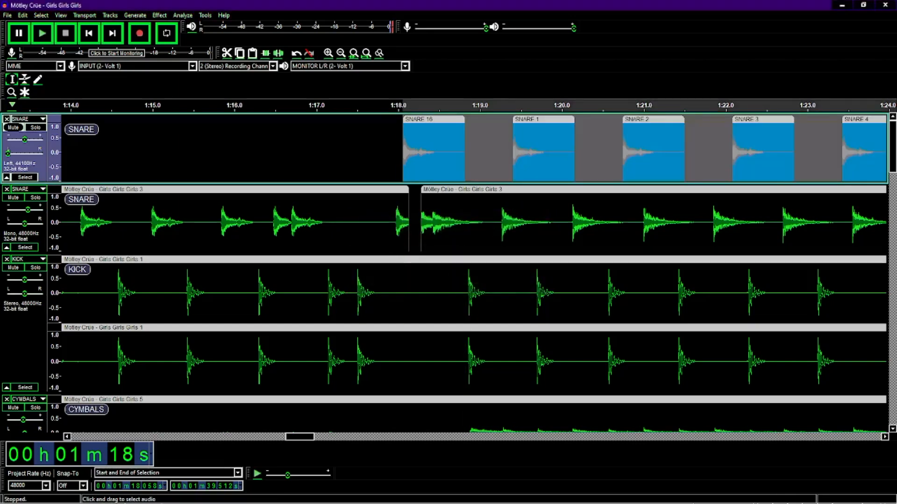
Step: Clear the selection by placing the cursor at about 1:16.997, and solo both snare tracks
left_click(316, 152)
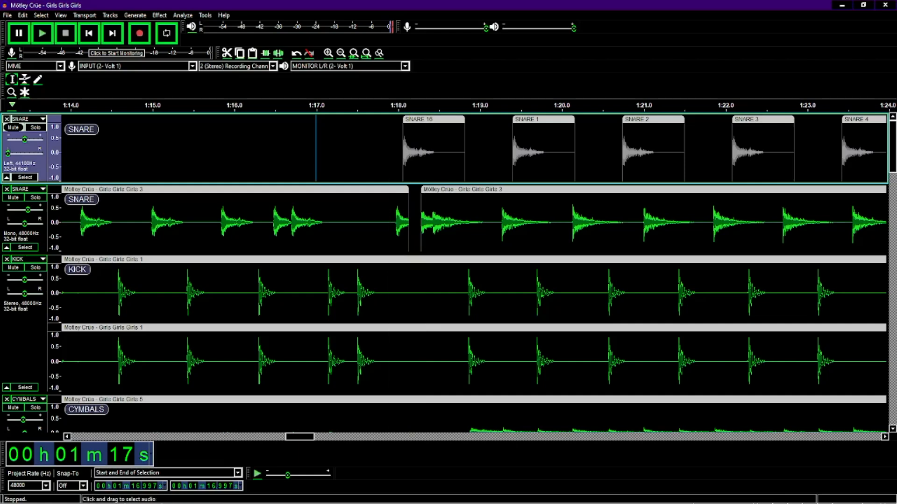
left_click(35, 127)
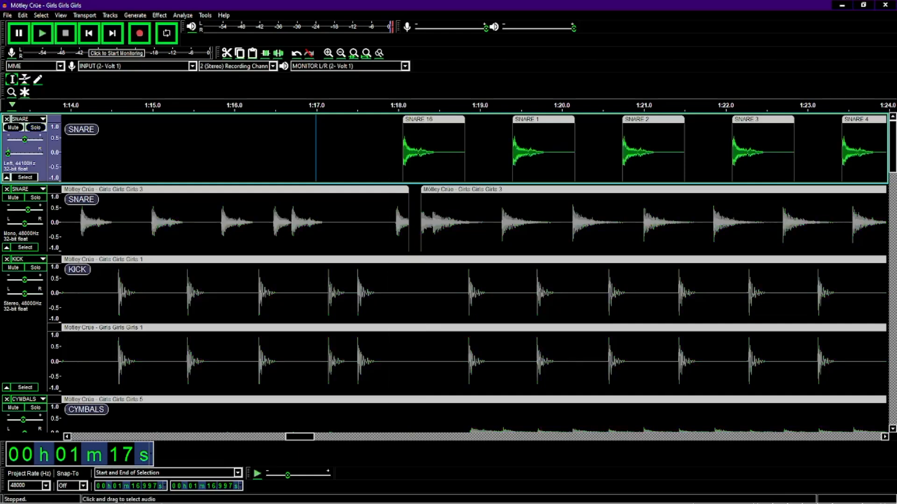
left_click(35, 197)
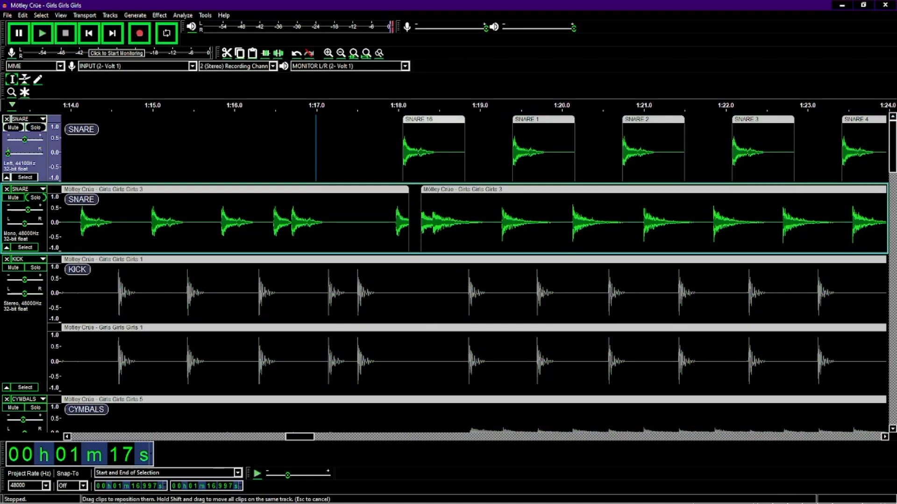
Step: Fill the gap at about 1:18.138 with the SNARE 16 clip, shortened to fit, and merge it with the clips on both sides
left_click_drag(433, 119, 441, 120)
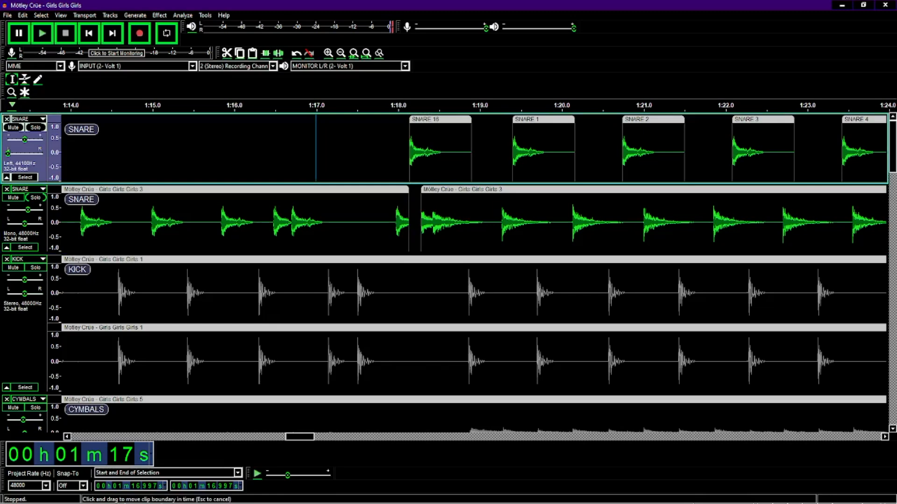
left_click_drag(470, 149, 421, 149)
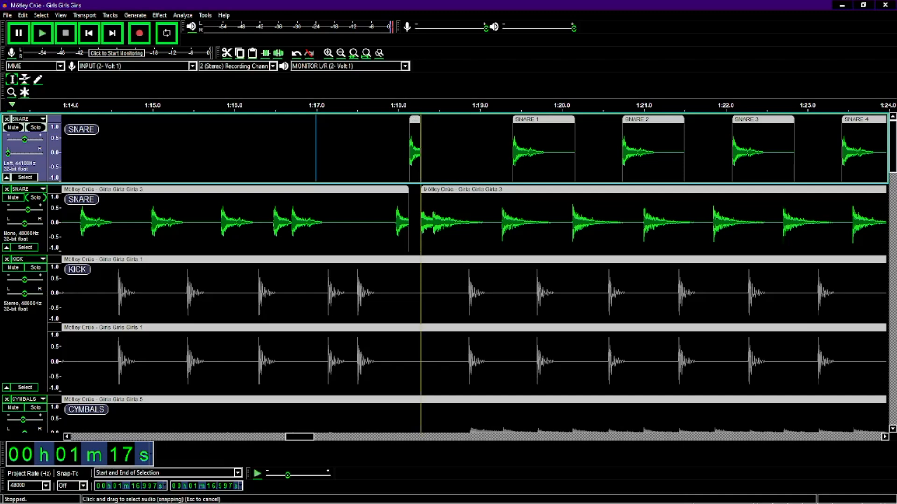
mouse_move(414, 119)
left_mouse_down()
mouse_move(406, 120)
mouse_move(411, 126)
left_mouse_up()
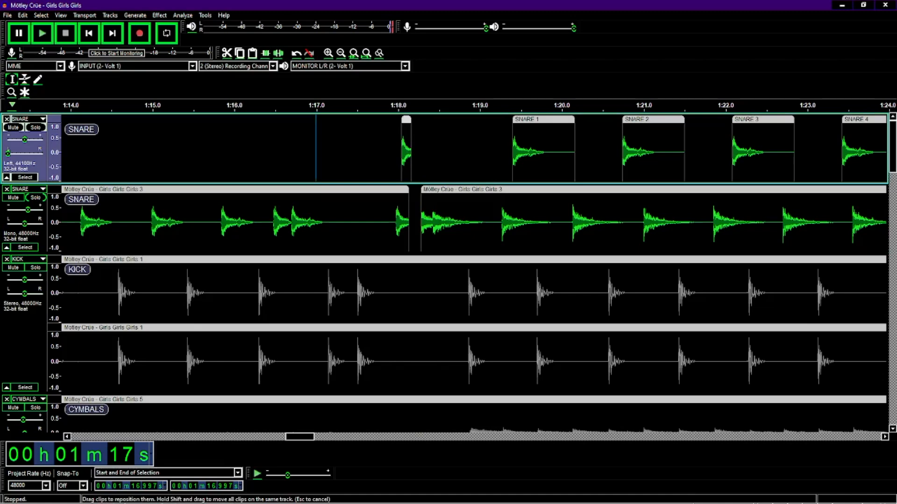
left_click_drag(405, 120, 413, 190)
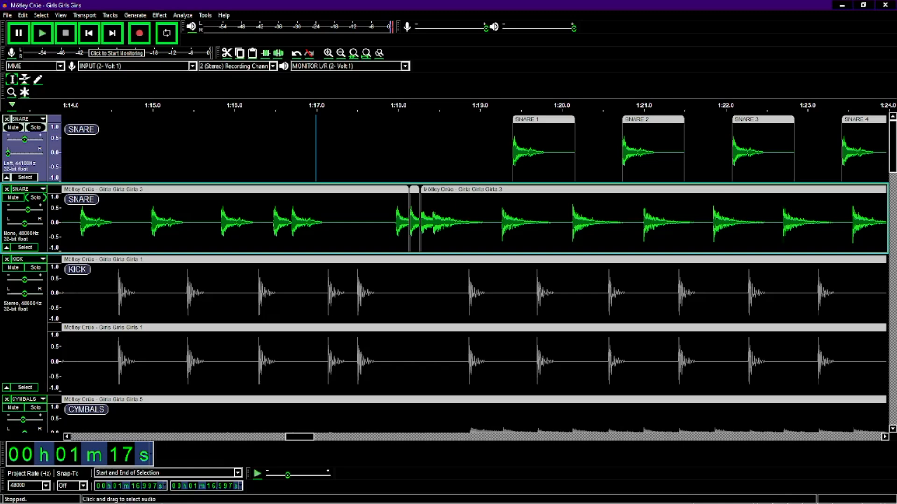
left_click(409, 220)
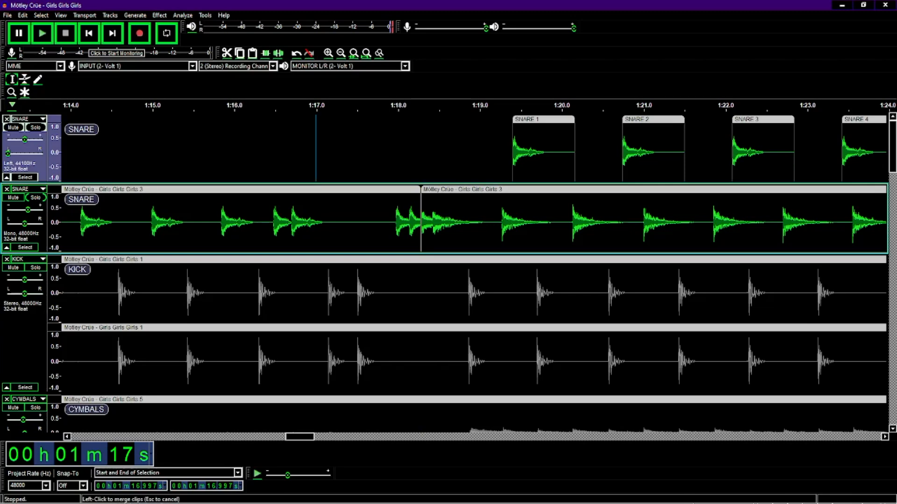
left_click(421, 190)
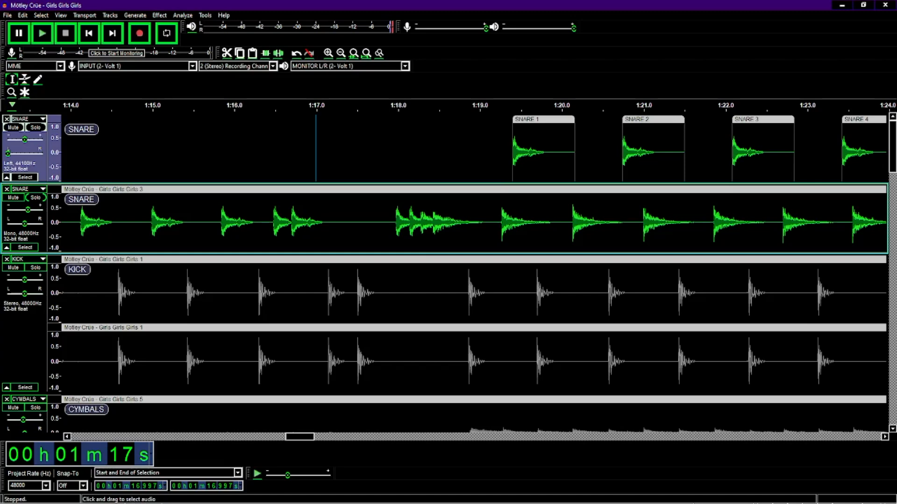
Step: Split-cut the next snare hit on the second snare track from about 1:18.275 to 1:18.423
left_click(420, 221)
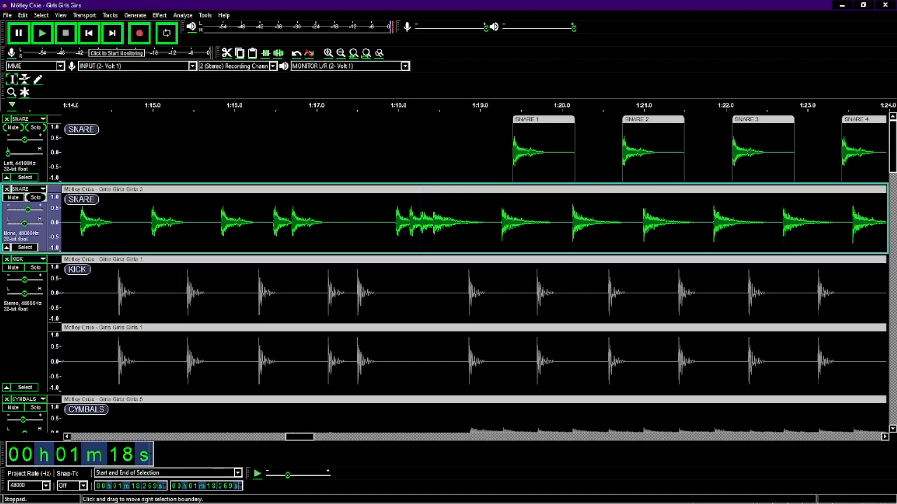
left_click_drag(422, 221, 433, 222)
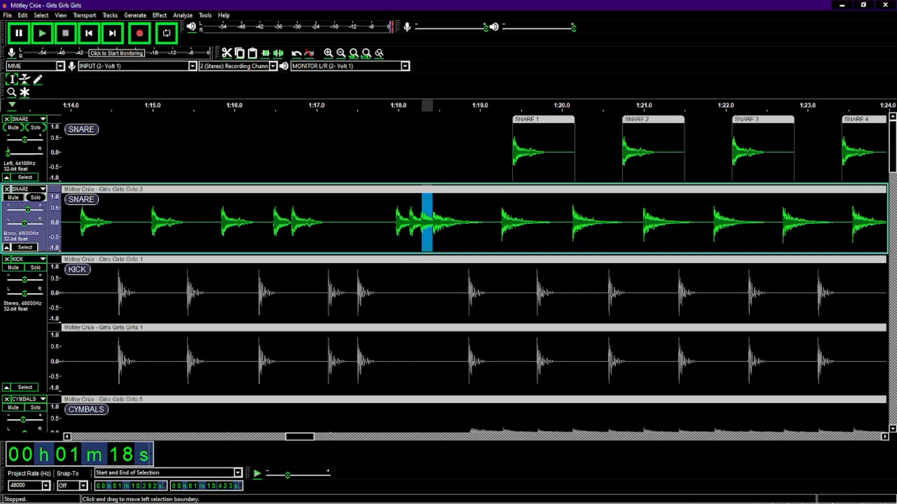
left_click_drag(422, 221, 420, 221)
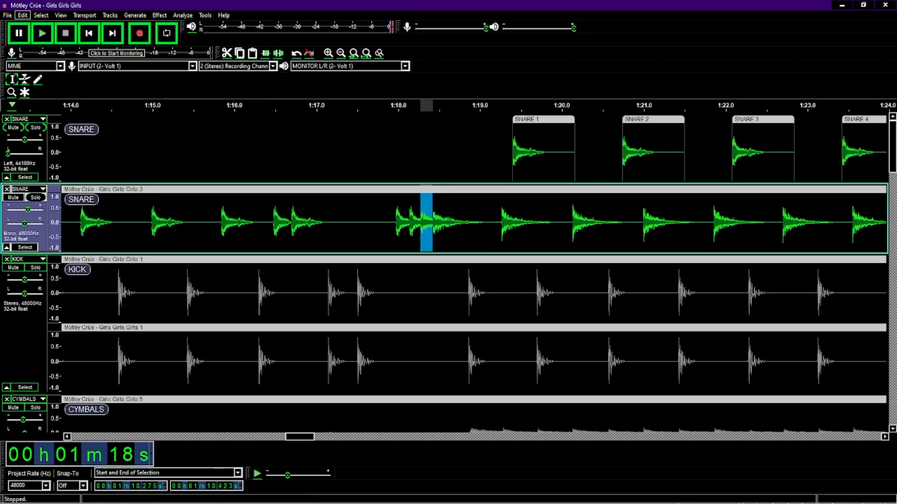
left_click(23, 15)
mouse_move(51, 102)
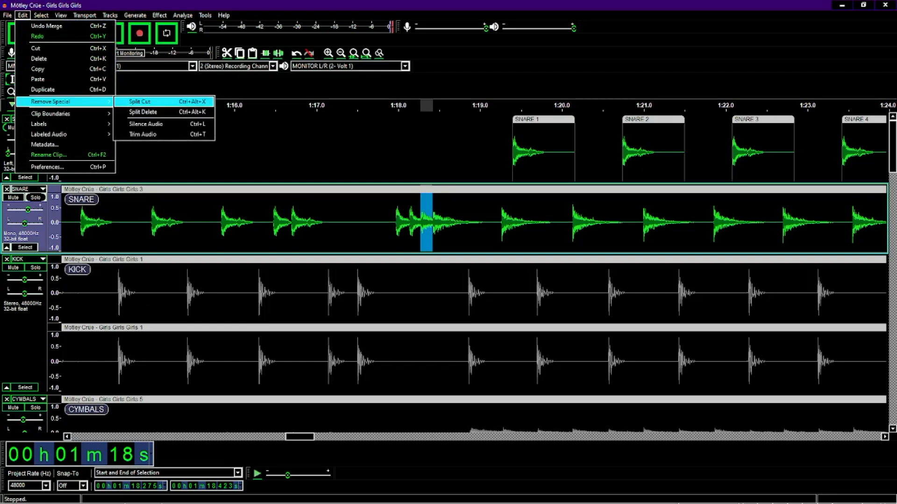
left_click(140, 101)
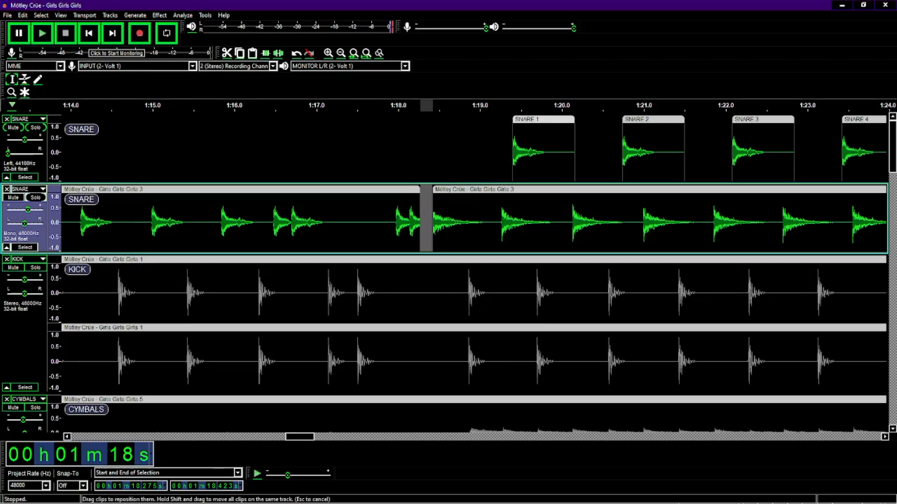
Step: Fill the gap at about 1:18.275 with the SNARE 1 clip, shortened to fit, and merge it with the clips on both sides
left_click_drag(537, 119, 445, 119)
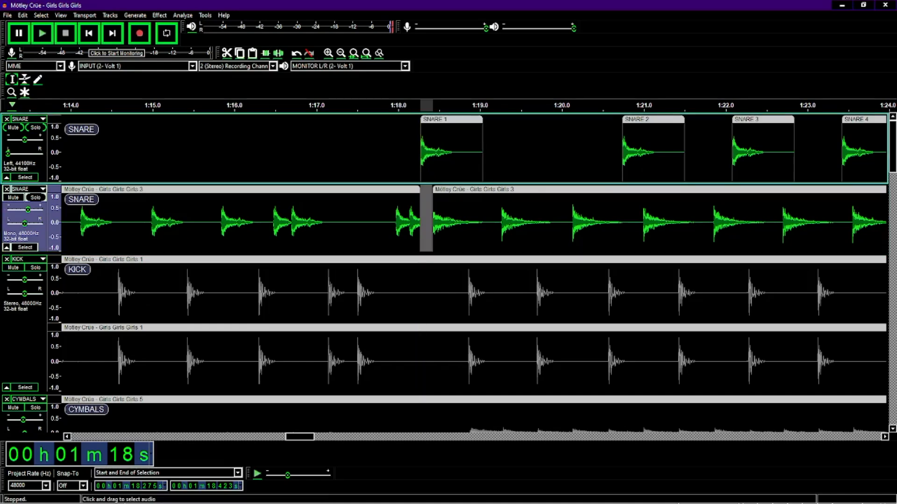
left_click_drag(482, 150, 429, 149)
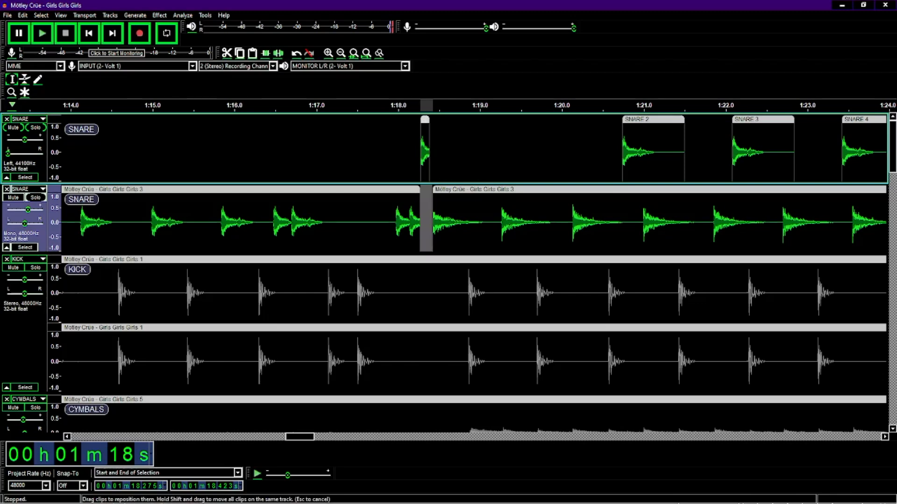
left_click_drag(424, 119, 425, 190)
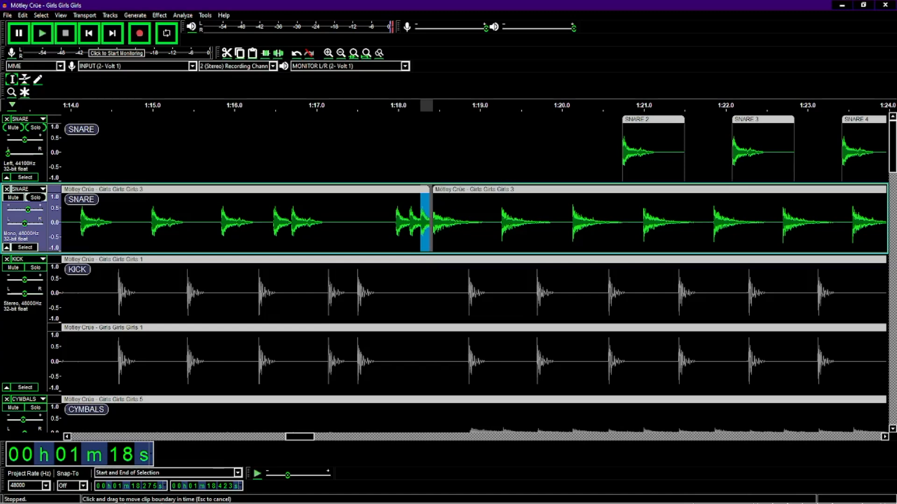
left_click_drag(428, 220, 433, 219)
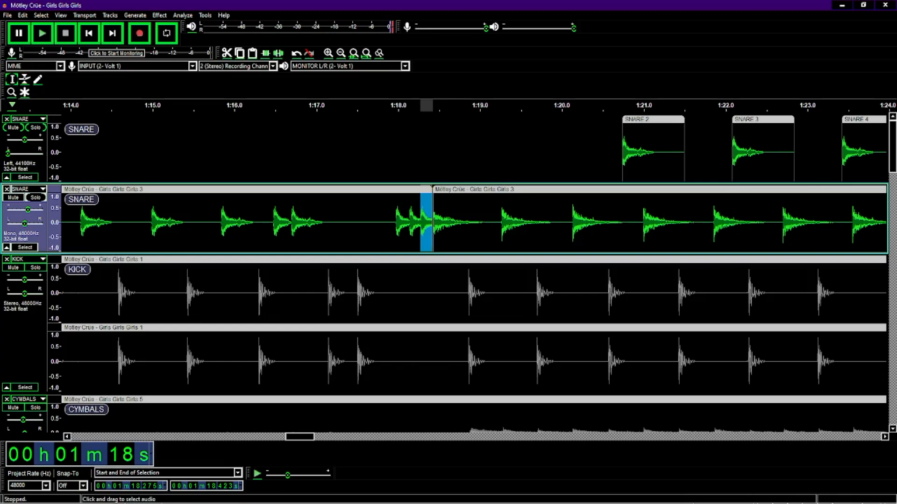
left_click(432, 189)
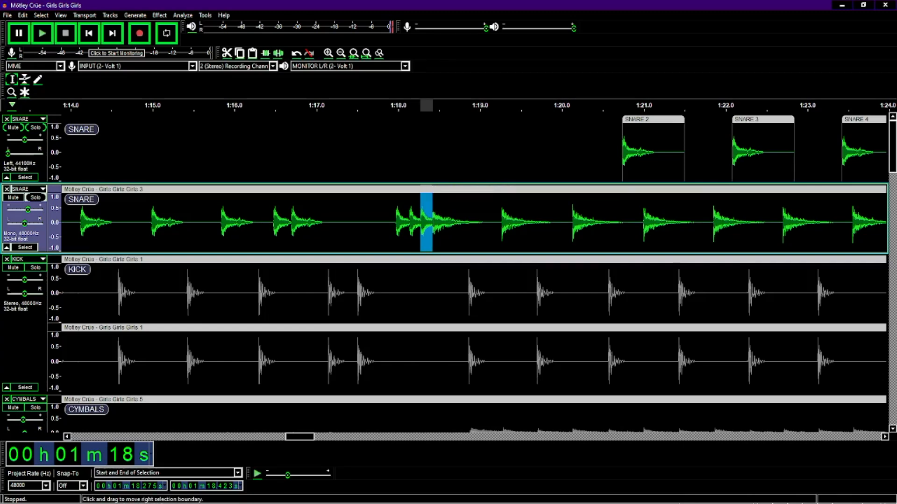
Step: Split-cut the next snare hit on the second snare track from about 1:18.417 to 1:19.062
left_click_drag(418, 223, 462, 222)
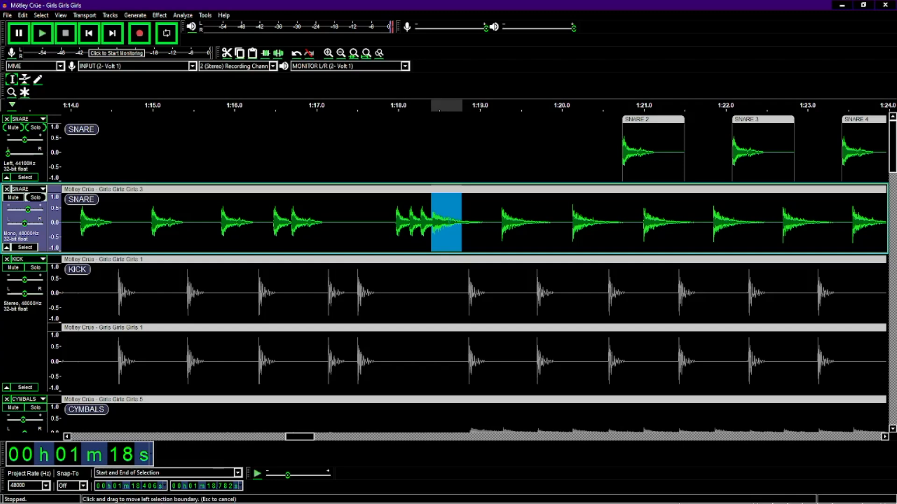
left_click_drag(431, 222, 432, 223)
left_click_drag(462, 222, 484, 222)
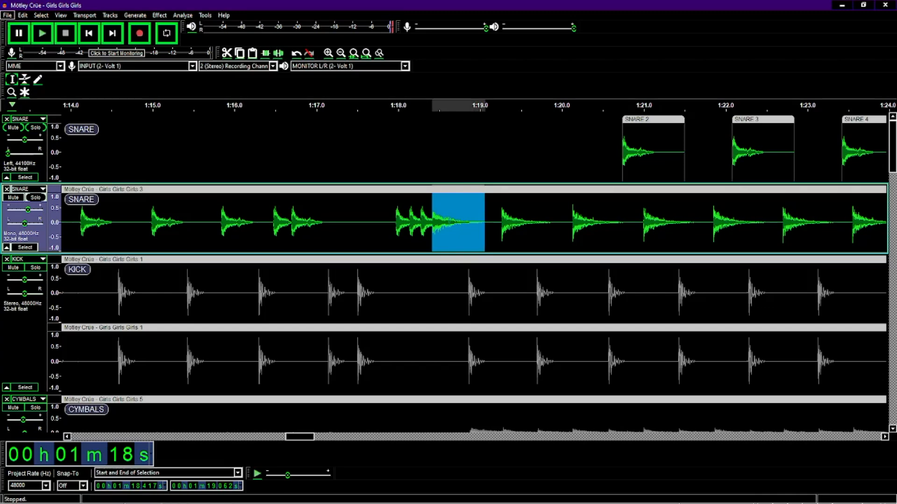
left_click(22, 15)
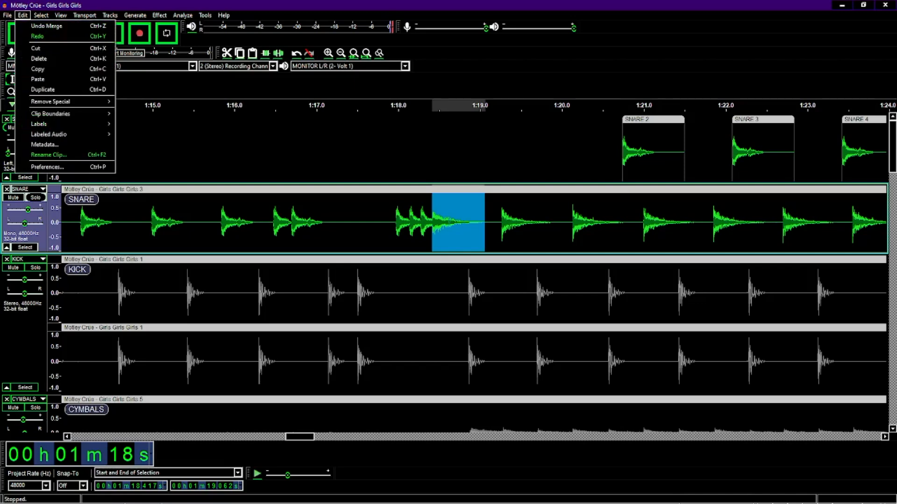
mouse_move(51, 101)
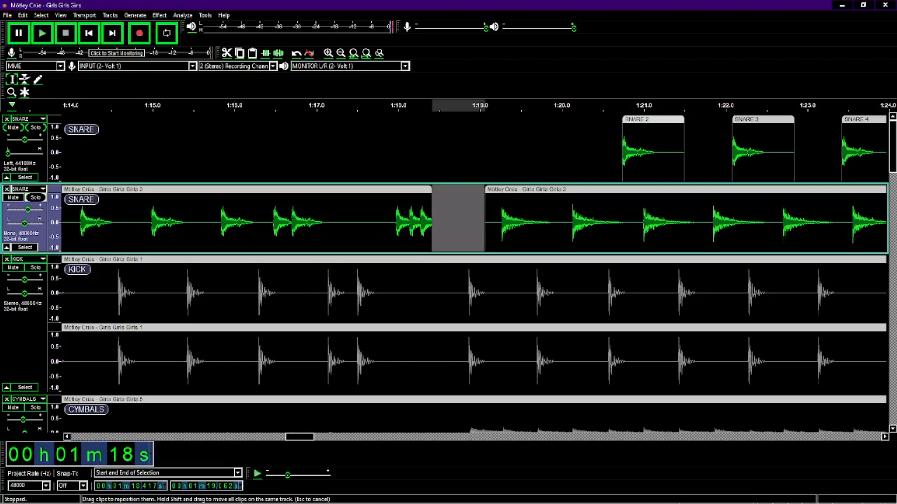
Step: Fill the gap at about 1:18.417 with the SNARE 2 clip, trimmed to fit, and merge it with the clips on both sides
left_click_drag(639, 119, 448, 119)
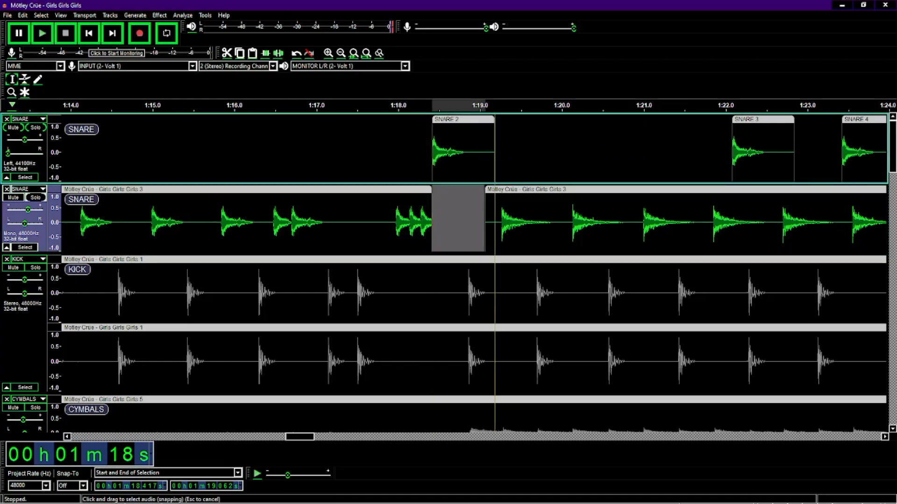
left_click_drag(493, 149, 473, 150)
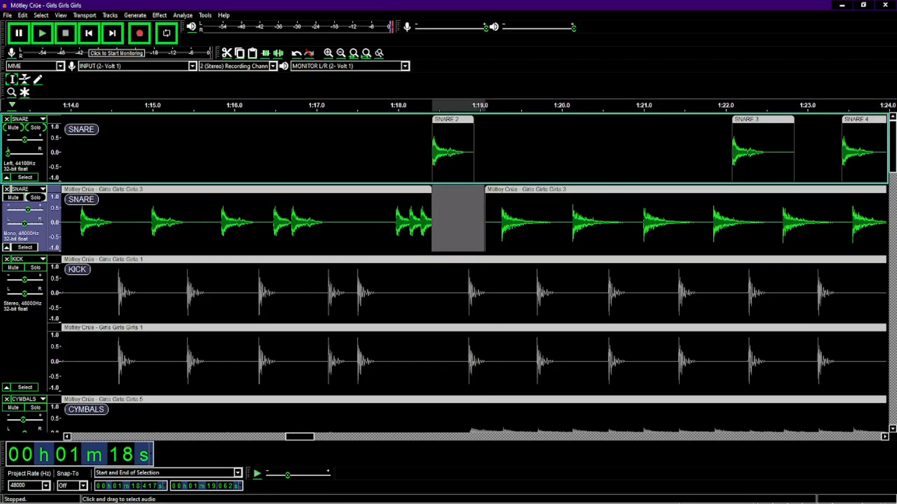
left_click_drag(453, 119, 453, 190)
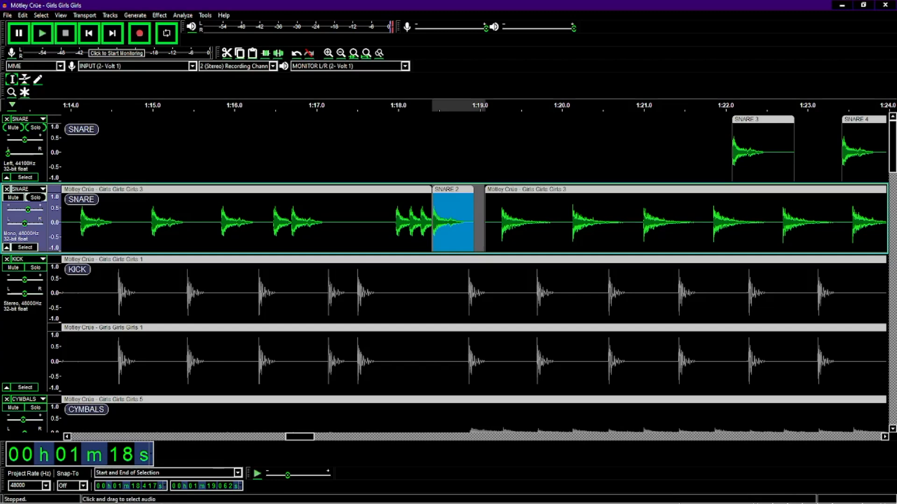
left_click(432, 200)
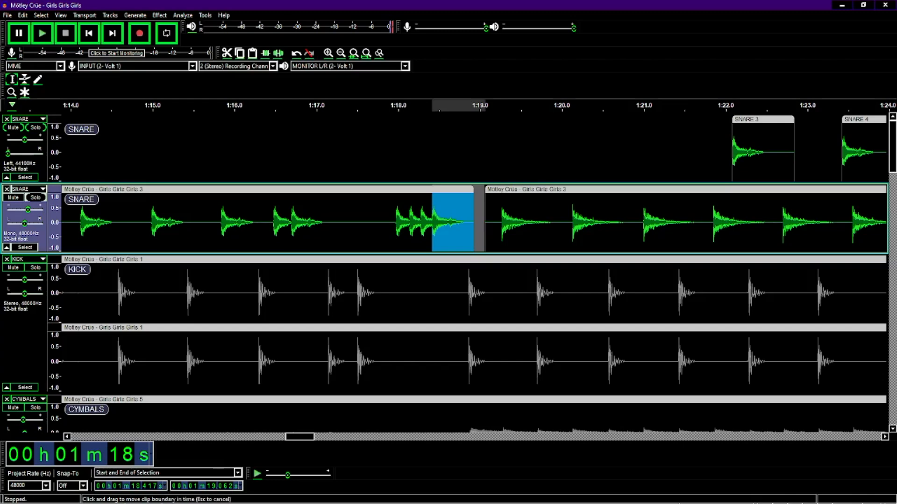
left_click_drag(474, 219, 484, 219)
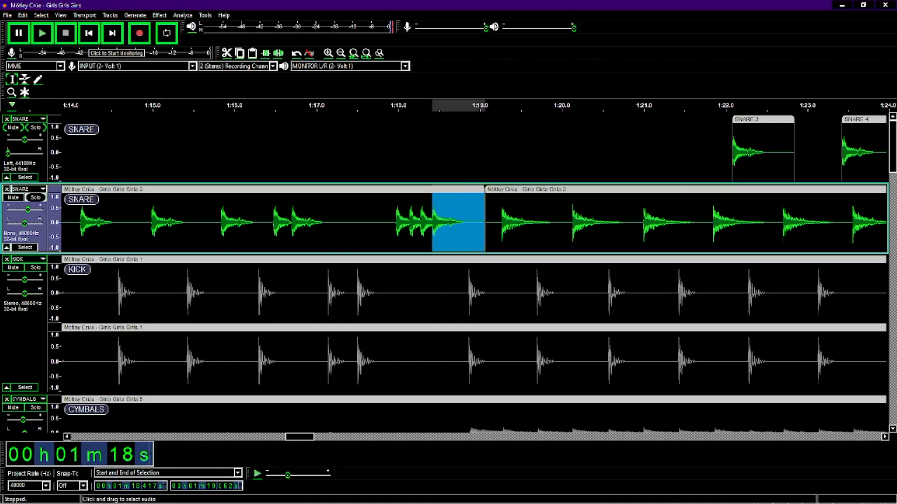
left_click(485, 220)
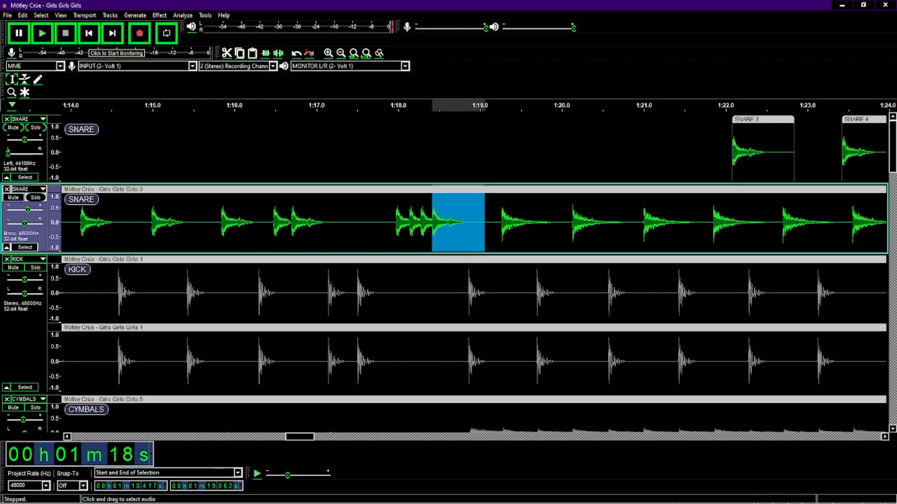
Step: Fade out the last three hits of the snare roll from about 1:18.132 to 1:19.056, playing the roll before and after the effect
left_click_drag(357, 223, 477, 223)
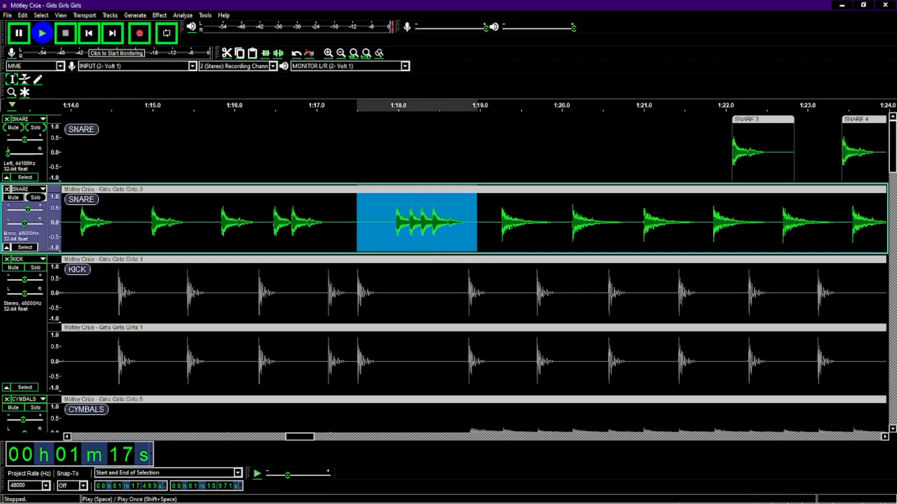
left_click(43, 32)
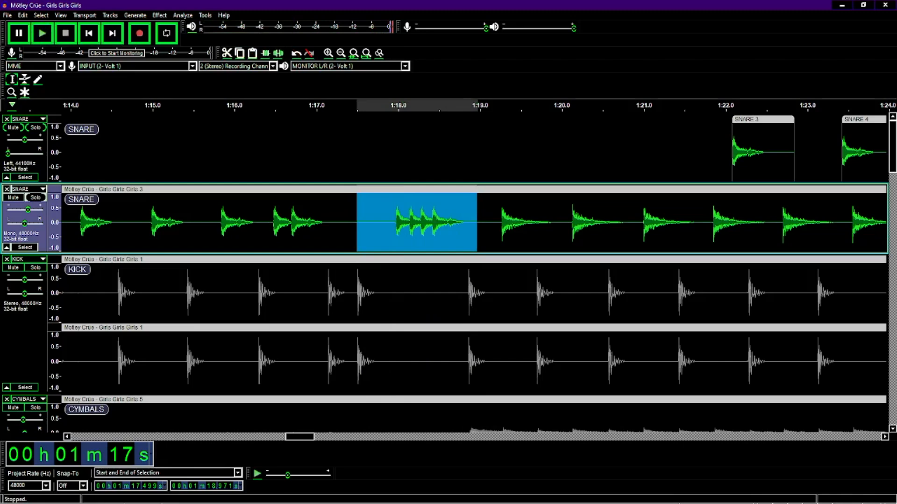
left_click_drag(356, 222, 409, 221)
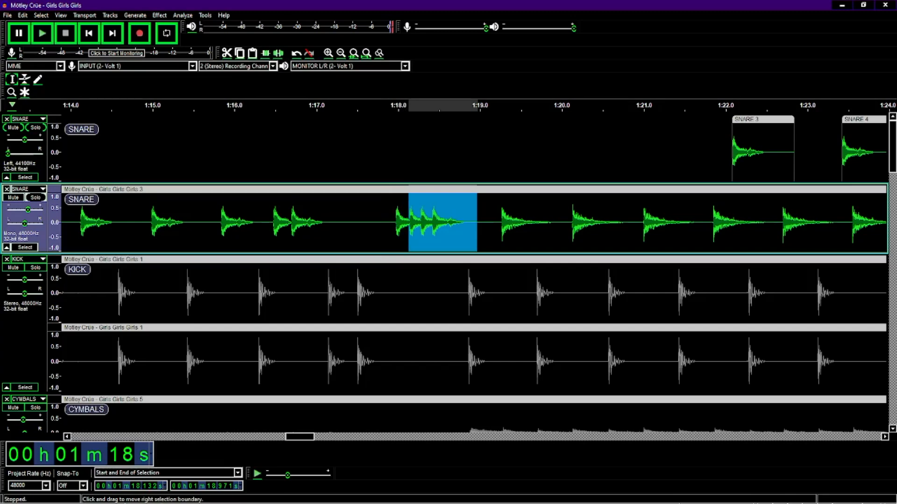
left_click_drag(477, 222, 484, 222)
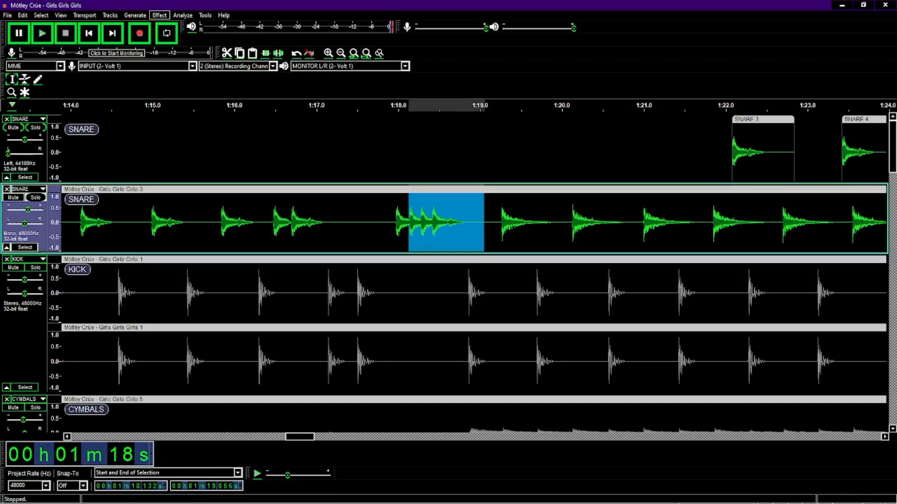
left_click(159, 15)
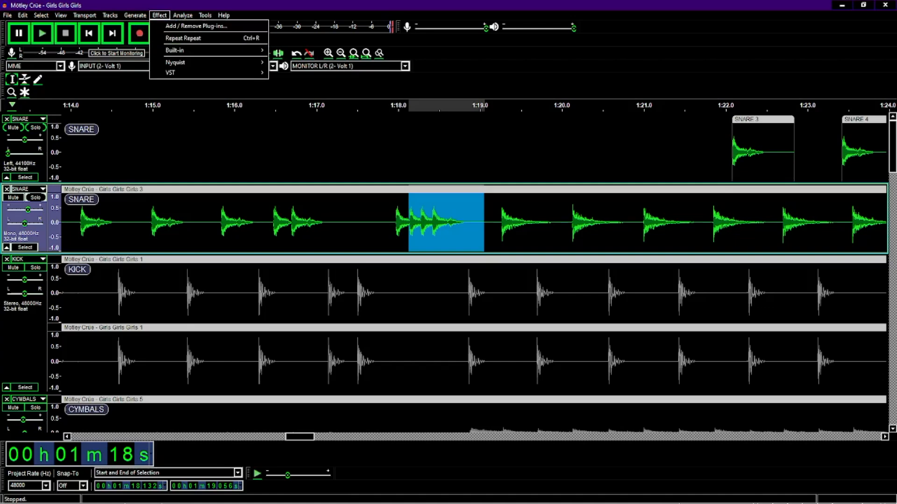
mouse_move(187, 50)
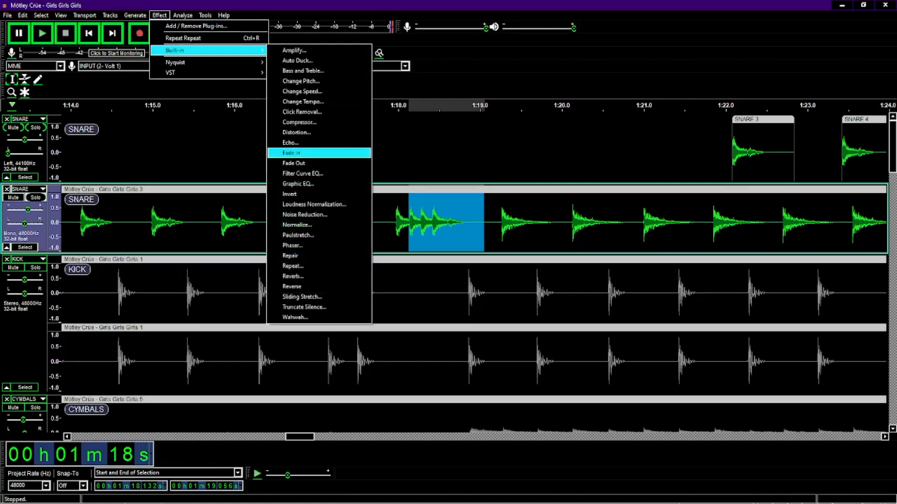
left_click(293, 163)
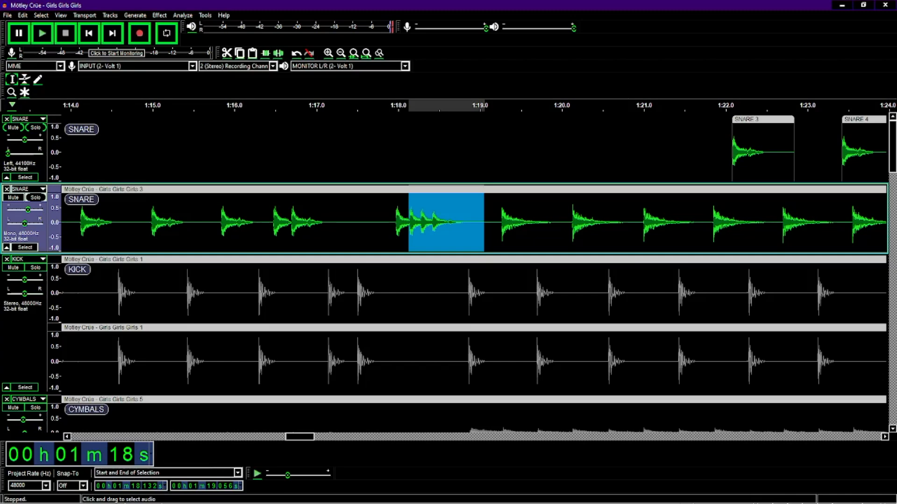
left_click_drag(373, 223, 469, 223)
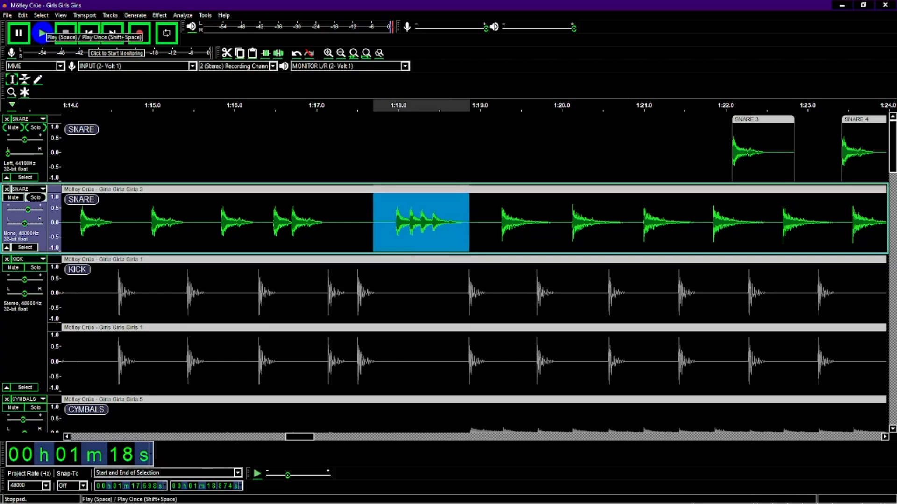
left_click(41, 33)
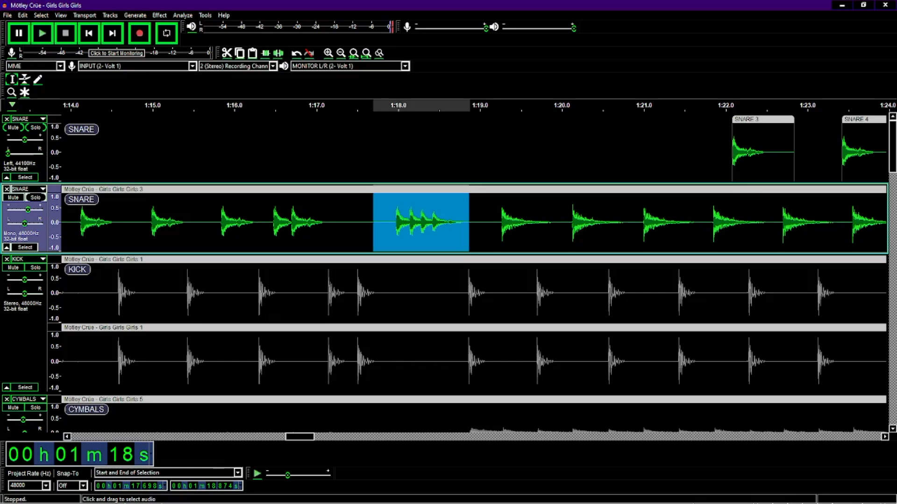
Step: Split-cut the snare hit following the roll on the second snare track from about 1:19.256 to 1:19.906
left_click_drag(502, 219, 539, 220)
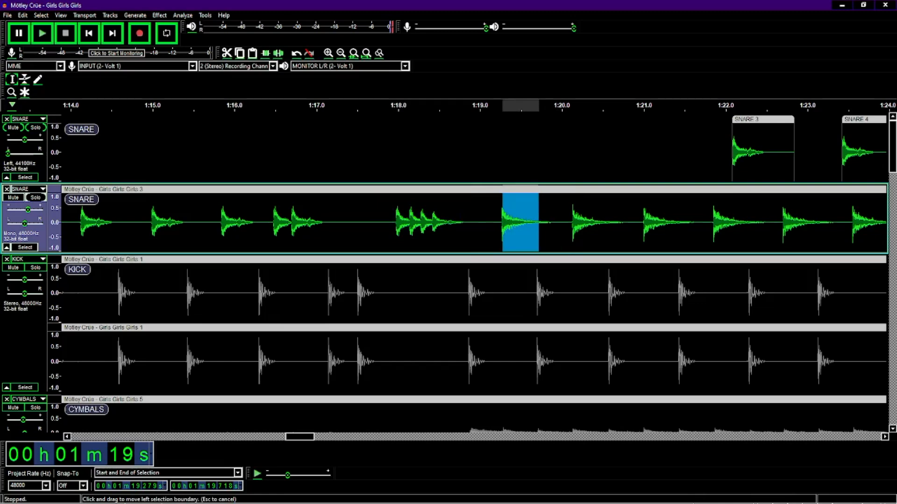
left_click_drag(502, 220, 500, 220)
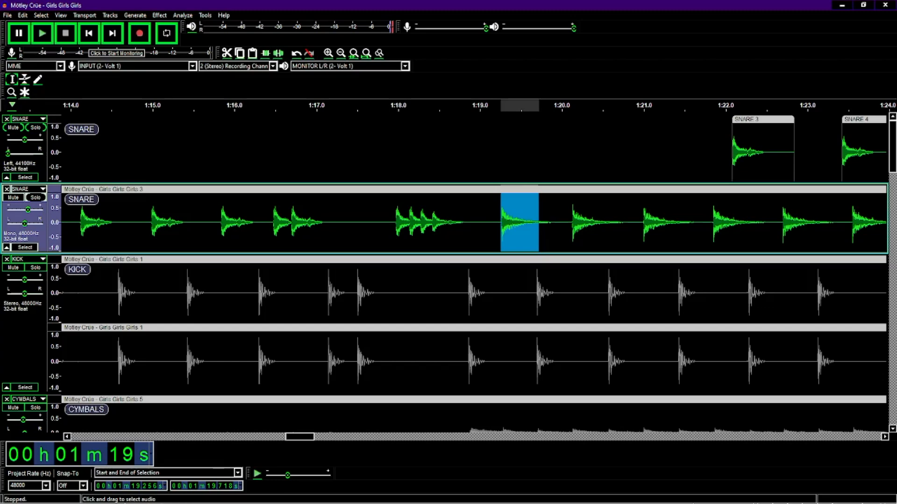
left_click_drag(538, 219, 553, 220)
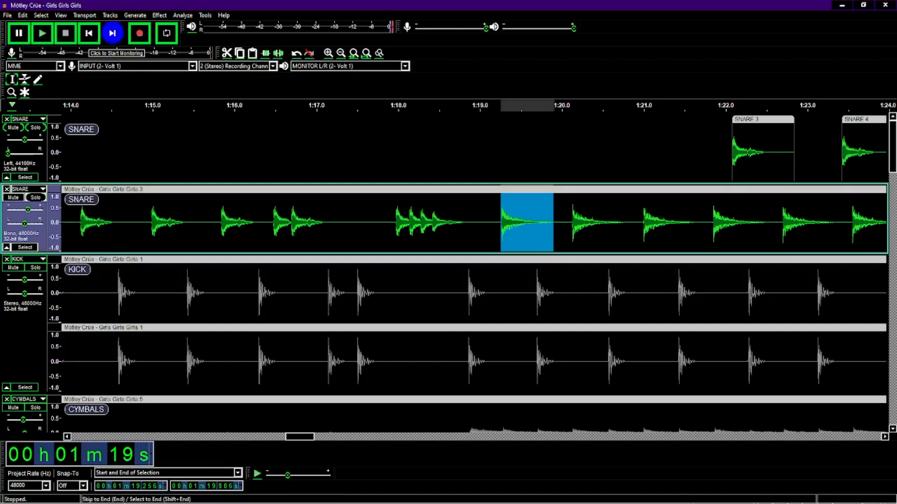
left_click(23, 15)
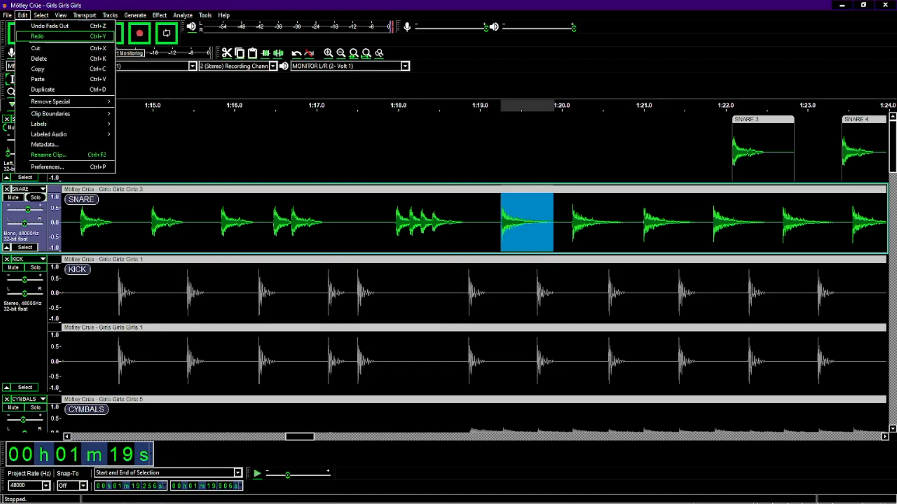
mouse_move(56, 102)
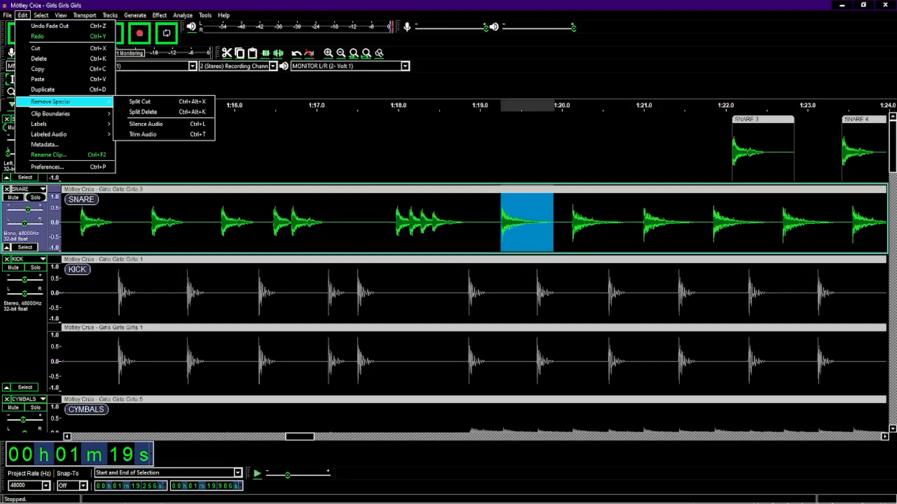
left_click(140, 101)
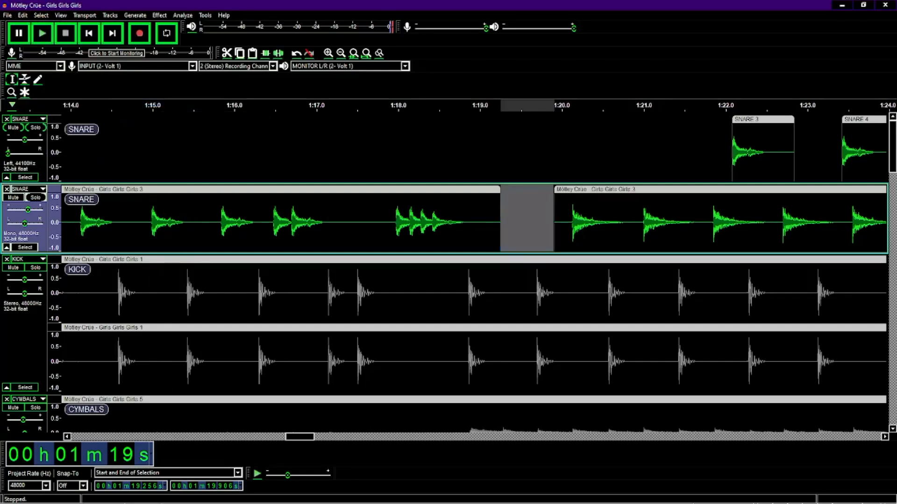
Step: Fill the gap at about 1:19.256 with the SNARE 3 clip, trimmed to fit, and merge it with the clips on both sides
left_click_drag(761, 119, 530, 119)
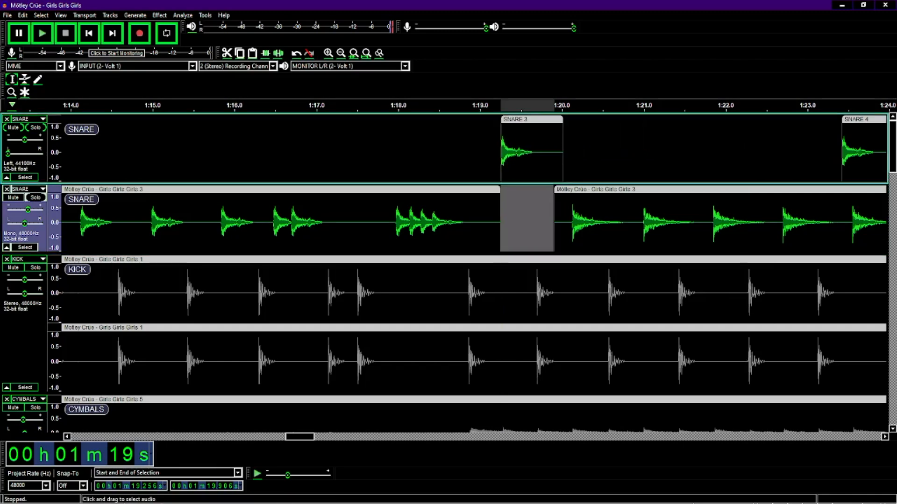
left_click_drag(563, 149, 549, 150)
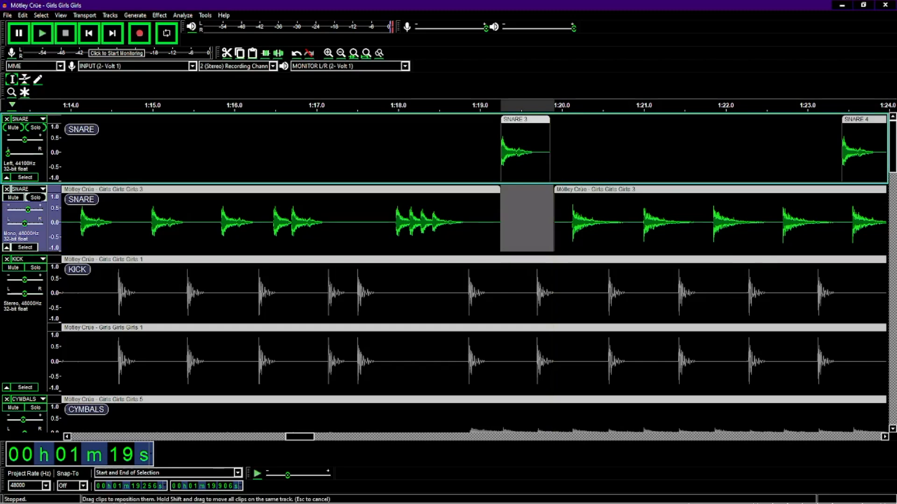
left_click_drag(525, 119, 526, 189)
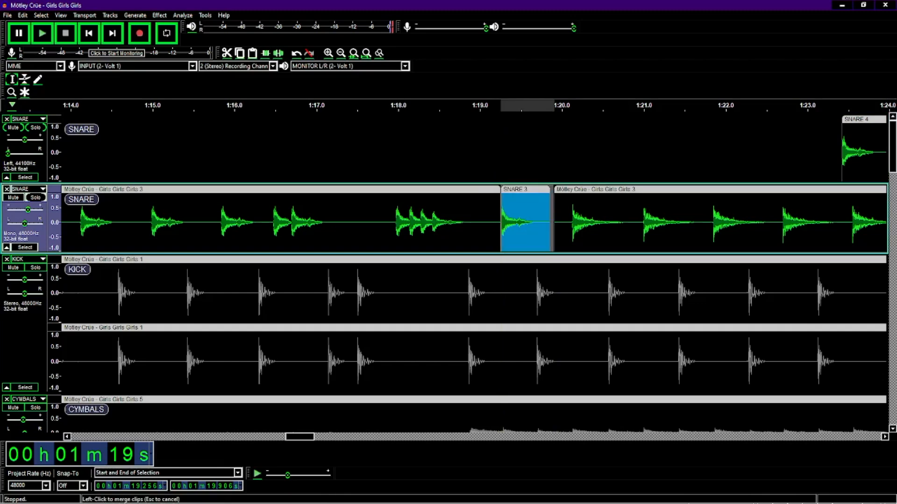
left_click(500, 215)
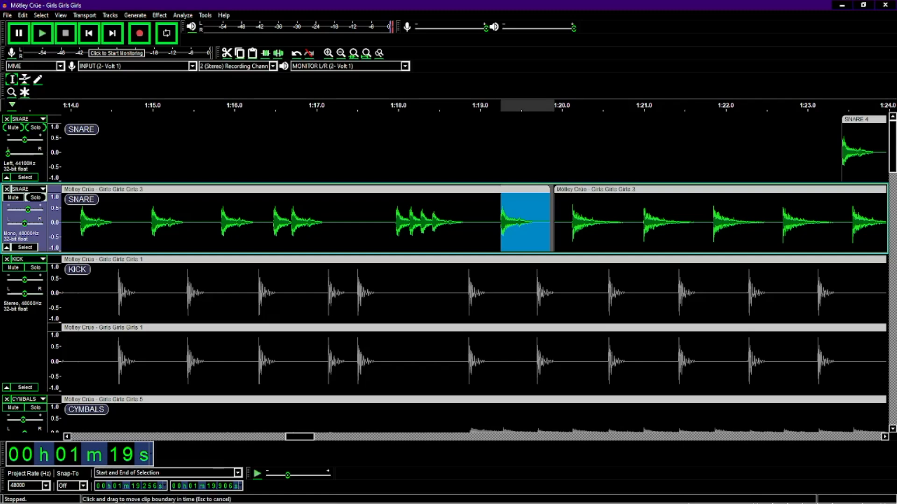
left_click_drag(550, 206, 554, 206)
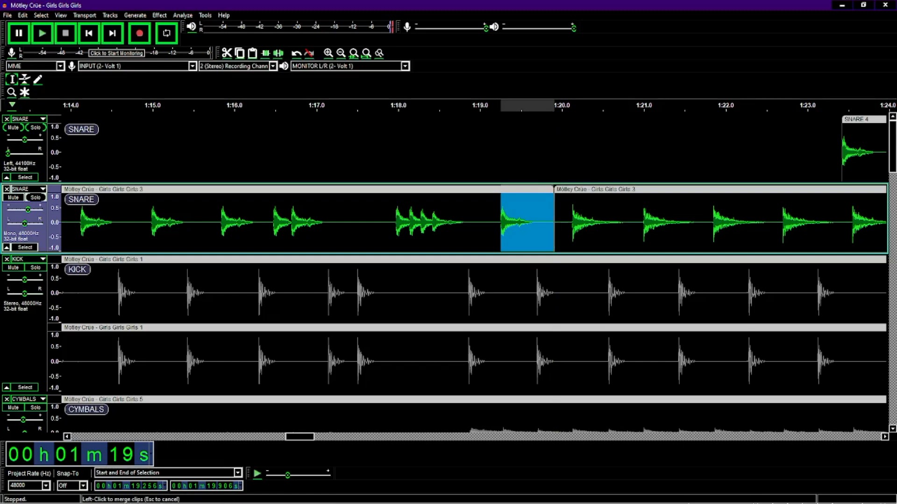
left_click(554, 188)
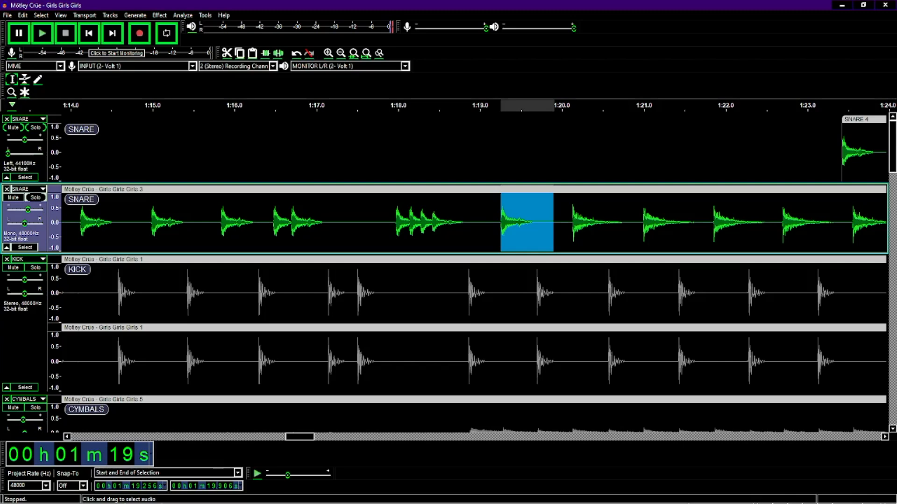
Step: Split-cut the next original snare hit on the second snare track from about 1:20.129 to 1:20.871
left_click_drag(567, 210, 573, 210)
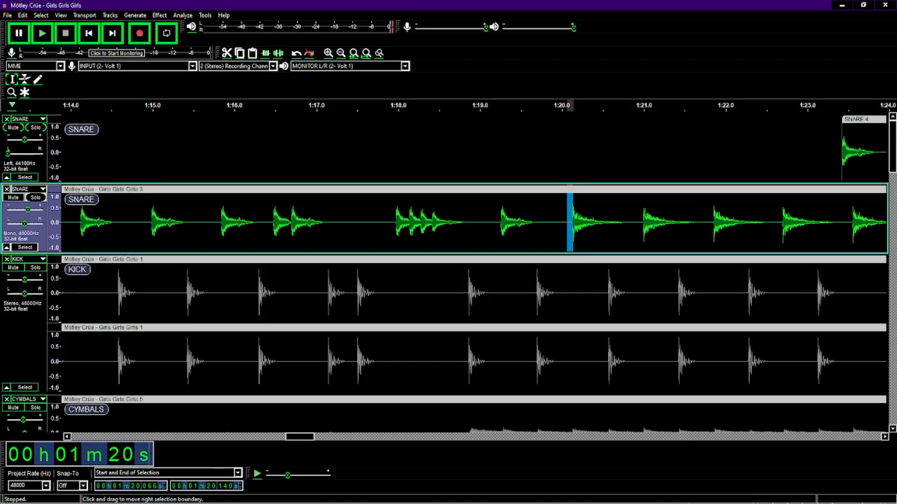
left_click_drag(573, 222, 572, 222)
left_click_drag(566, 222, 633, 221)
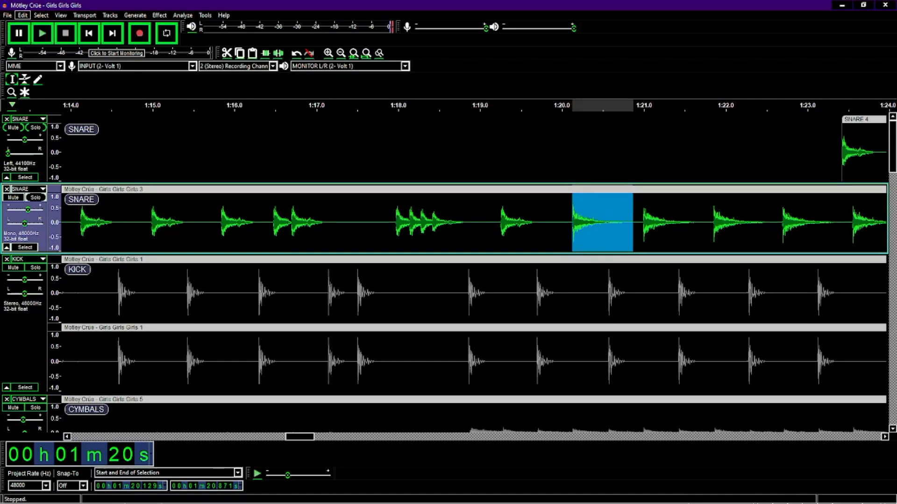
left_click(22, 15)
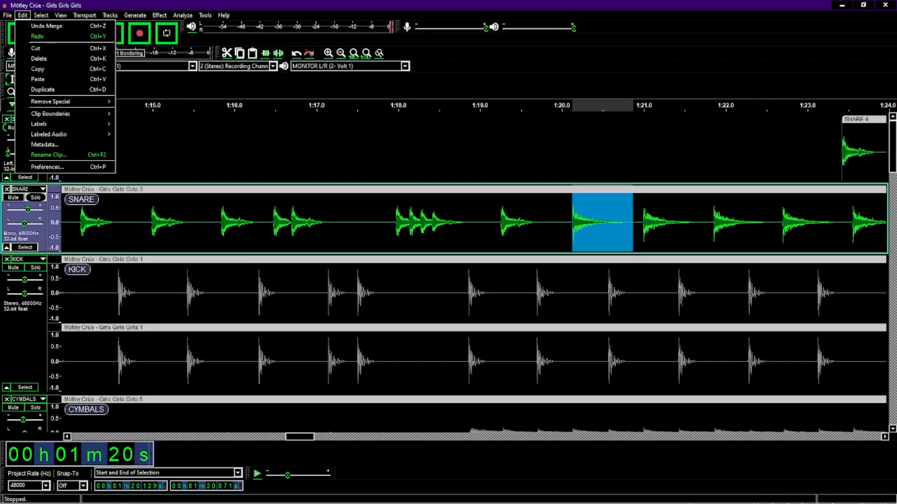
mouse_move(51, 102)
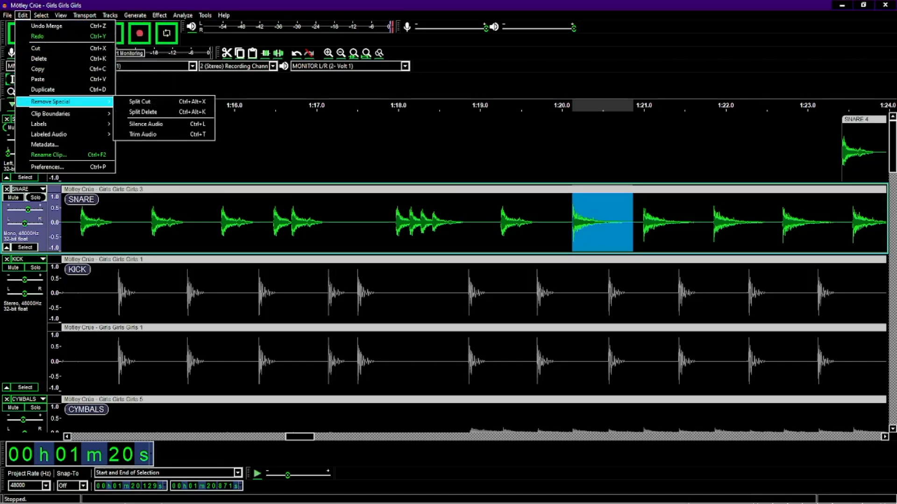
left_click(140, 102)
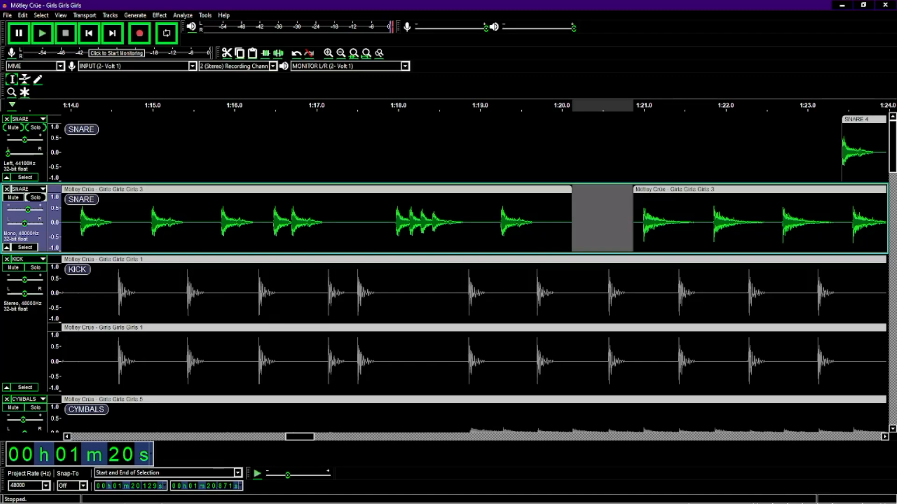
Step: Move the SNARE 4 to SNARE 8 clips together to an earlier position, with SNARE 4 starting at about 1:21.5
scroll(467, 276, "right", 10)
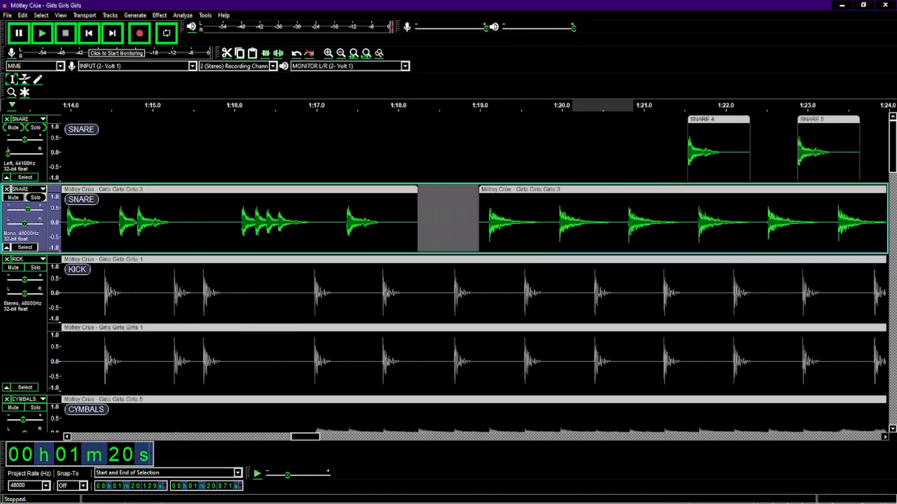
scroll(467, 275, "right", 3)
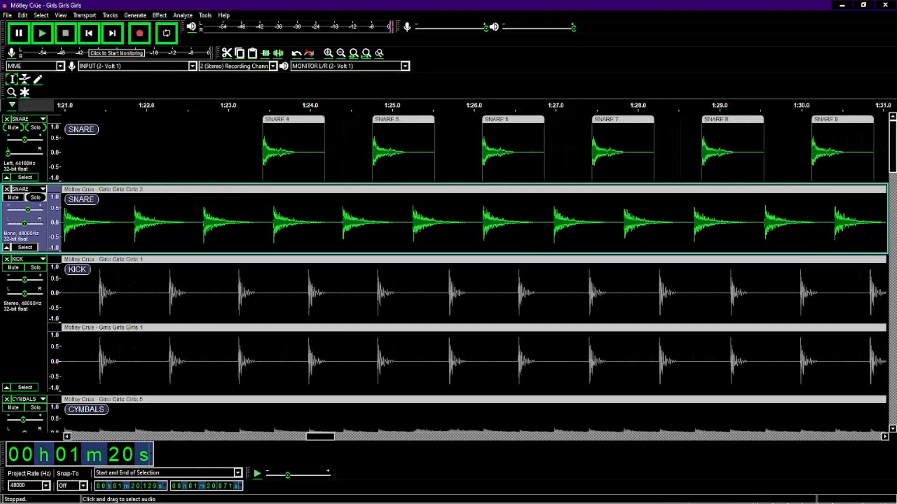
left_click_drag(781, 149, 237, 149)
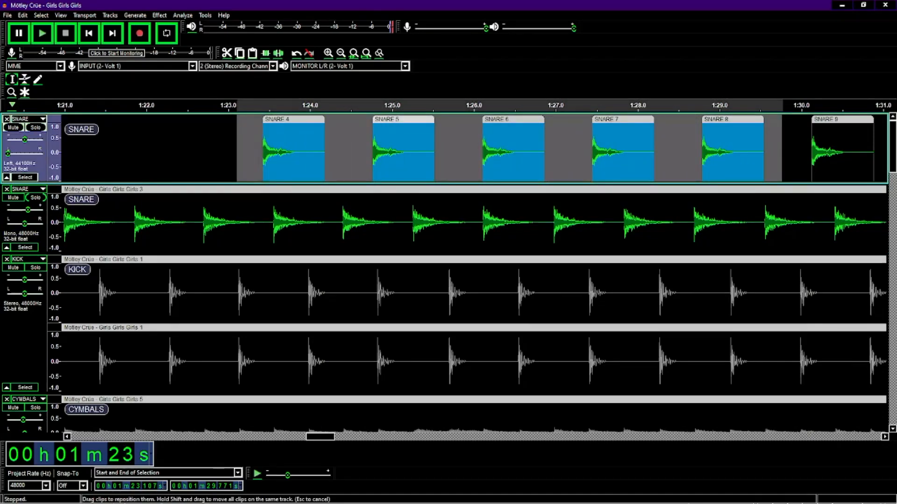
left_click_drag(402, 119, 263, 119)
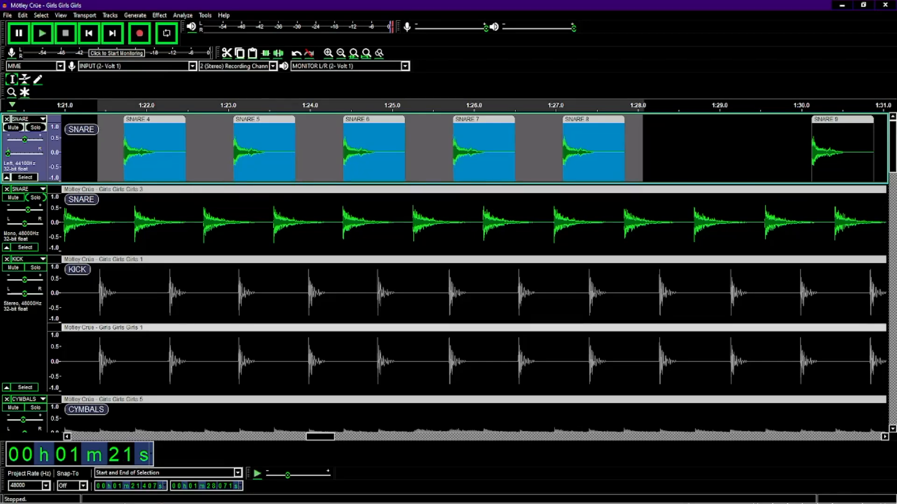
scroll(473, 280, "left", 10)
scroll(467, 271, "left", 6)
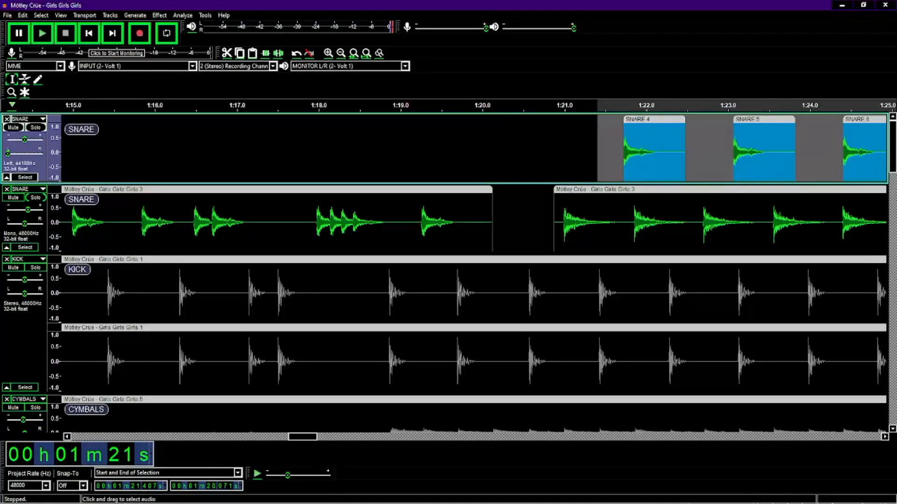
left_click_drag(653, 120, 635, 119)
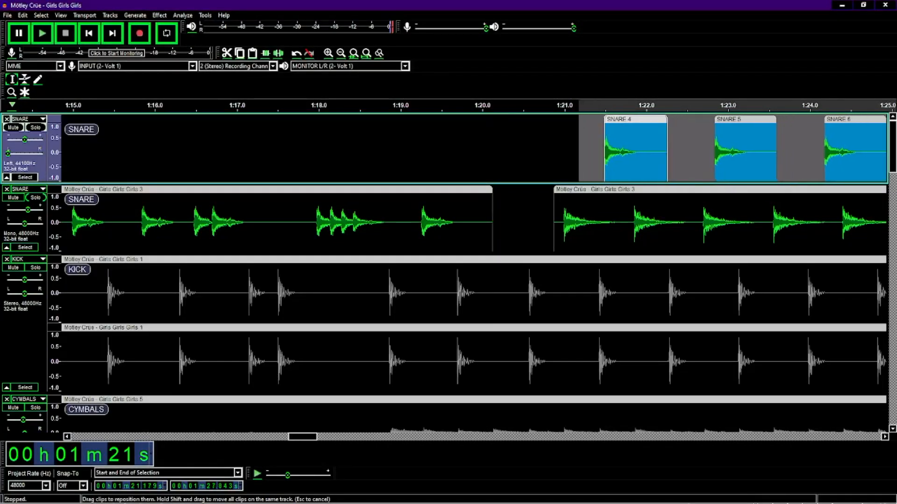
left_click(682, 149)
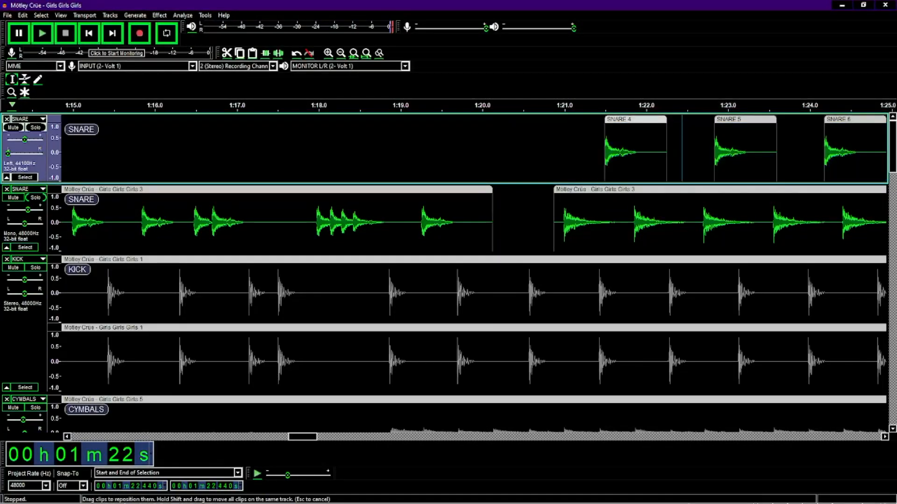
Step: Fill the gap at about 1:20.129 with the SNARE 4 clip, trimmed to fit, and merge it with the clips on both sides
left_click_drag(635, 120, 519, 189)
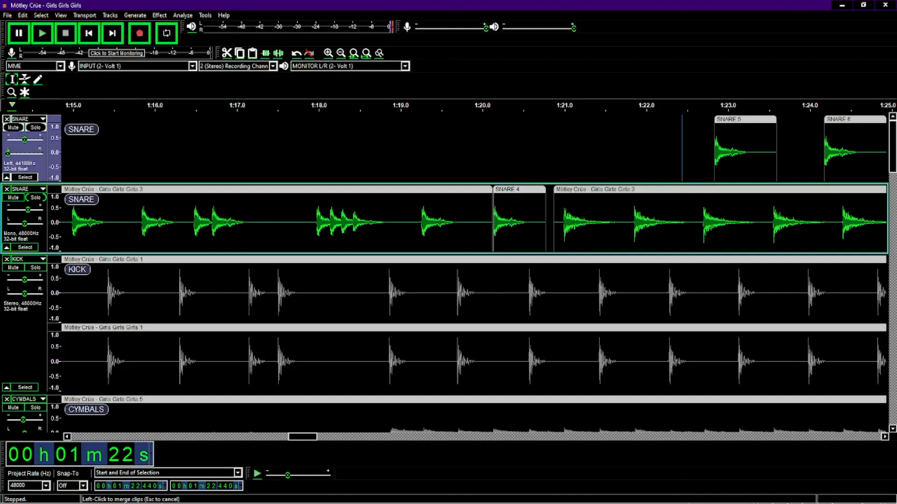
left_click(493, 219)
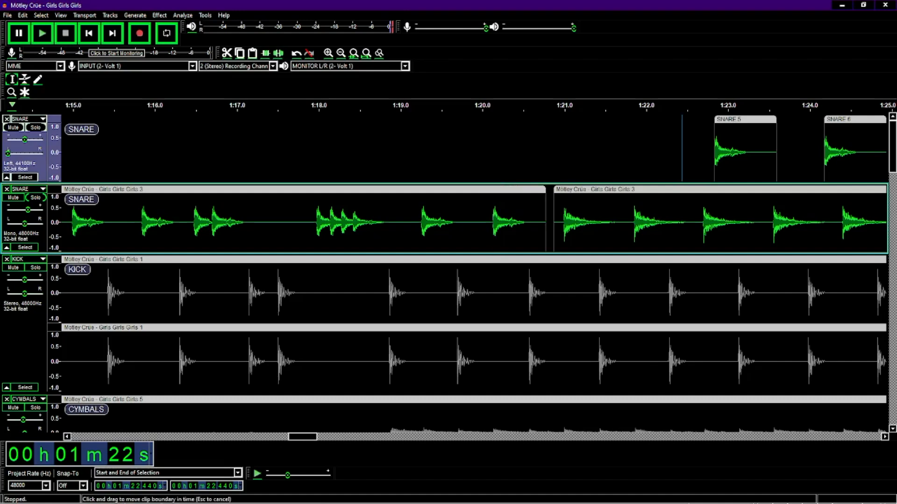
left_click_drag(546, 219, 553, 219)
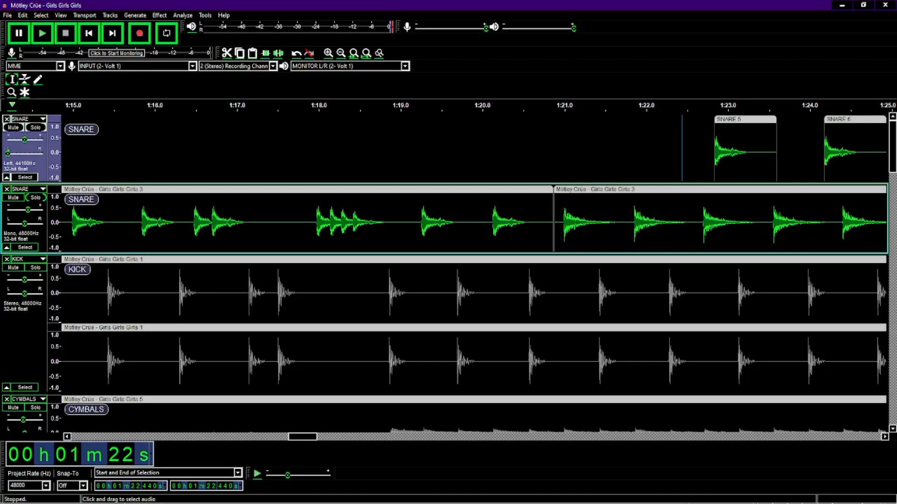
left_click(552, 220)
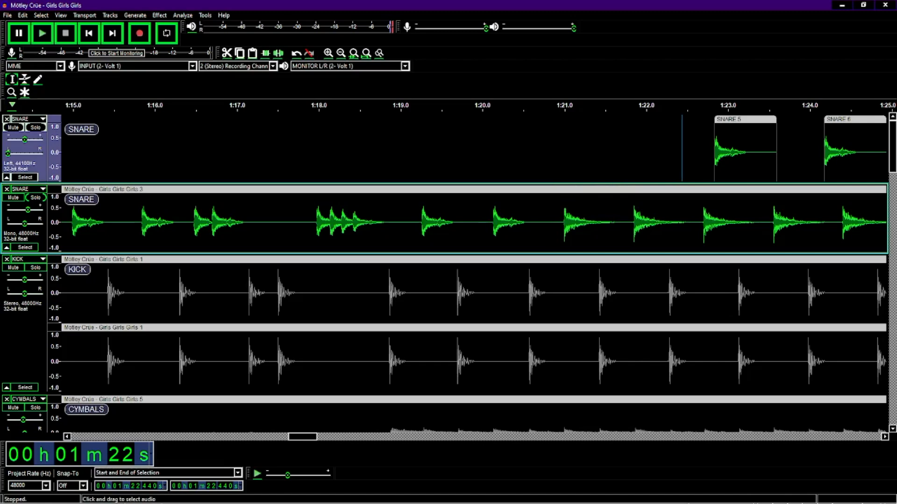
Step: Split-cut the following original snare hit on the second snare track from about 1:20.990 to 1:21.675
left_click_drag(565, 220, 619, 219)
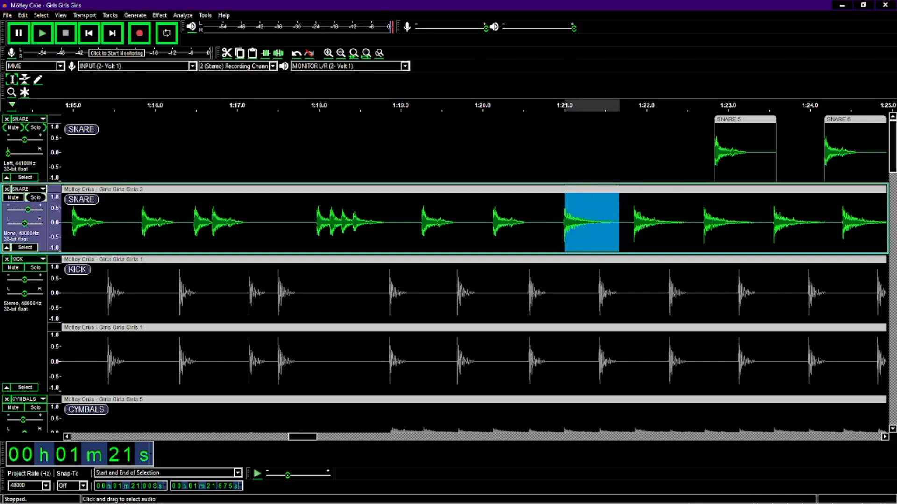
left_click_drag(564, 219, 562, 220)
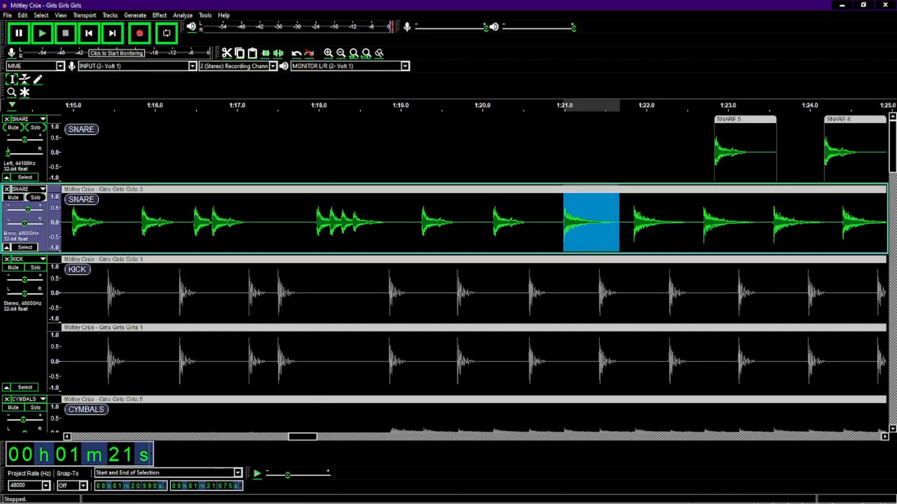
left_click(23, 15)
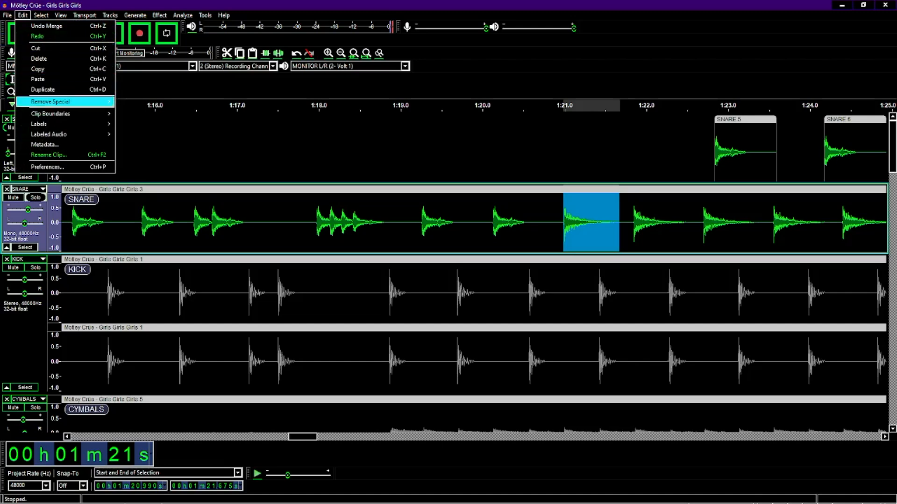
key("Right")
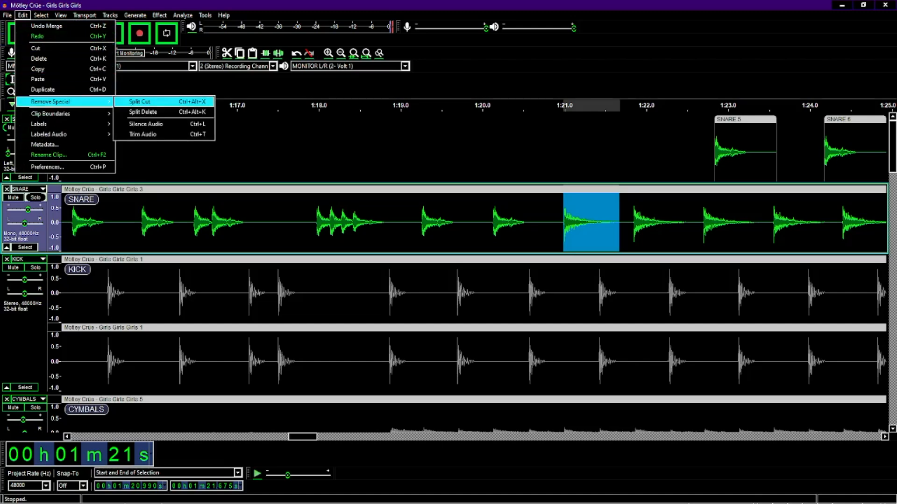
key("Return")
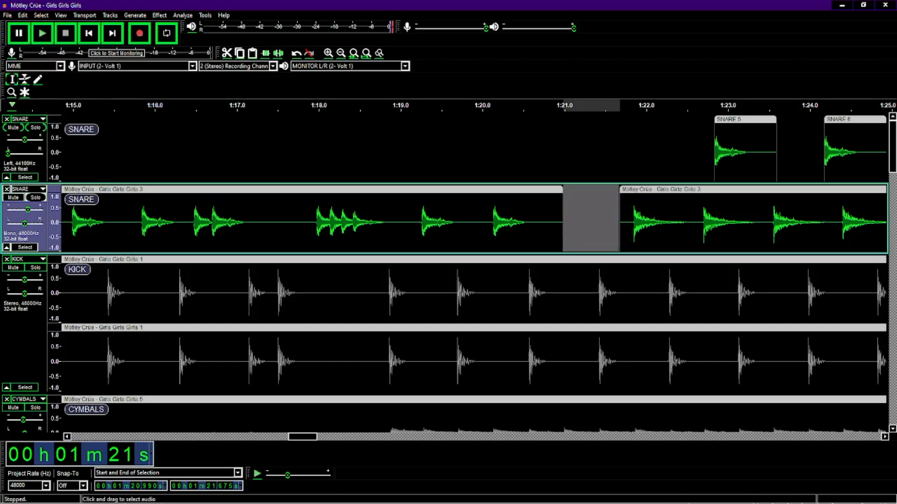
Step: Fill the gap at about 1:20.990 with the SNARE 5 clip, trimmed to fit, and merge it with the clips on both sides
left_click_drag(745, 119, 594, 120)
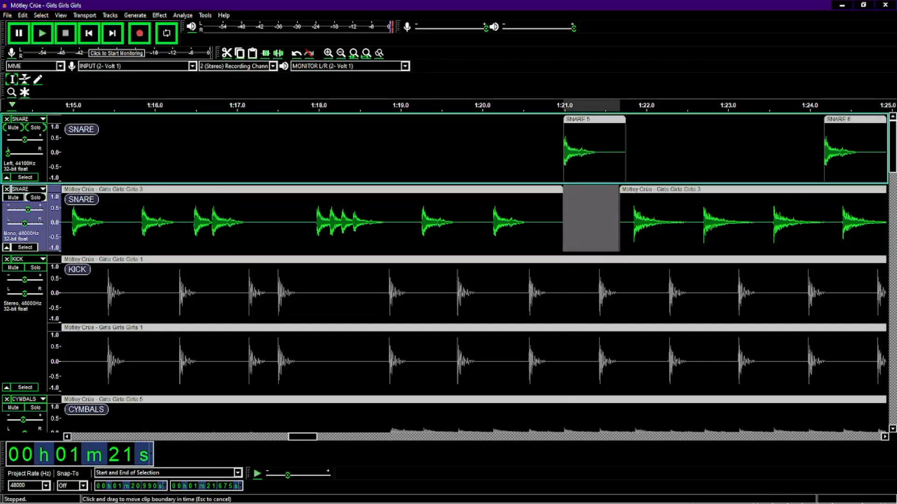
left_click_drag(625, 150, 614, 149)
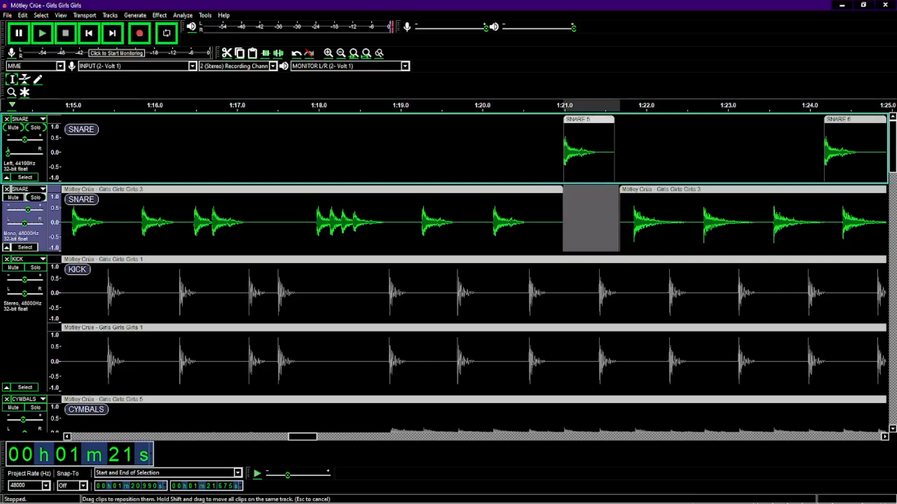
left_click_drag(590, 119, 589, 190)
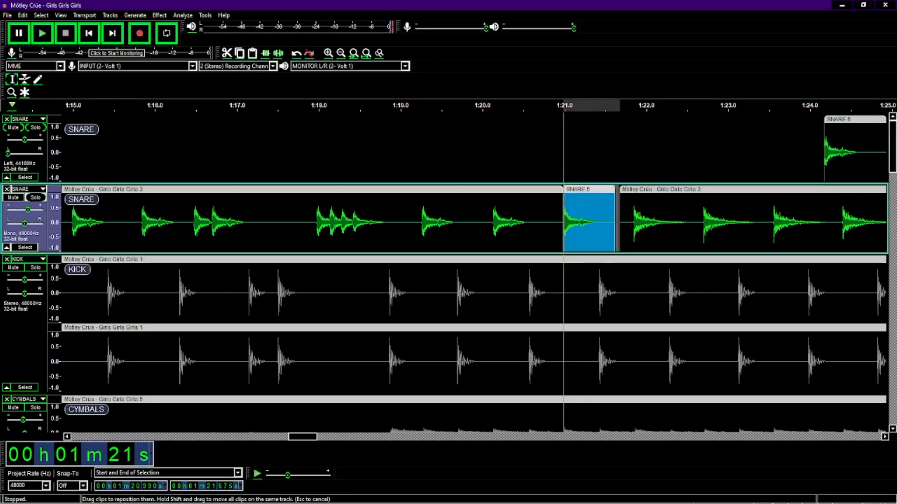
left_click(563, 219)
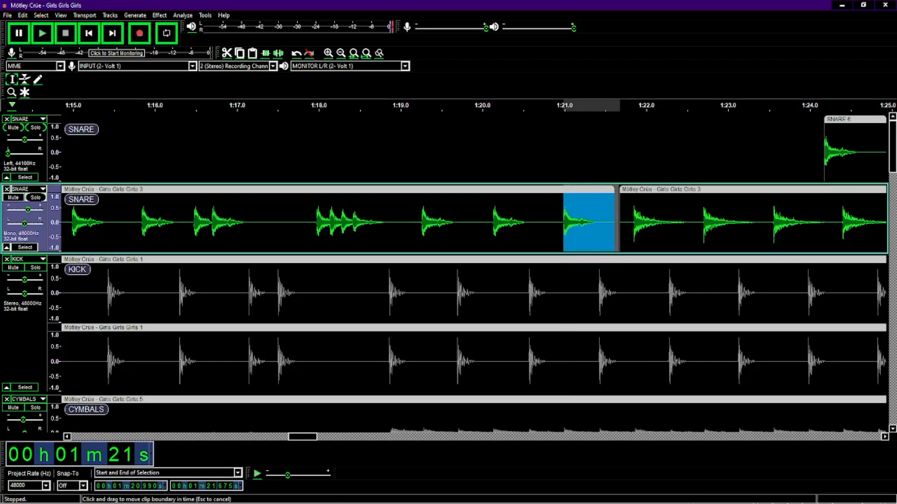
left_click_drag(612, 220, 614, 219)
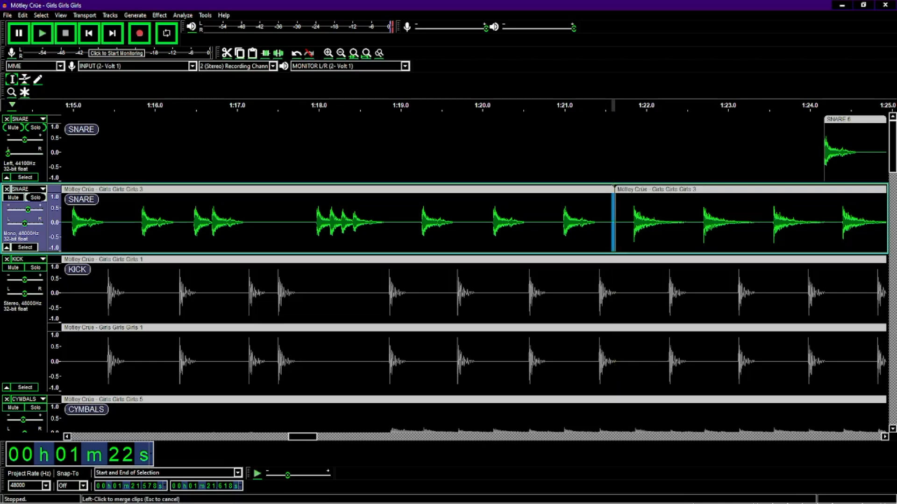
left_click(613, 220)
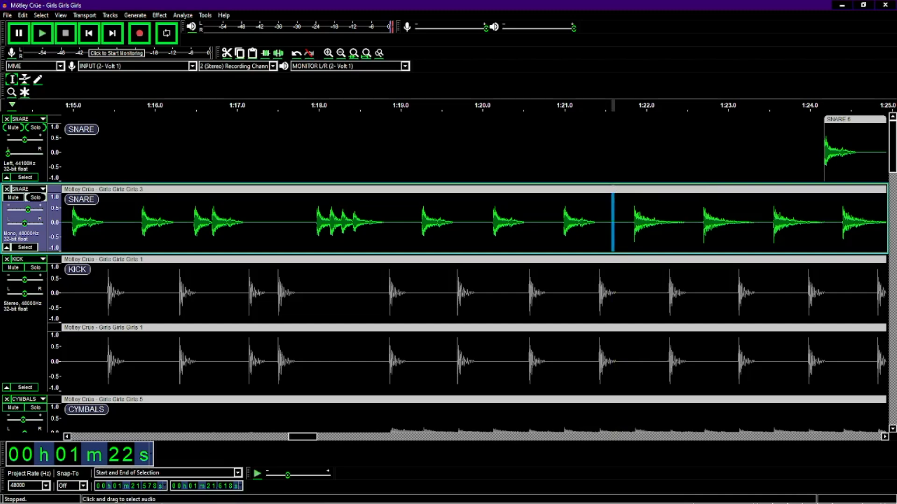
Step: Split-cut the next original snare hit on the second snare track from about 1:21.846 to 1:22.485
left_click_drag(632, 219, 685, 219)
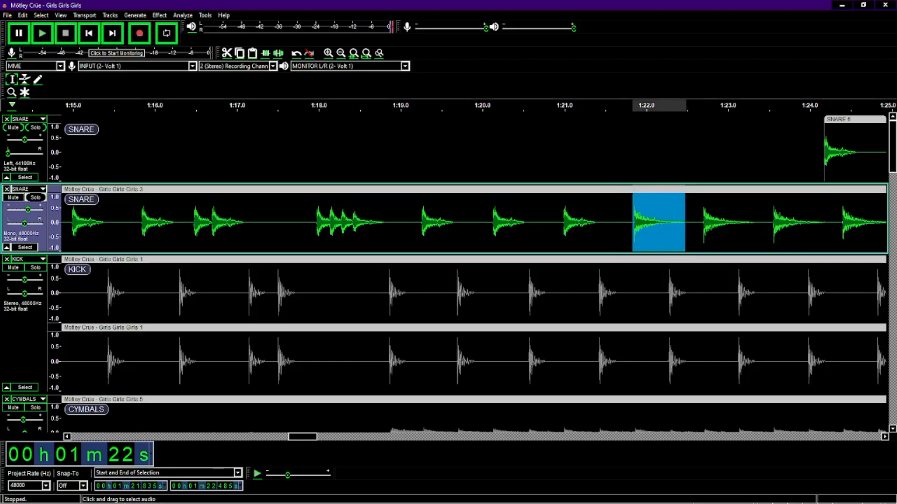
left_click_drag(632, 219, 634, 219)
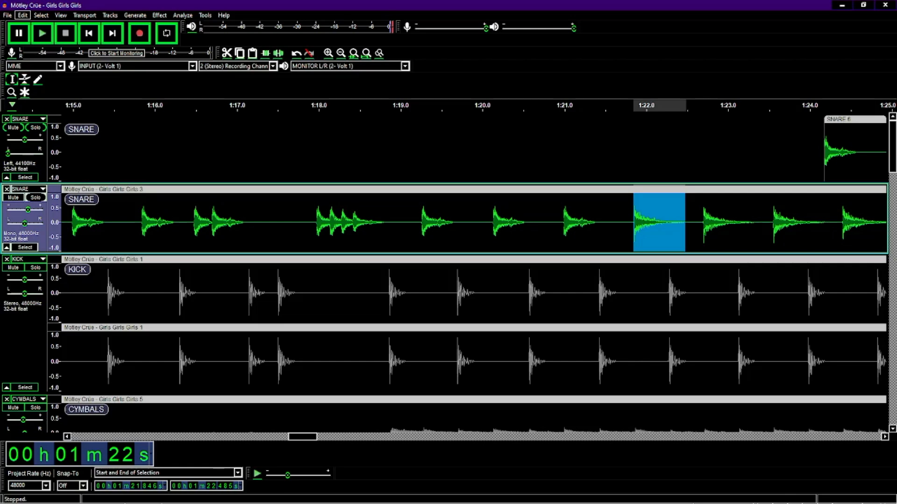
left_click(23, 15)
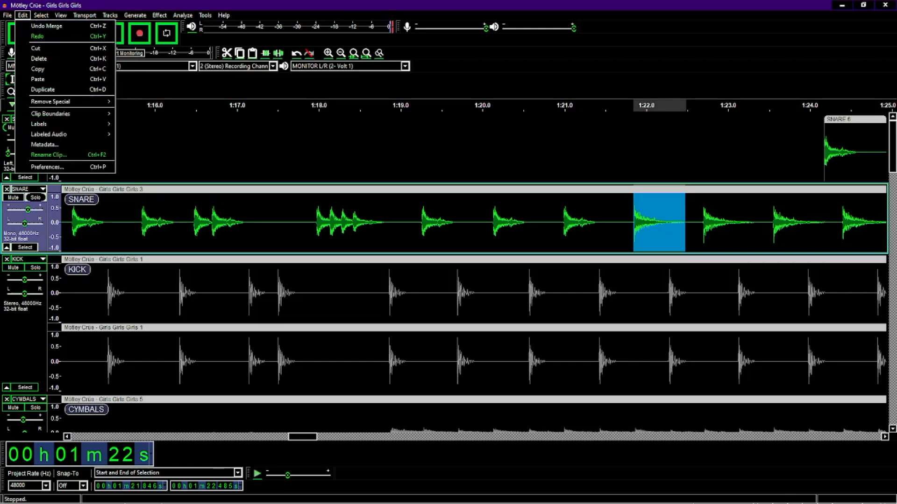
mouse_move(61, 102)
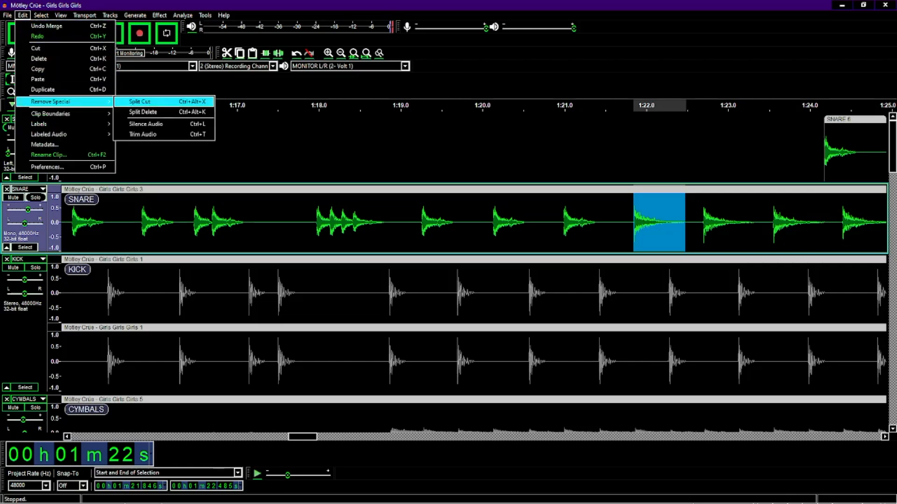
left_click(141, 102)
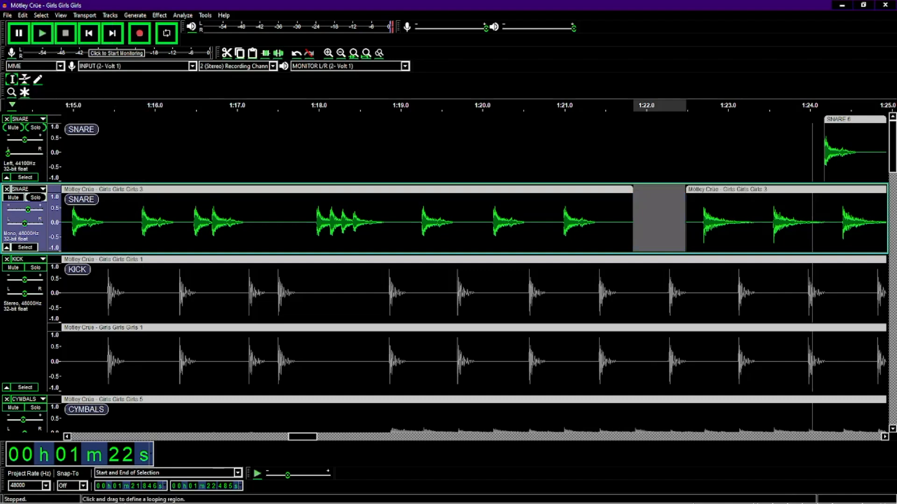
Step: Line up SNARE 6 with the gap at about 1:21.846 and bring the SNARE 7 to SNARE 9 clips closer, with SNARE 7 starting at about 1:23.5
left_click_drag(855, 119, 663, 119)
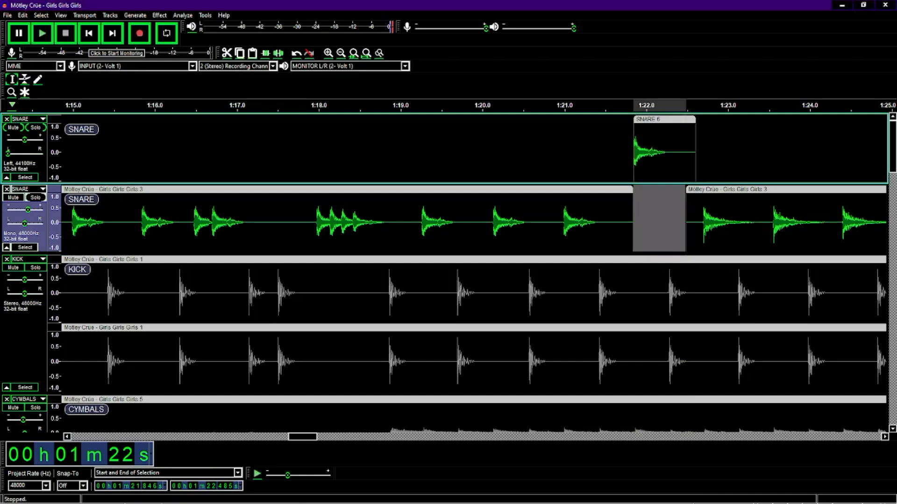
scroll(474, 275, "right", 3)
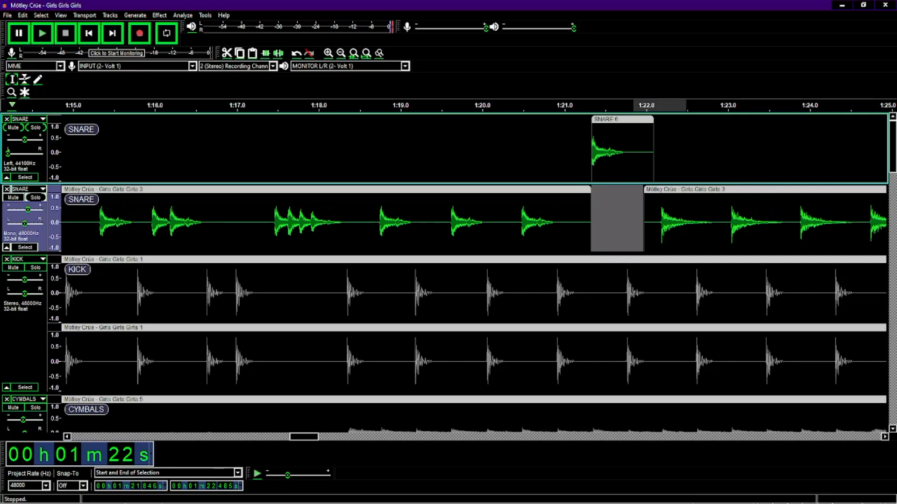
scroll(474, 276, "right", 10)
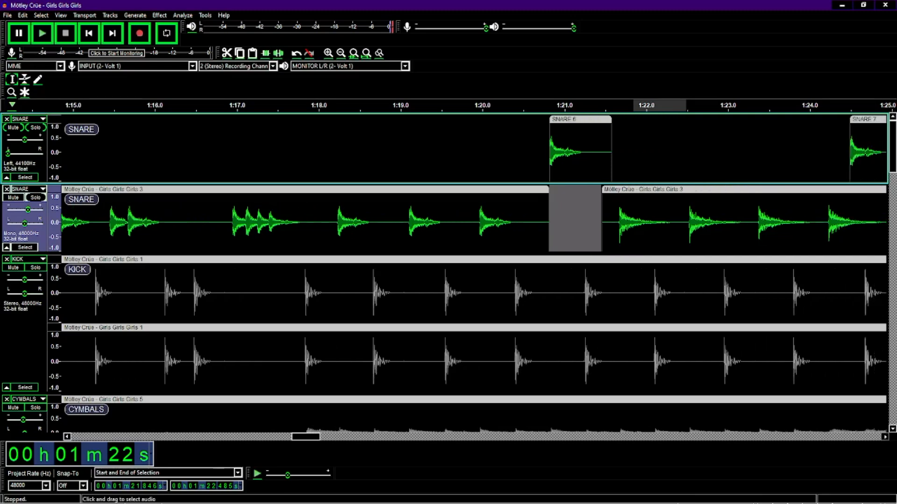
scroll(474, 275, "right", 1)
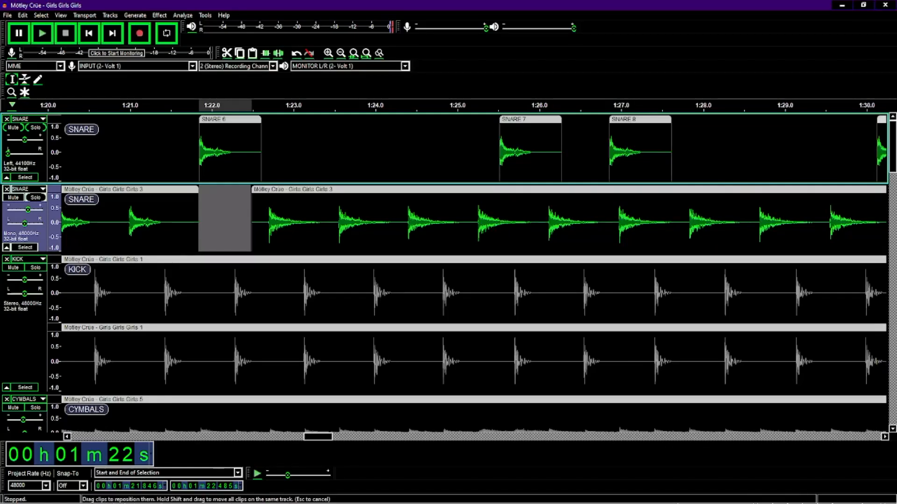
left_click_drag(882, 120, 711, 119)
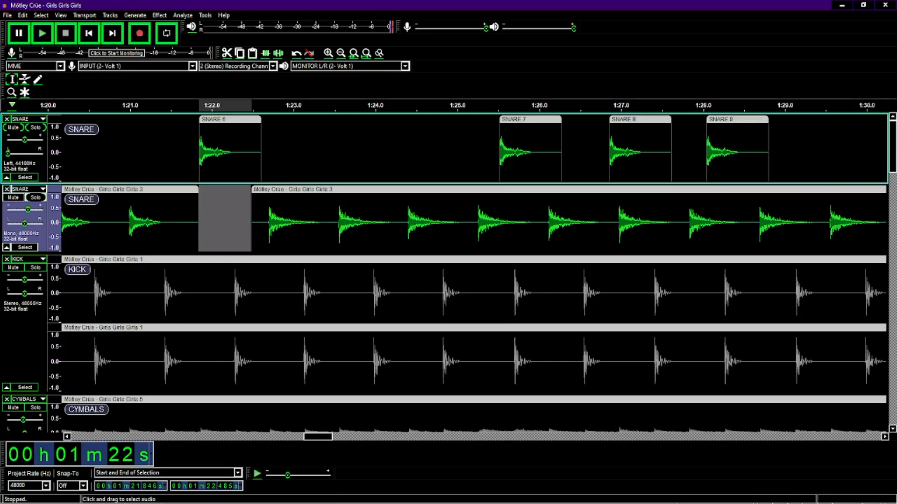
left_click_drag(790, 150, 460, 149)
left_click_drag(527, 119, 361, 119)
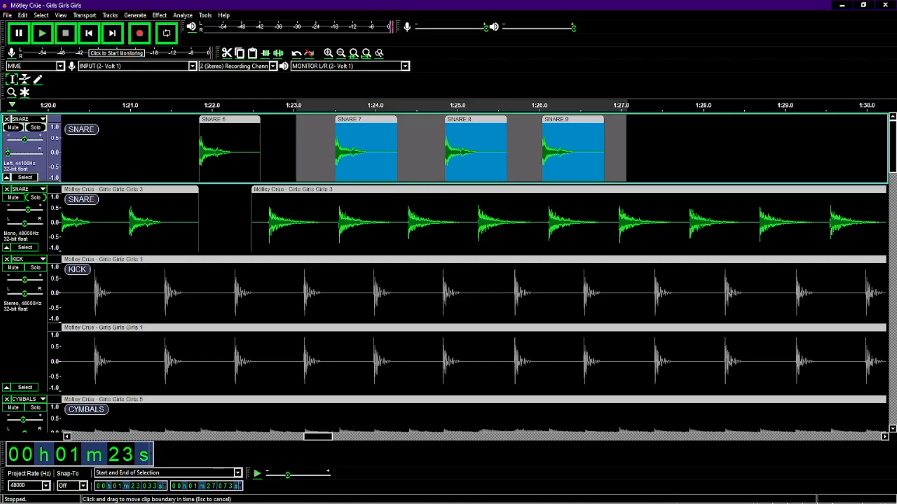
Step: Fill the gap at about 1:21.846 with the trimmed SNARE 6 clip, merged on both sides, and silence the stretch from 1:22.240 to 1:22.508
left_click_drag(260, 150, 248, 150)
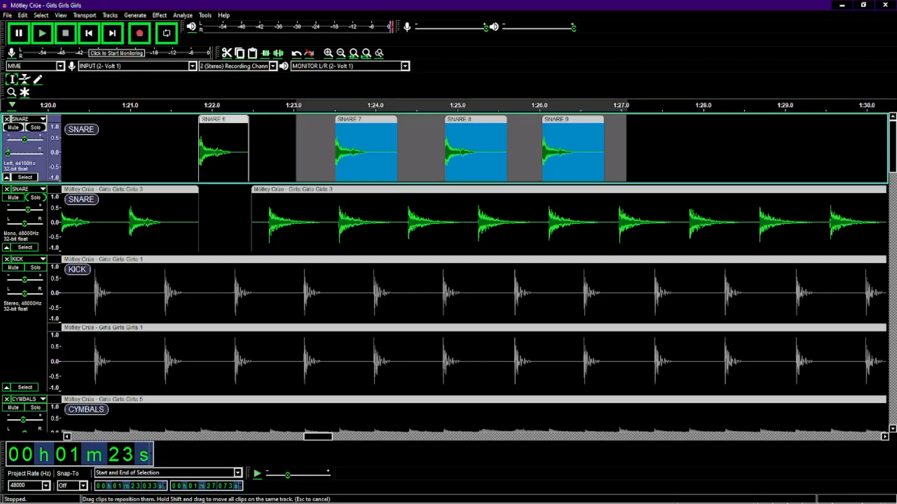
left_click_drag(224, 149, 223, 220)
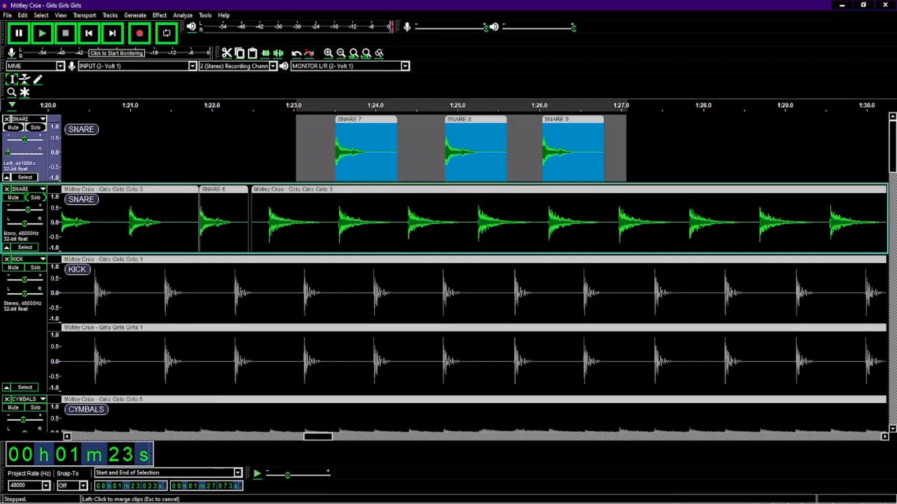
left_click(199, 220)
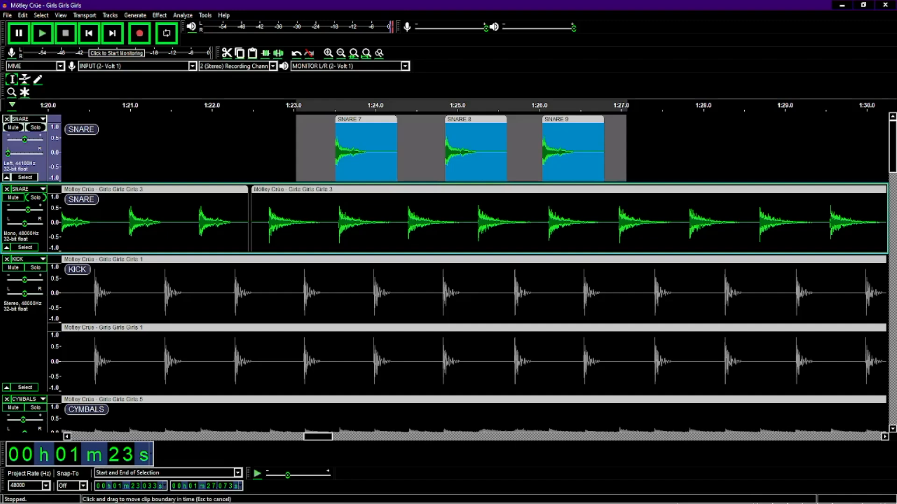
left_click_drag(252, 221, 232, 219)
left_click(248, 221)
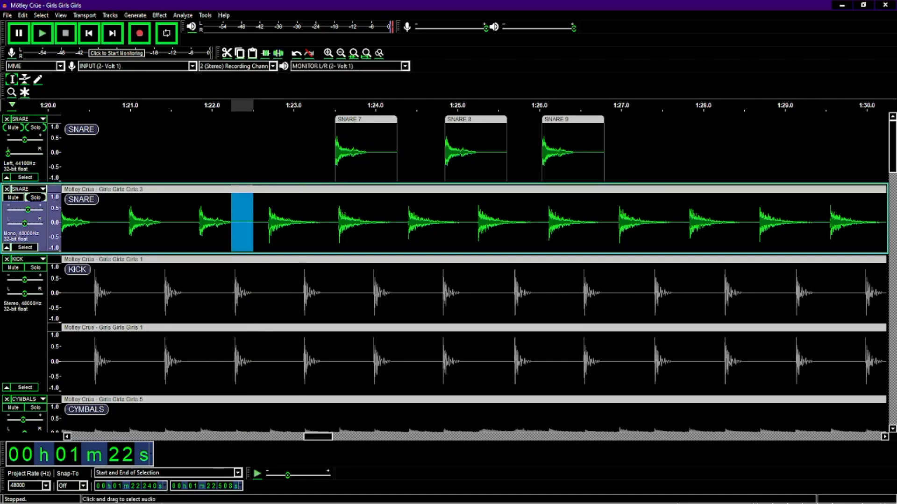
Step: Split-cut the following original snare hit on the second snare track from about 1:22.691 to 1:23.381
left_click_drag(268, 222, 306, 222)
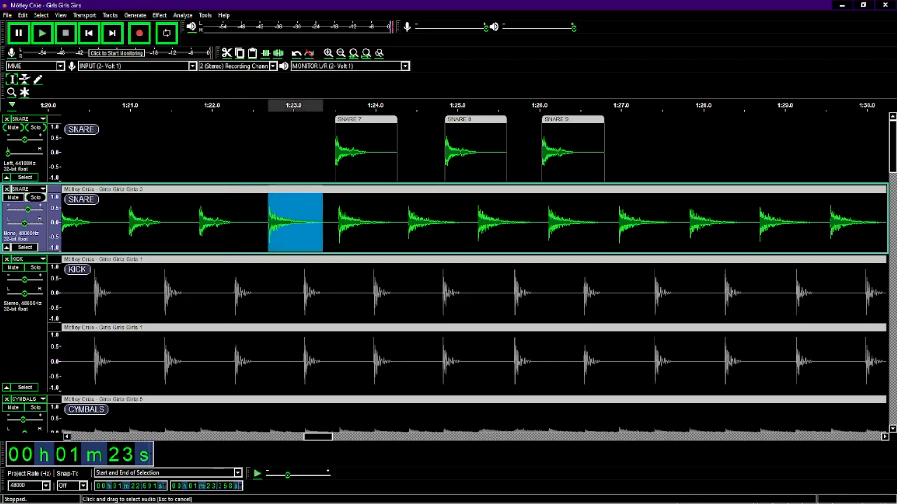
left_click_drag(322, 223, 324, 222)
left_click(23, 15)
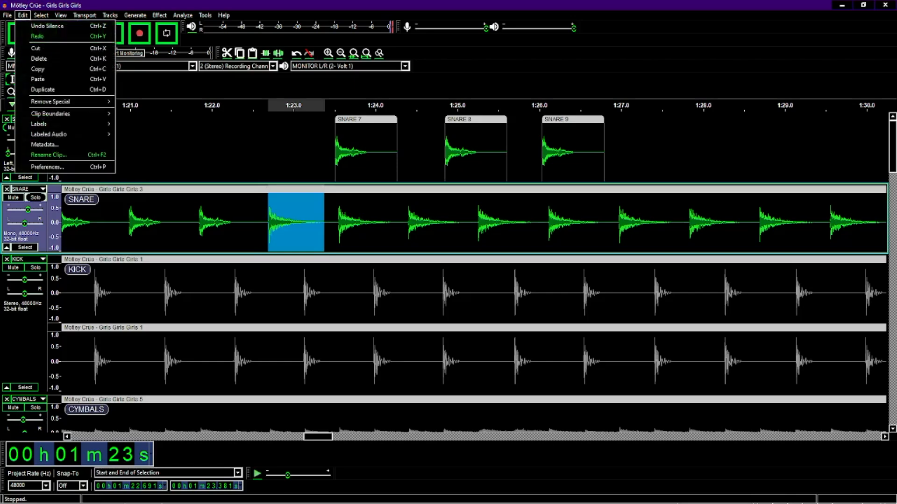
mouse_move(51, 102)
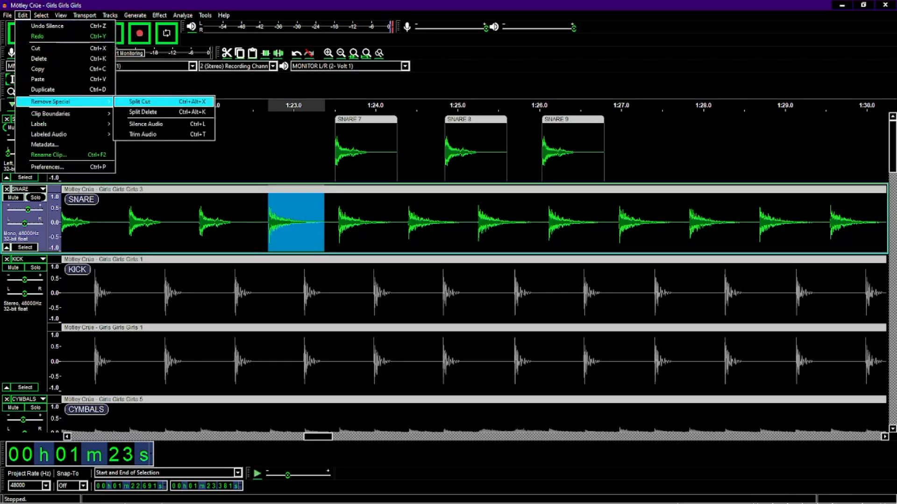
left_click(140, 102)
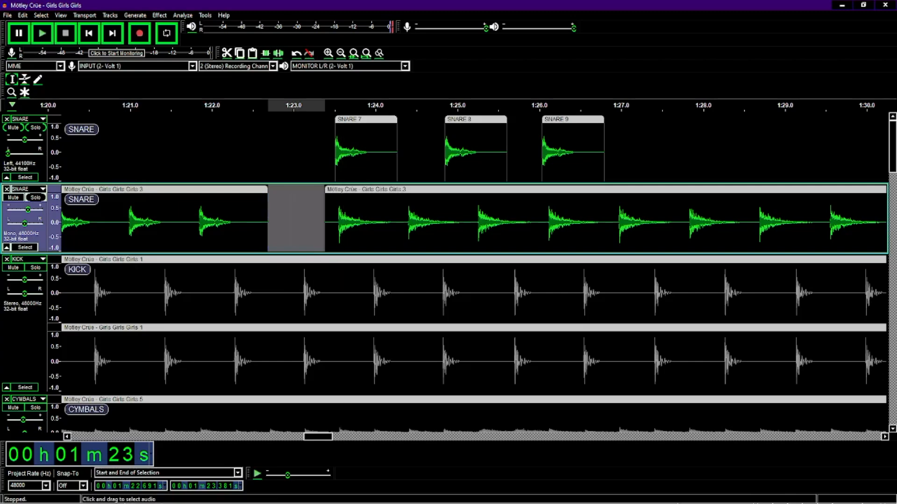
Step: Fill the gap at about 1:22.691 with the SNARE 7 clip, trimmed to fit, and merge it with the clips on both sides
left_click_drag(364, 119, 297, 119)
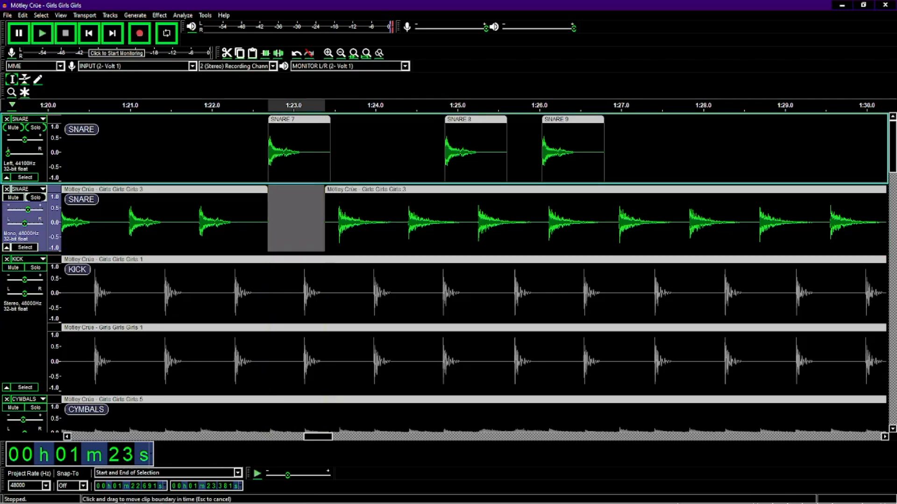
left_click_drag(329, 150, 320, 149)
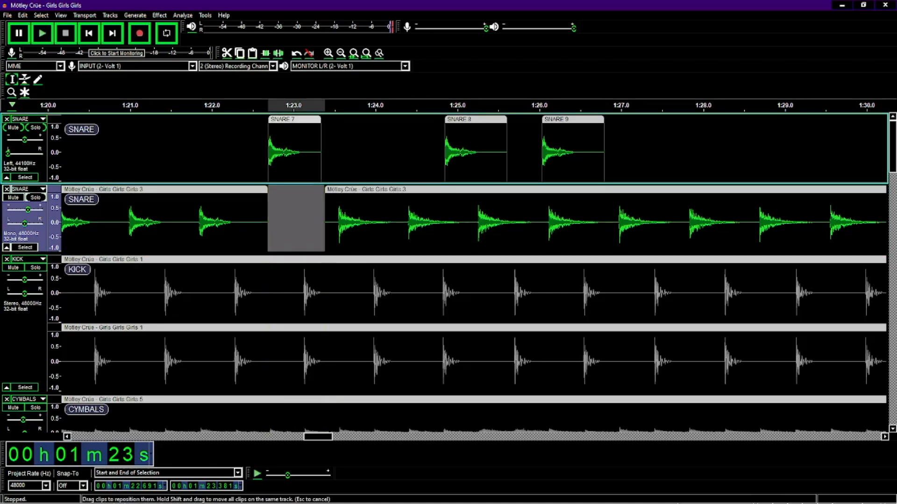
left_click_drag(296, 119, 297, 189)
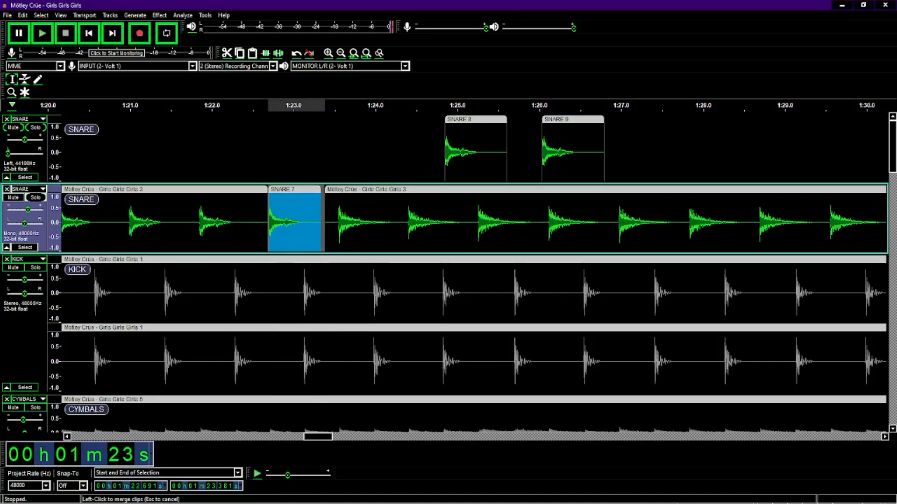
left_click(268, 206)
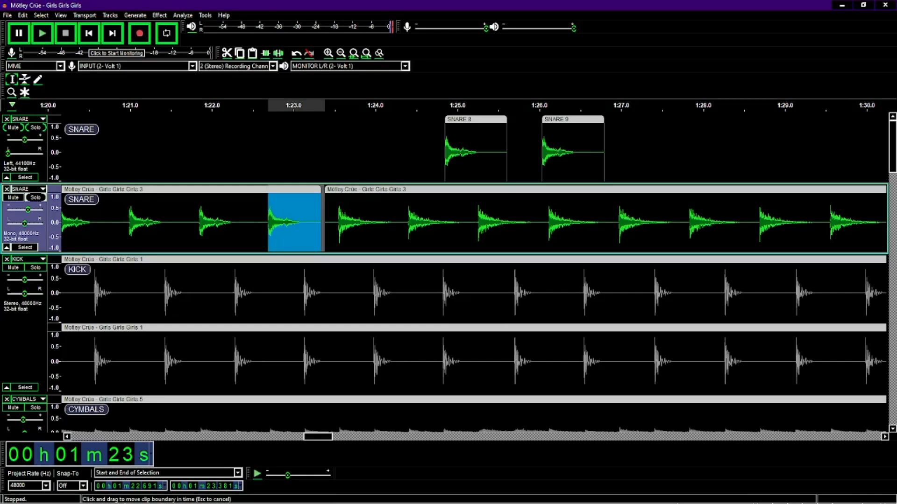
left_click_drag(324, 215, 321, 215)
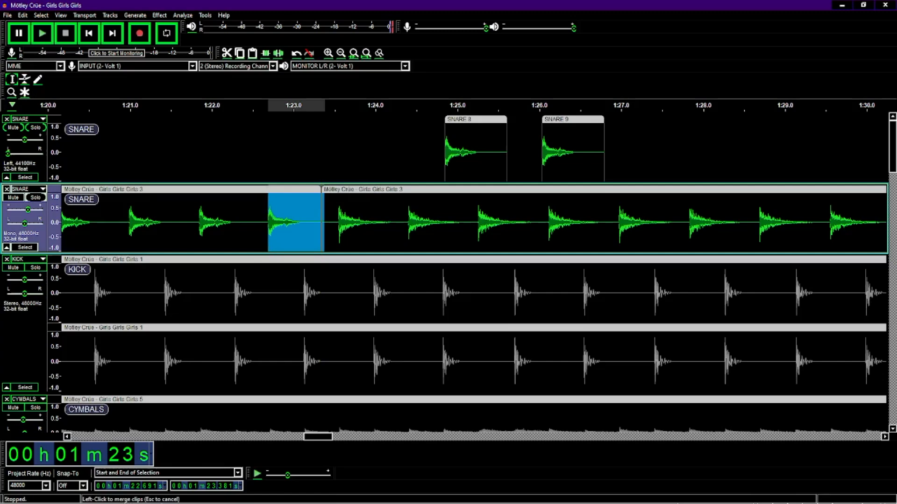
left_click(321, 189)
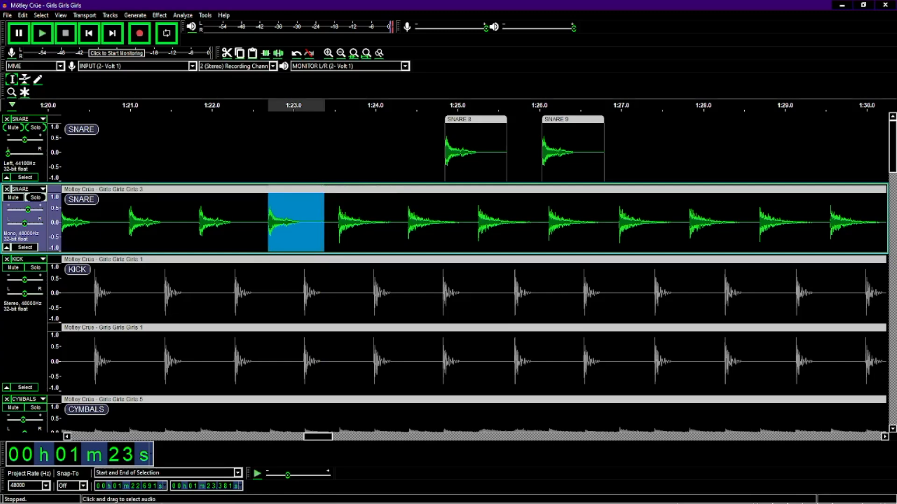
Step: Split-cut the original snare hit on the second snare track from about 1:23.547 to 1:24.123
left_click_drag(336, 219, 384, 220)
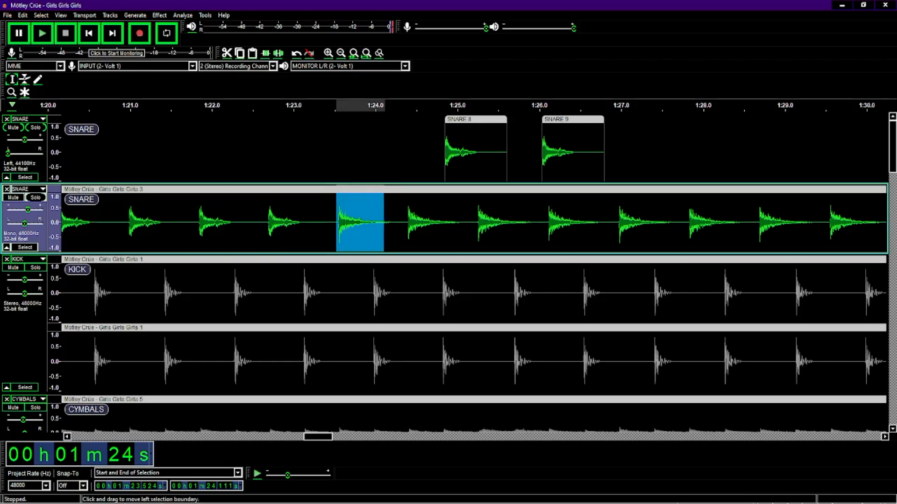
double_click(337, 218)
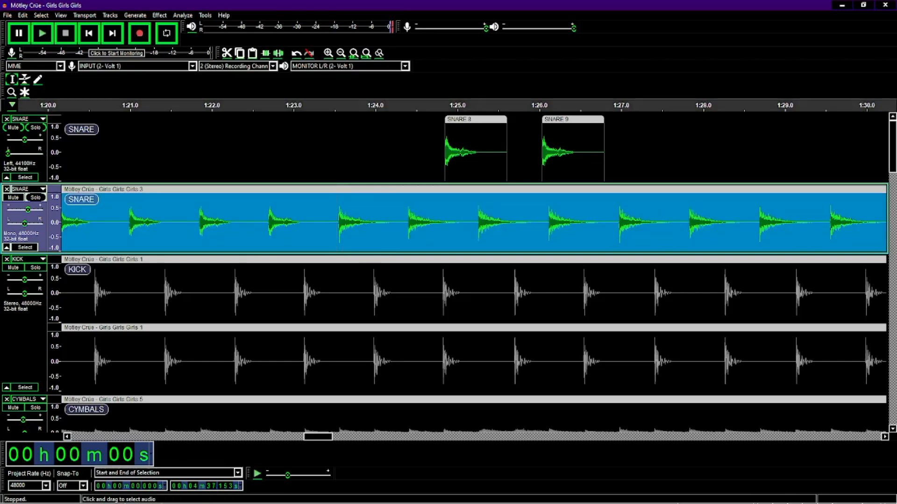
mouse_move(336, 220)
left_mouse_down()
mouse_move(387, 219)
mouse_move(338, 220)
left_mouse_up()
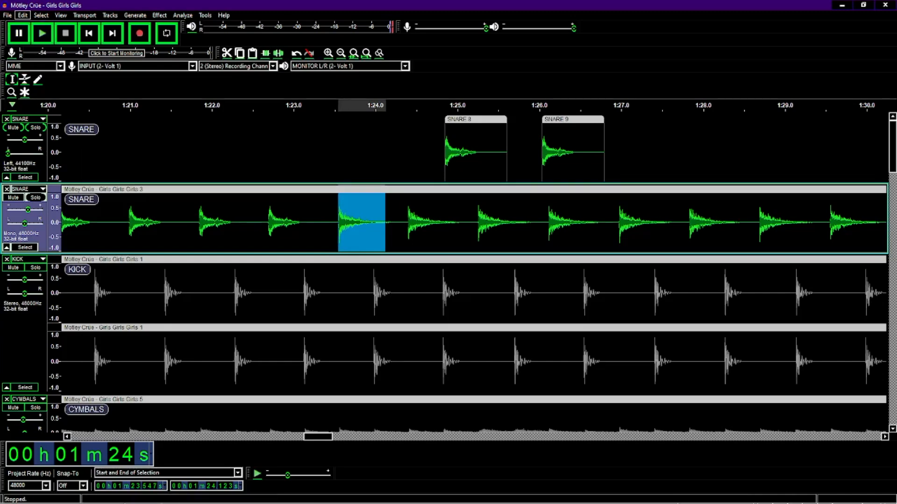
left_click(22, 15)
mouse_move(56, 102)
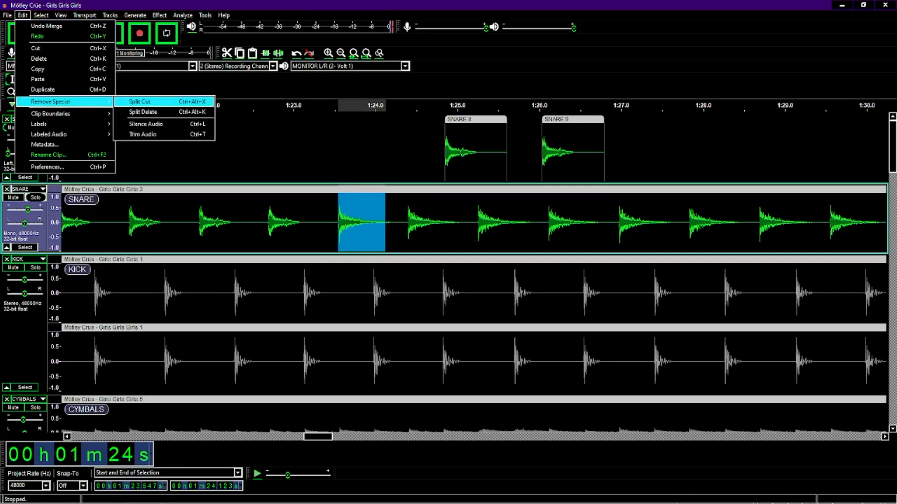
left_click(140, 101)
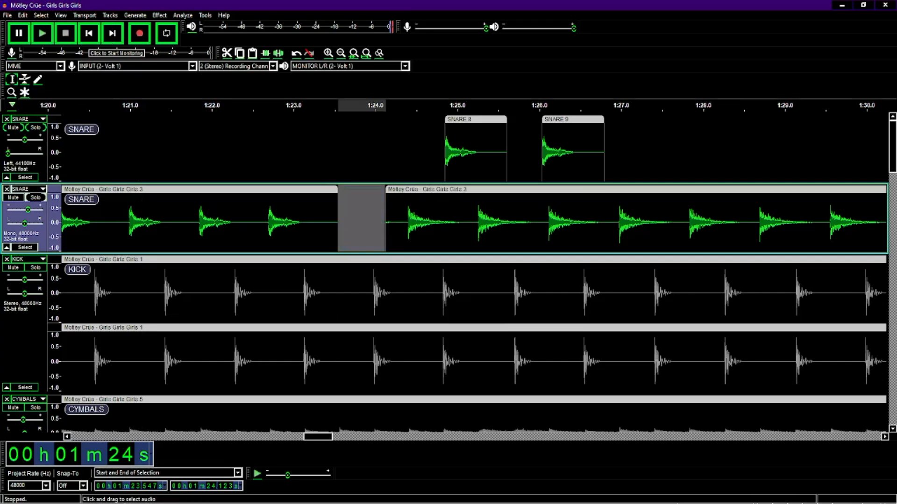
Step: Fill the gap at about 1:23.547 with the SNARE 8 clip, trimmed to fit, and merge it with the clips on both sides
left_click_drag(475, 119, 368, 119)
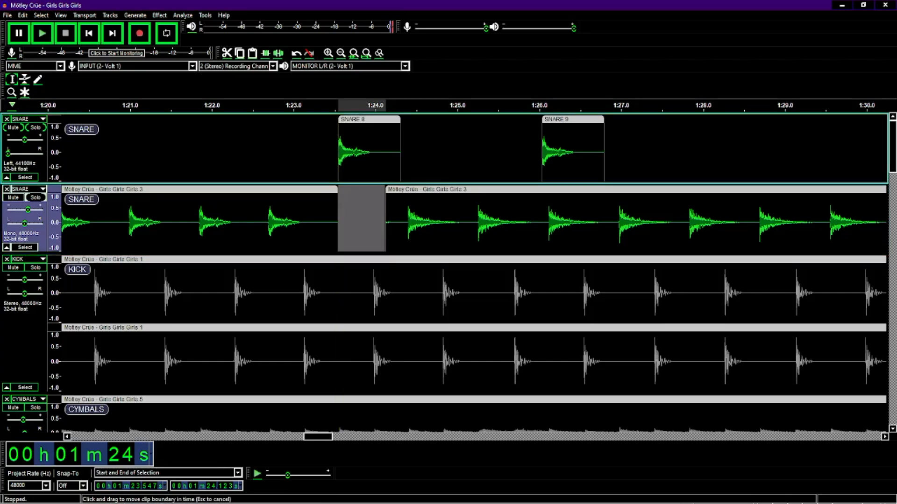
left_click_drag(400, 149, 374, 150)
left_click_drag(357, 119, 355, 189)
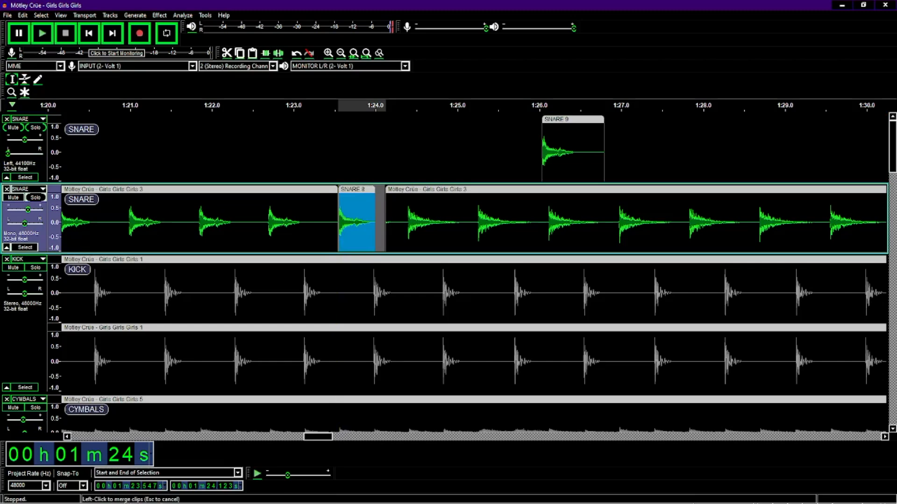
left_click(337, 222)
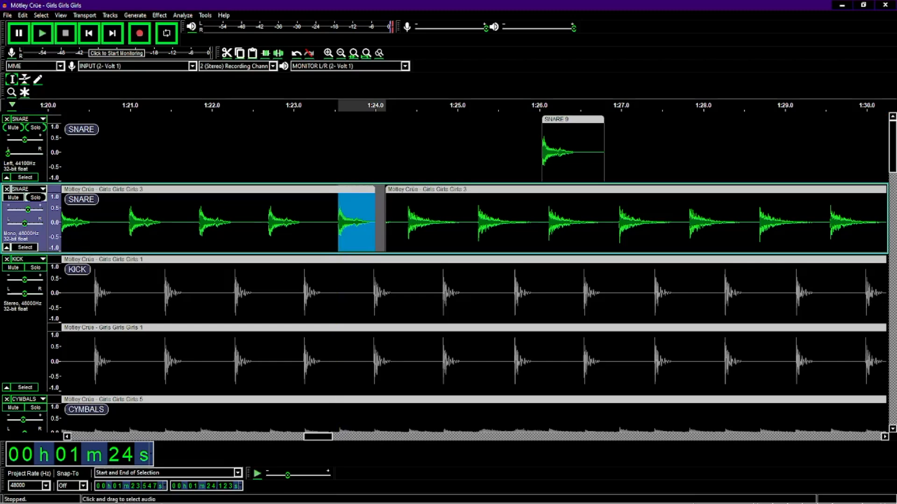
left_click_drag(375, 222, 385, 222)
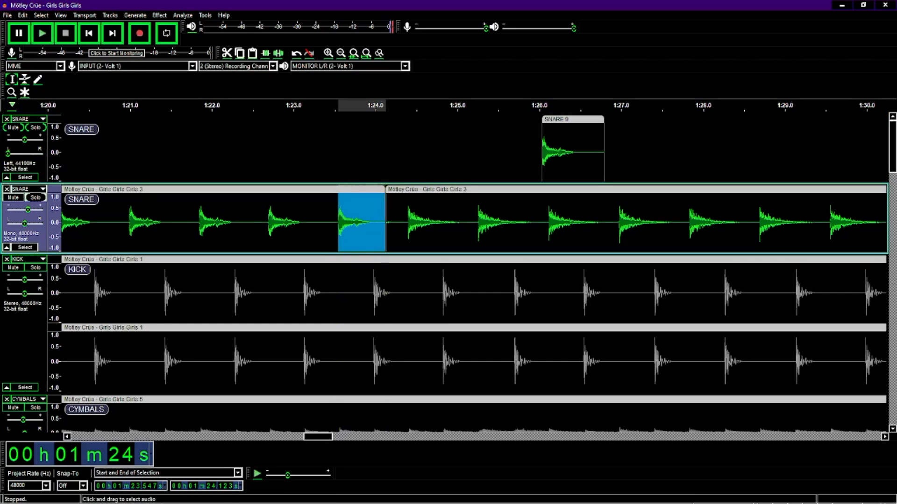
left_click(385, 222)
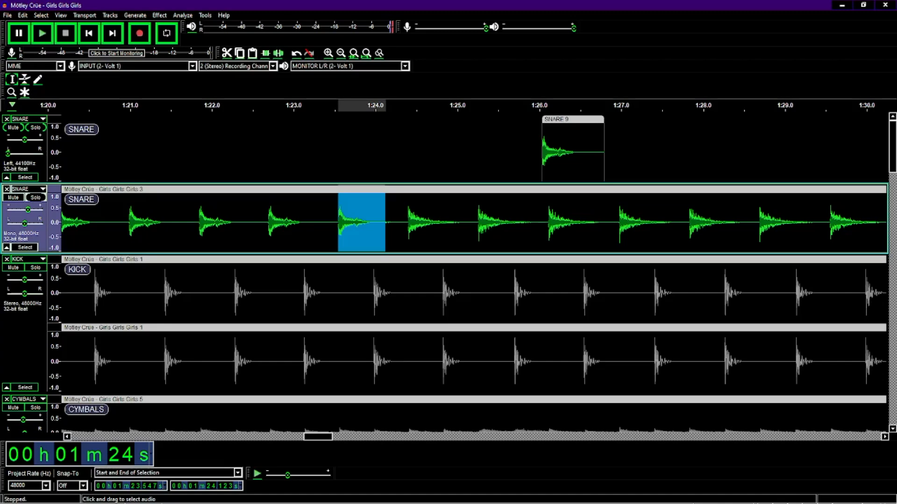
Step: Split-cut the original snare hit on the second snare track from about 1:24.397 to 1:25.127
left_click_drag(408, 221, 468, 221)
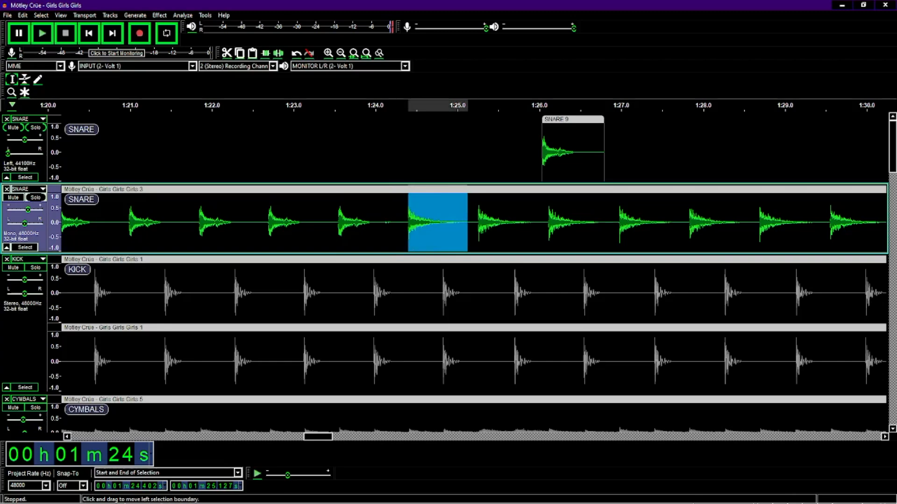
left_click_drag(408, 221, 407, 222)
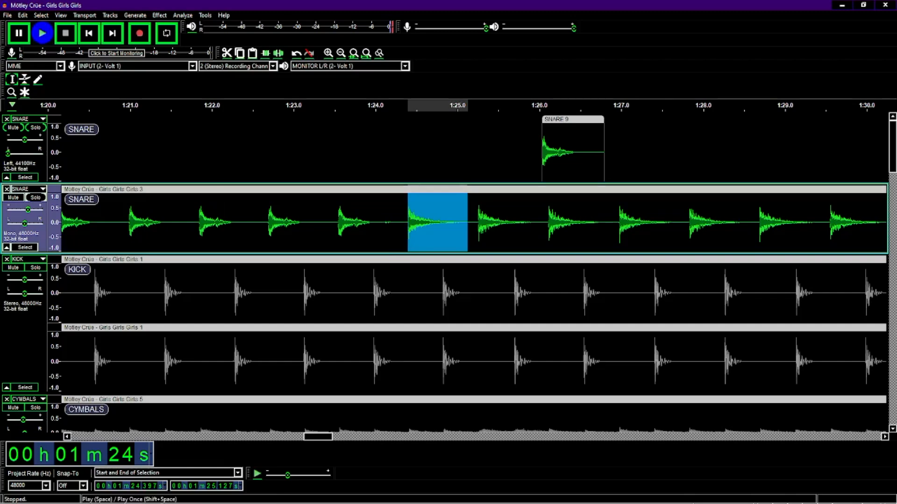
left_click(22, 15)
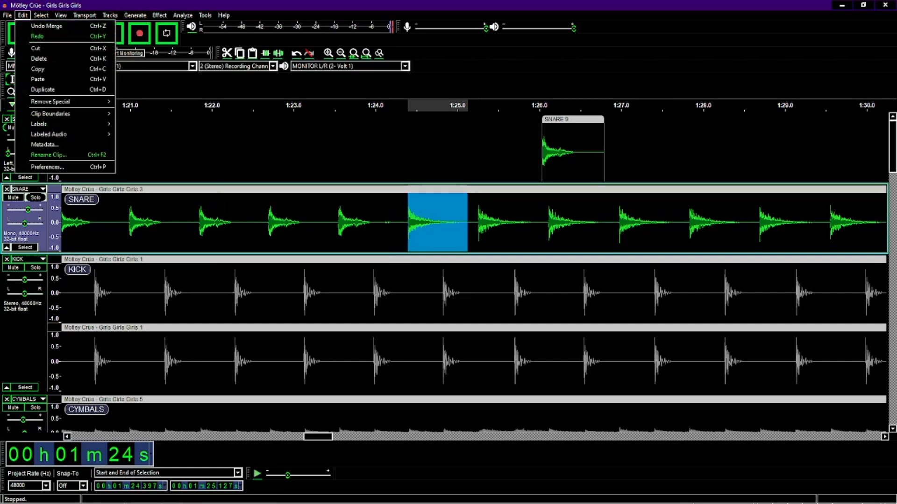
key("Right")
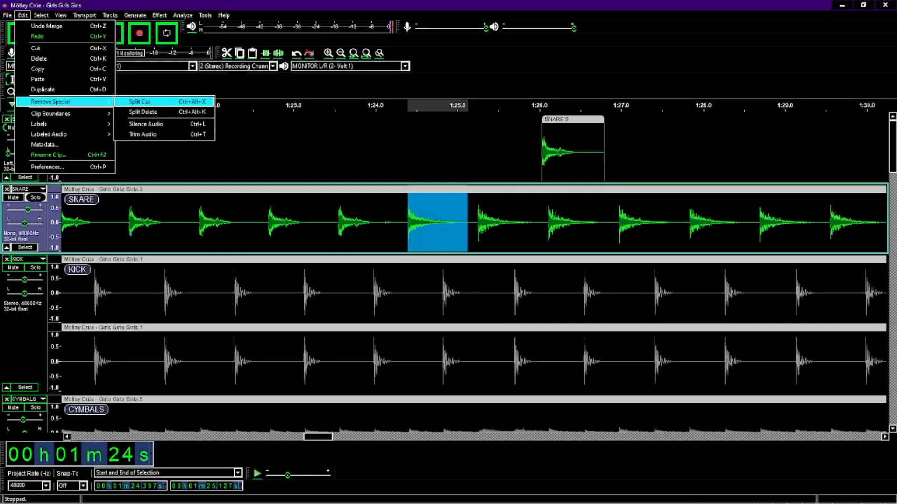
key("Return")
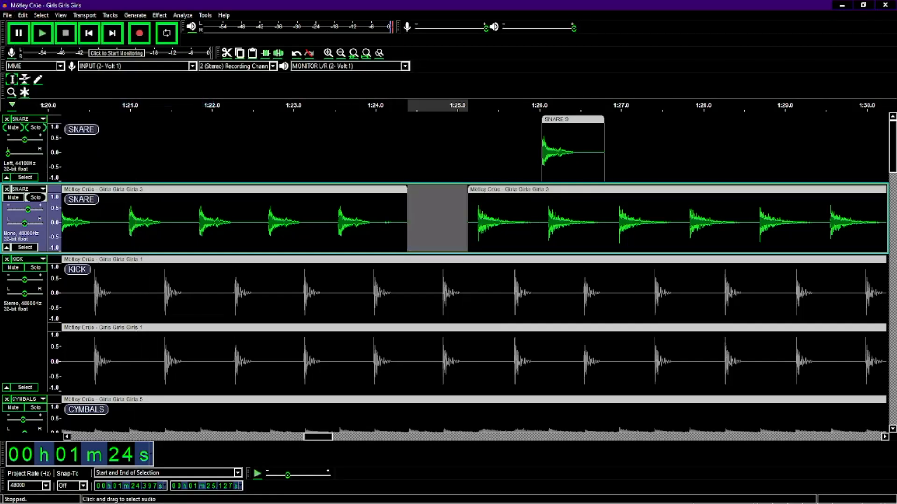
Step: Move the SNARE 9 clip on the first snare track to about 1:24.4, above the gap in the second snare track
left_click_drag(380, 223, 404, 222)
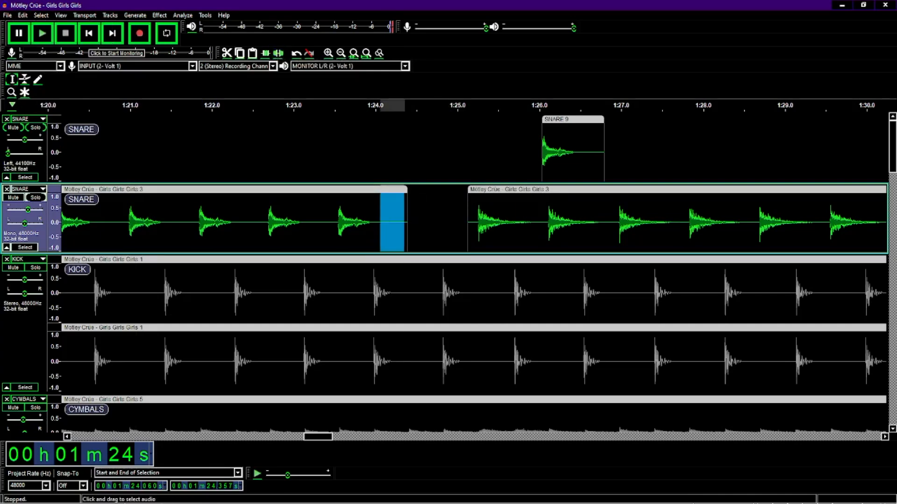
double_click(572, 119)
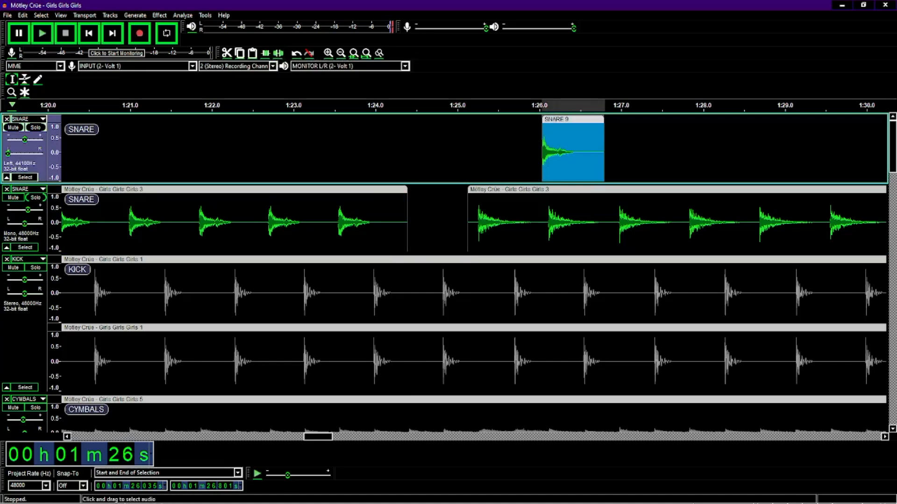
left_click(573, 140)
left_click_drag(572, 120, 441, 120)
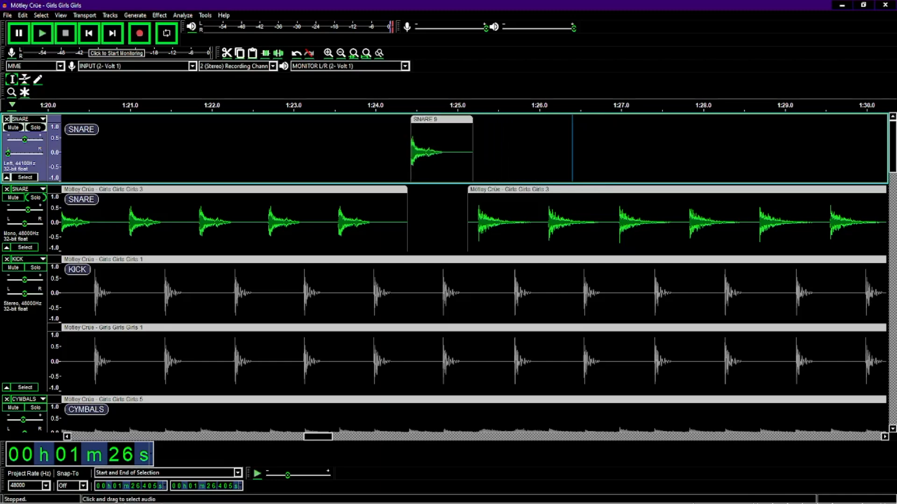
Step: Shift the SNARE 10 to SNARE 15 clips together earlier on the first snare track, with SNARE 10 starting at about 1:27.3
scroll(475, 278, "right", 6)
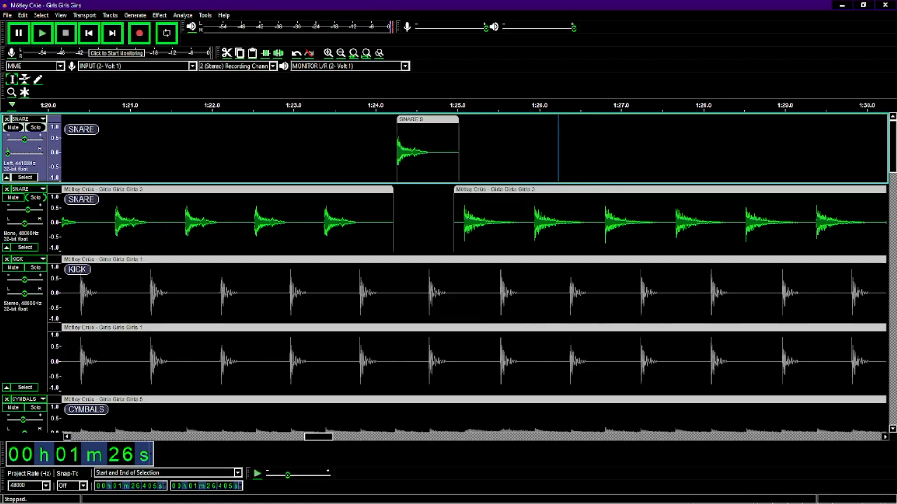
scroll(474, 276, "right", 8)
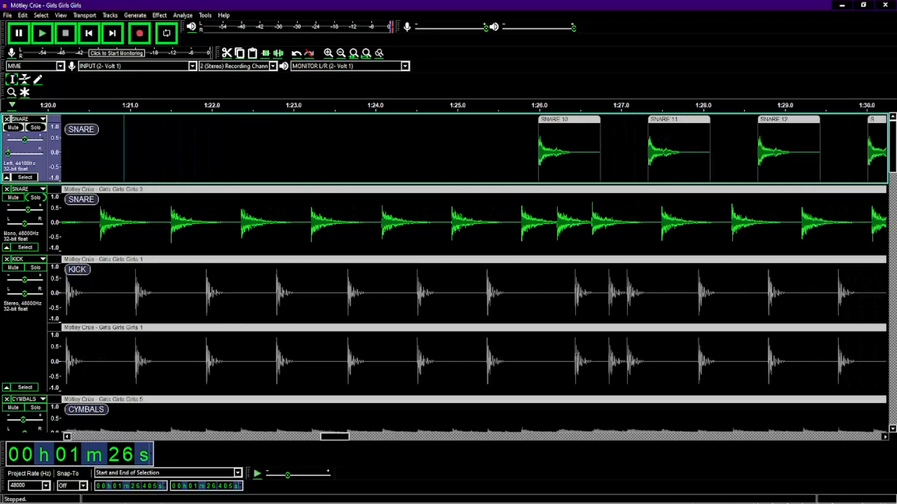
scroll(474, 275, "right", 17)
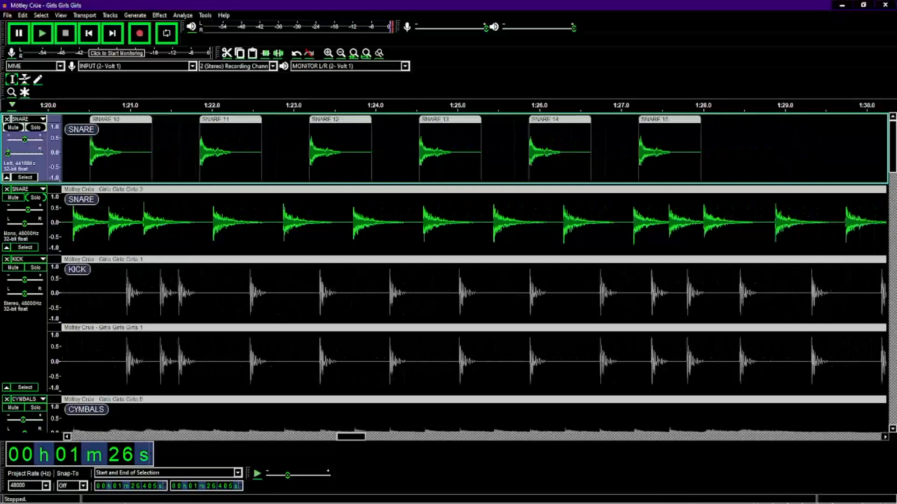
scroll(474, 275, "right", 1)
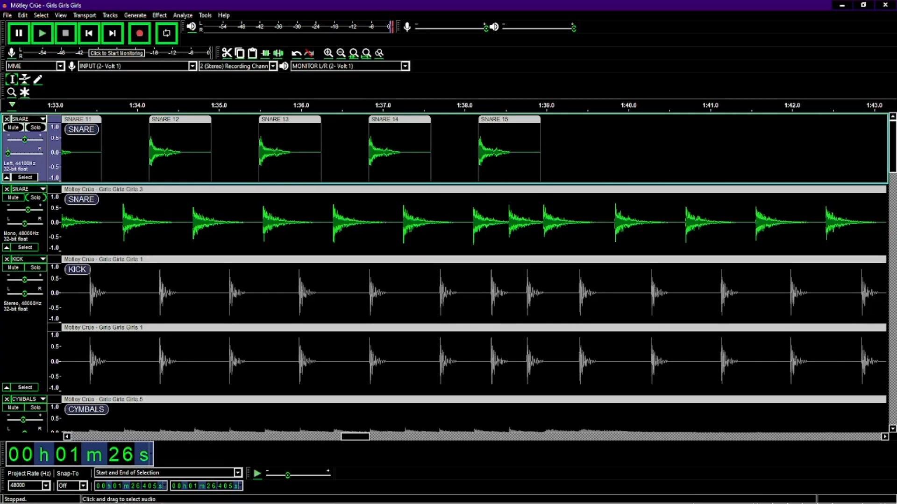
left_click_drag(556, 149, 132, 149)
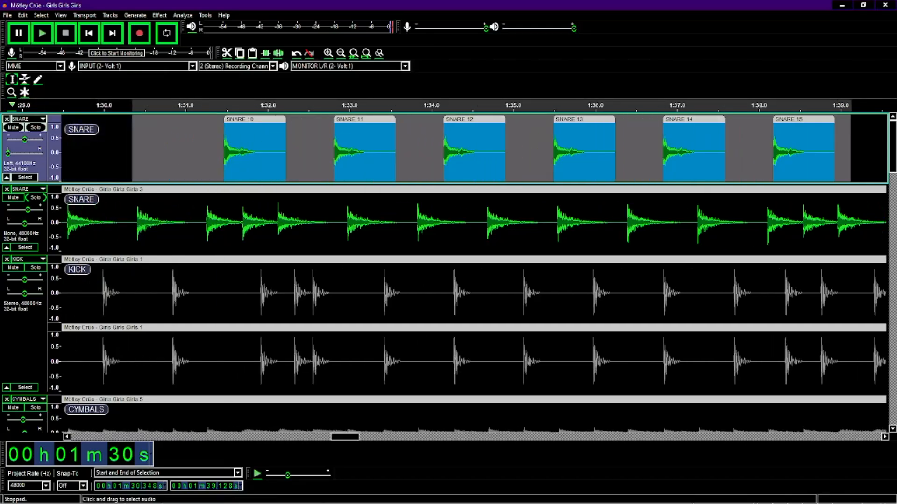
left_click_drag(804, 119, 527, 120)
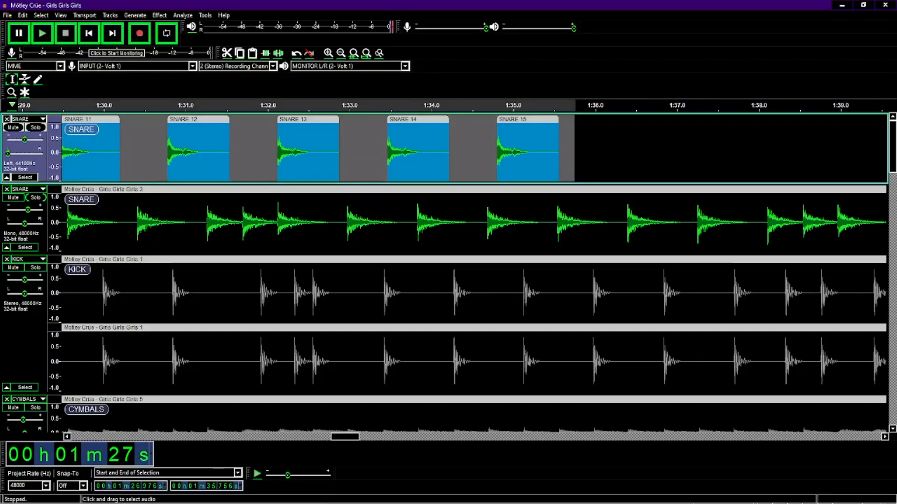
scroll(448, 271, "left", 6)
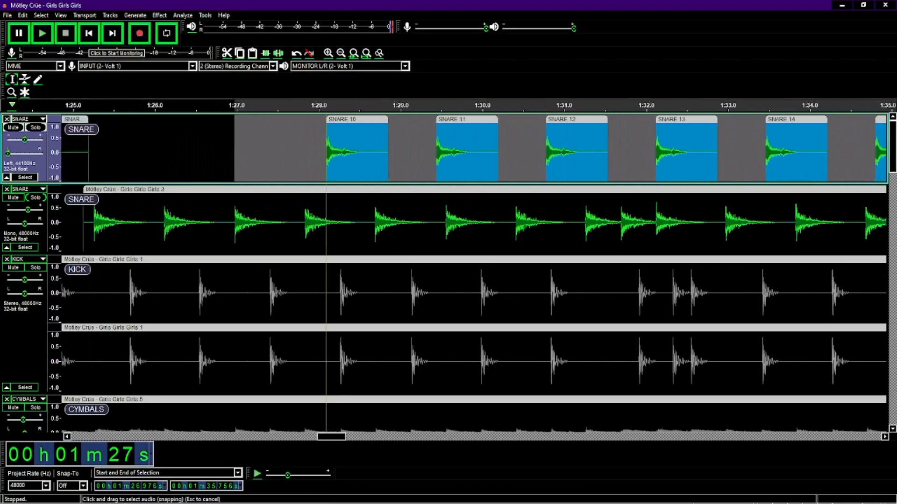
scroll(448, 271, "left", 1)
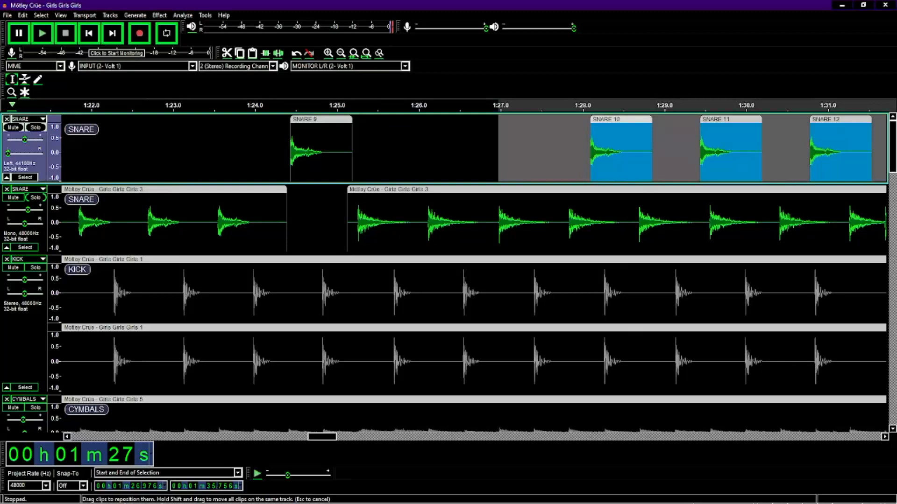
left_click_drag(621, 119, 555, 119)
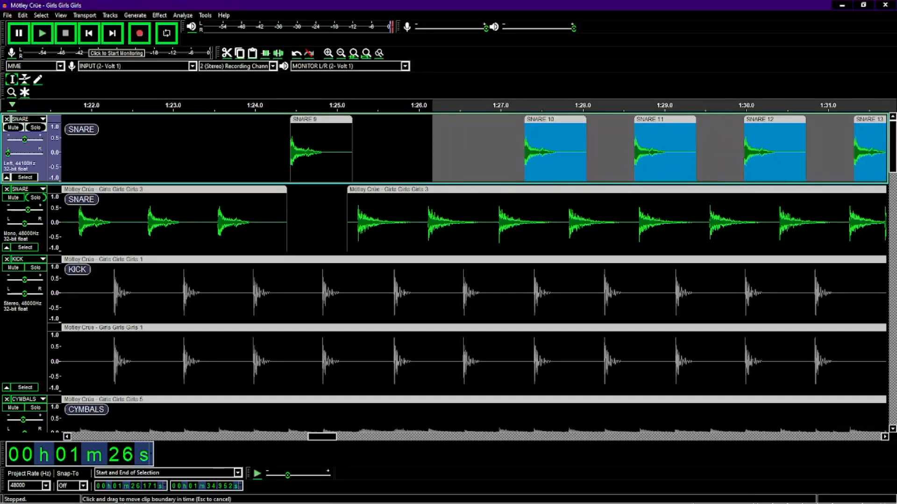
Step: Fill the gap at about 1:24.397 with the SNARE 9 clip, trimmed to fit, and merge it with the clips on both sides
left_click_drag(352, 149, 334, 150)
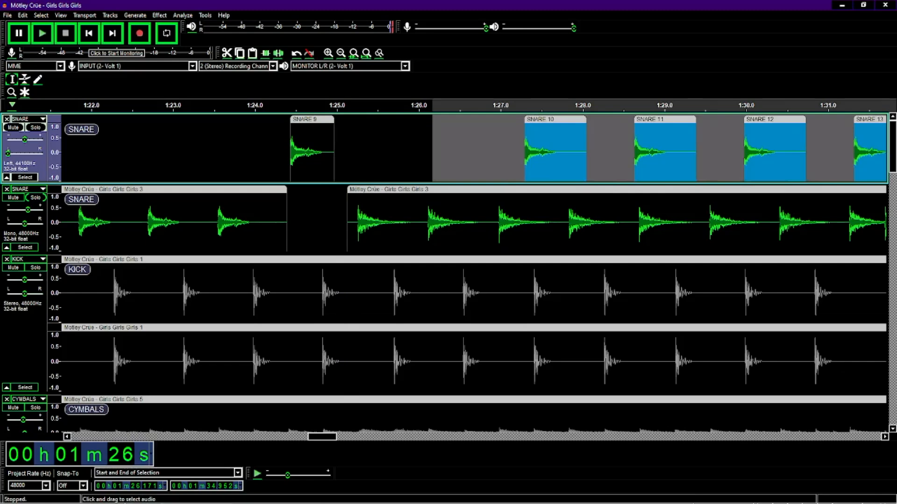
left_click_drag(311, 119, 309, 189)
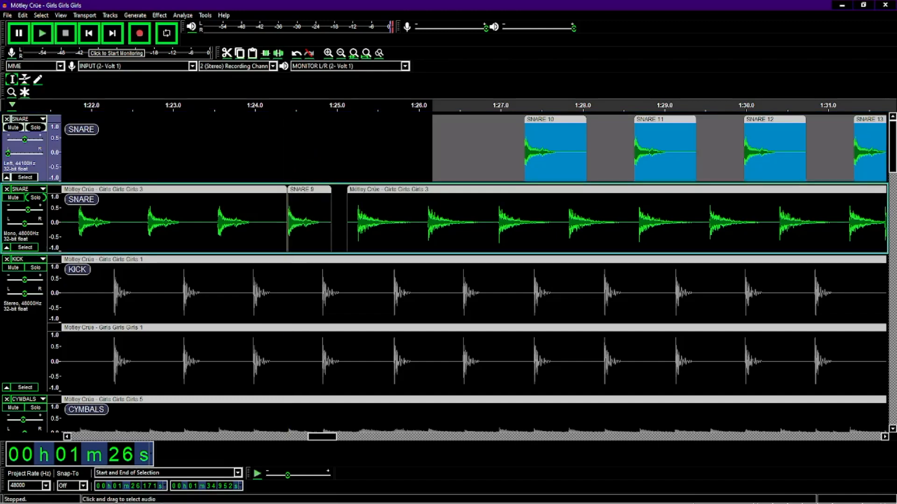
left_click(287, 222)
left_click_drag(331, 222, 347, 222)
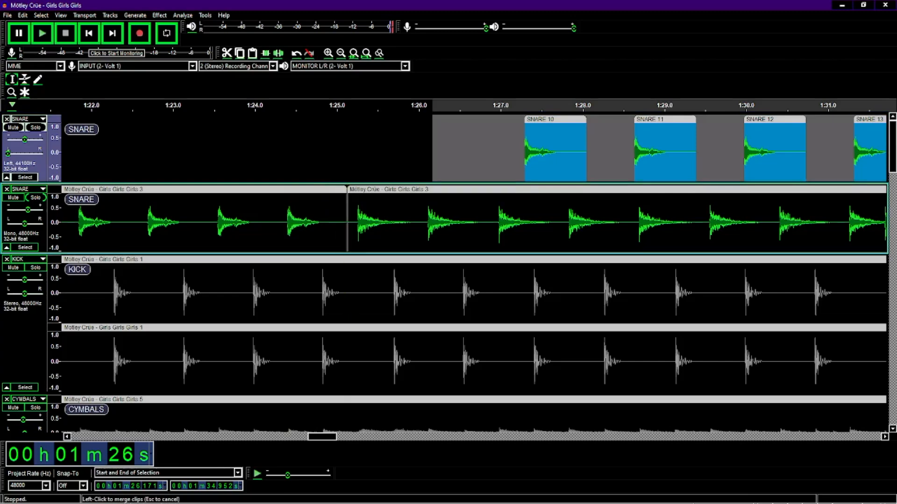
left_click(347, 222)
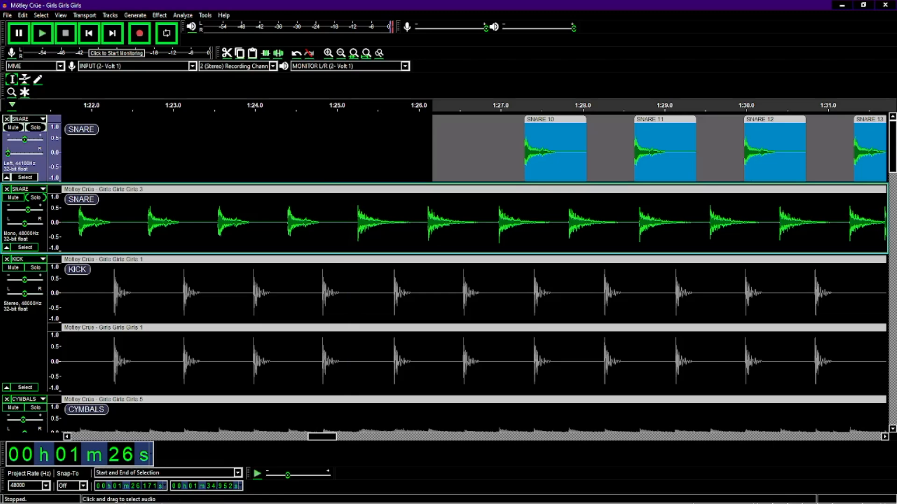
Step: Split-cut the next original snare hit on the second snare track from about 1:25.253 to 1:25.954
left_click_drag(358, 222, 414, 222)
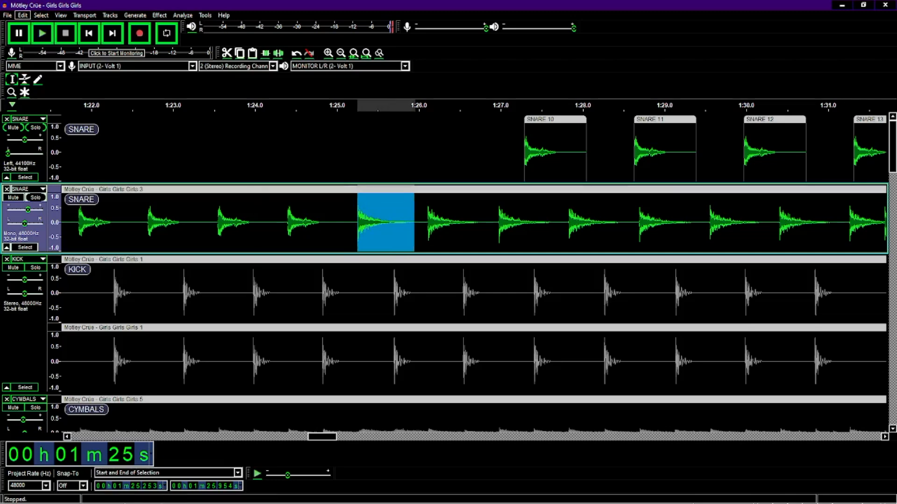
left_click(23, 15)
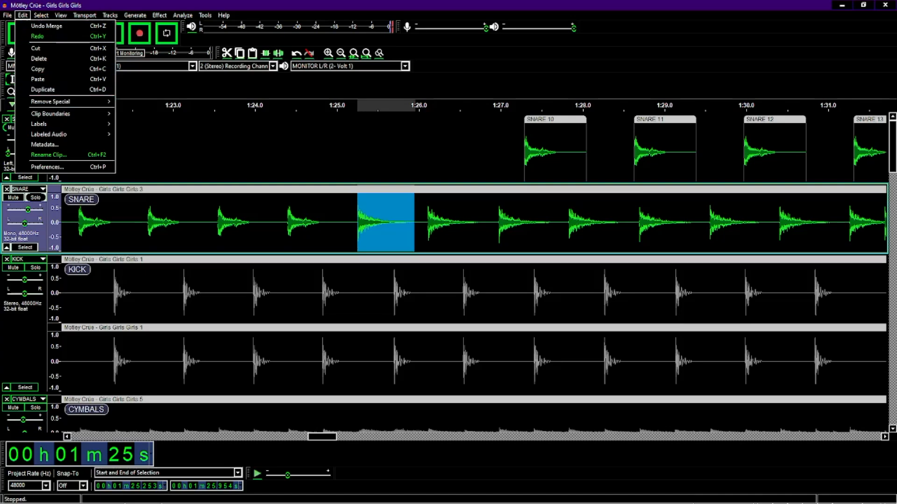
mouse_move(66, 102)
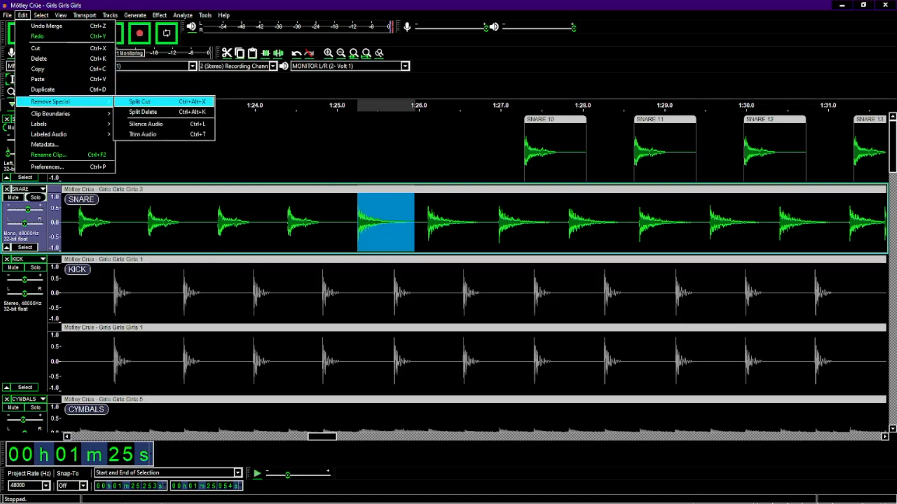
left_click(140, 101)
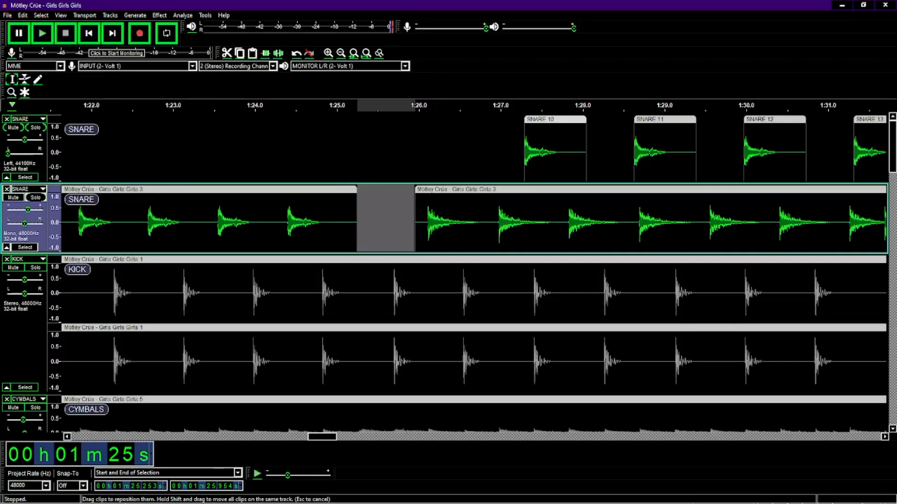
Step: Fill the gap at about 1:25.253 with the SNARE 10 clip, trimmed to fit, and merge it with the clips on both sides
left_click_drag(551, 120, 384, 119)
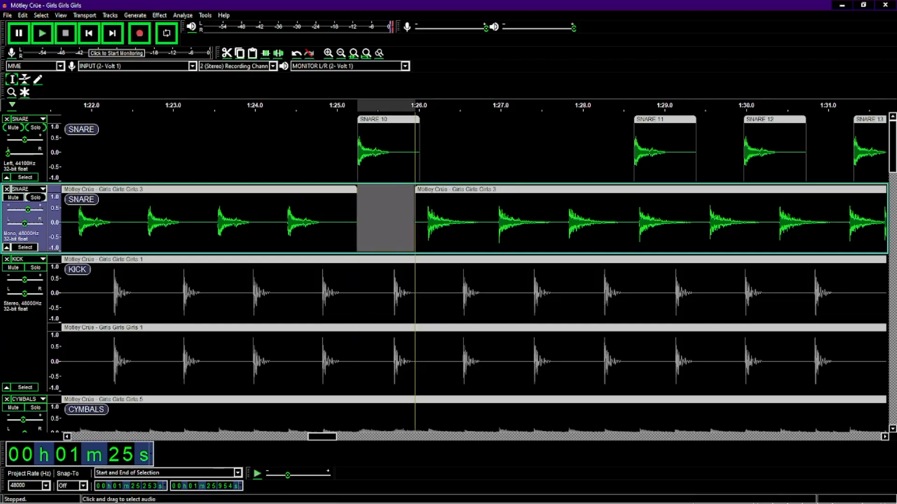
left_click_drag(420, 145, 412, 144)
left_click_drag(384, 119, 383, 189)
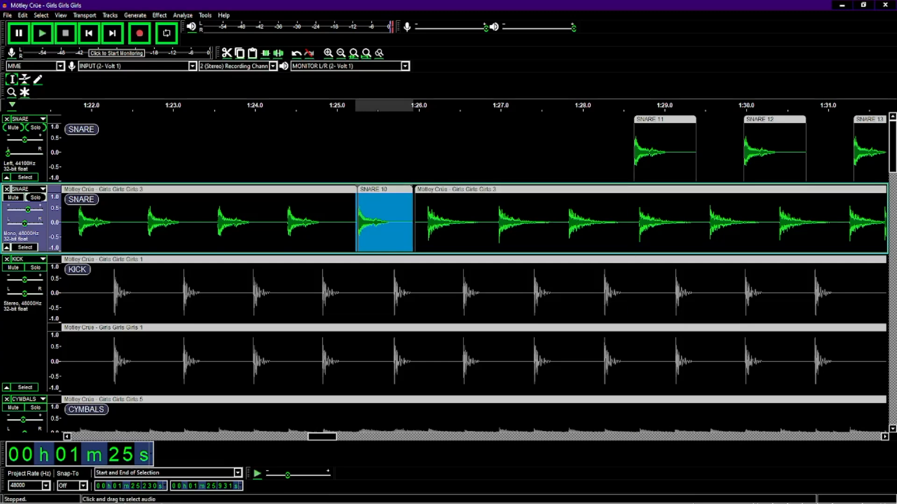
left_click(356, 220)
left_click_drag(415, 221, 413, 222)
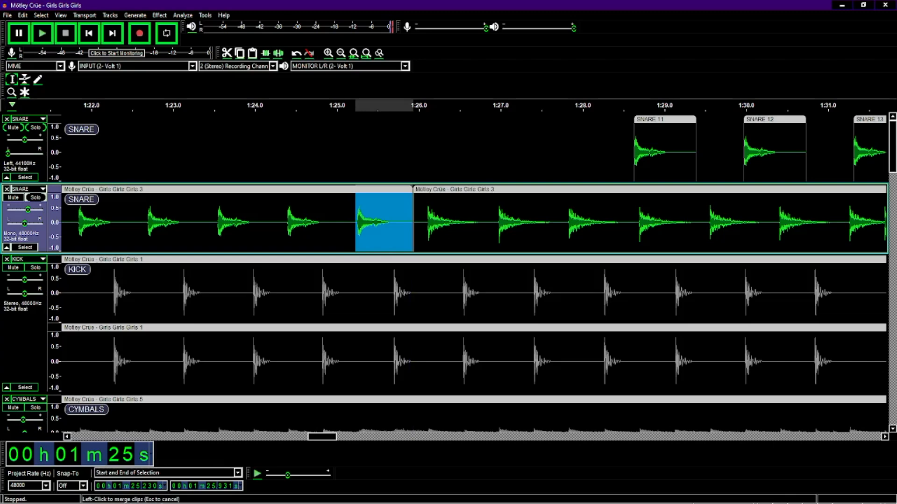
left_click(413, 221)
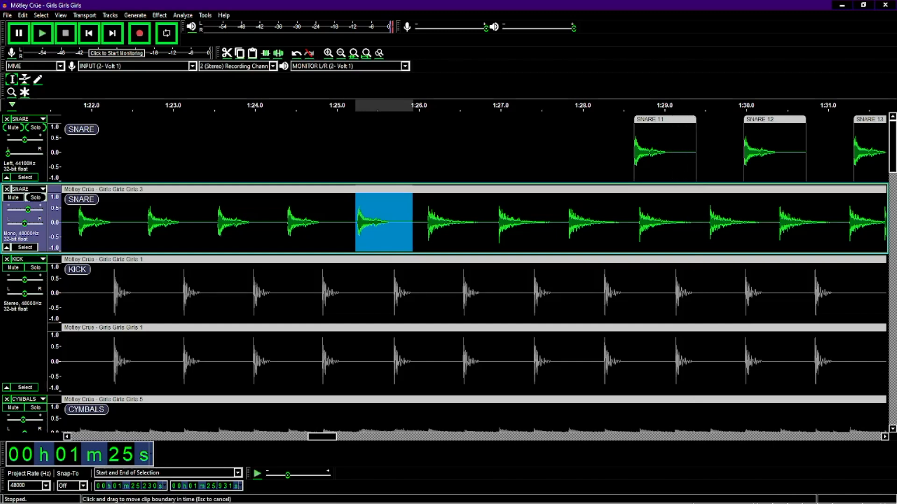
Step: Trim the end of the SNARE 11 clip to about 1:29.1 and move the SNARE 12 clip to about 1:29.7
left_click_drag(695, 154, 664, 154)
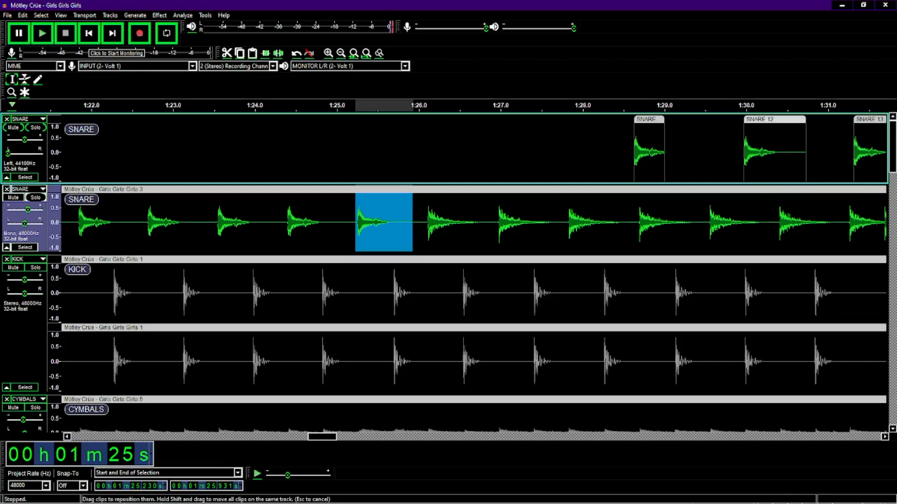
left_click_drag(774, 119, 707, 119)
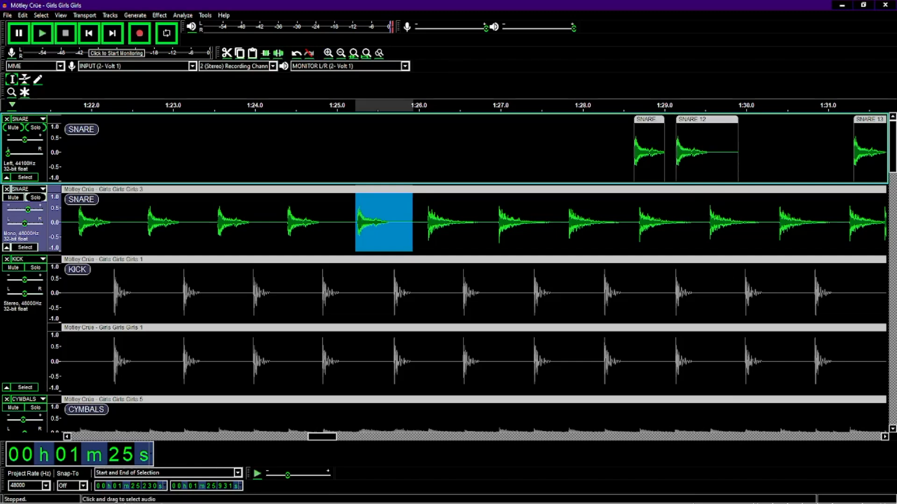
left_click_drag(701, 120, 745, 119)
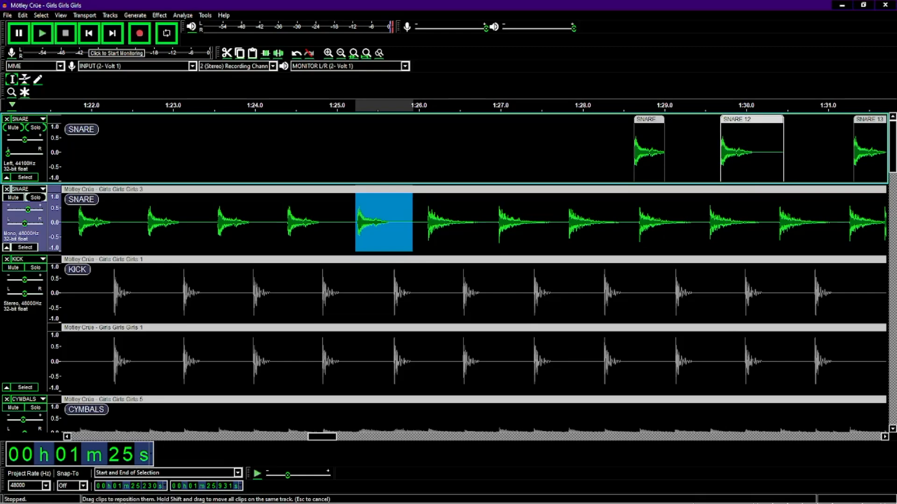
mouse_move(664, 151)
left_mouse_down()
mouse_move(694, 152)
mouse_move(675, 152)
left_mouse_up()
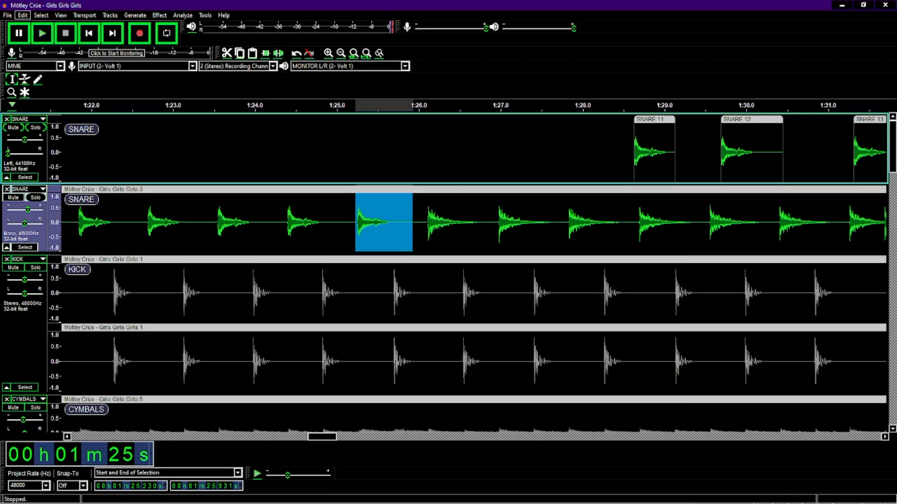
Step: Examine the Export Multiple options and the GIRLS GIRLS GIRLS folder inside AUDACITY TRANSFERS as a save location, and close without exporting
left_click(8, 15)
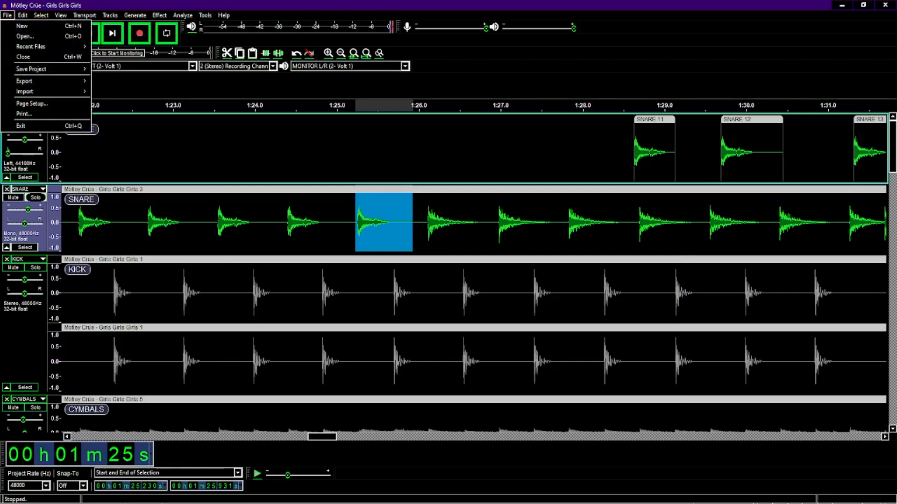
mouse_move(28, 81)
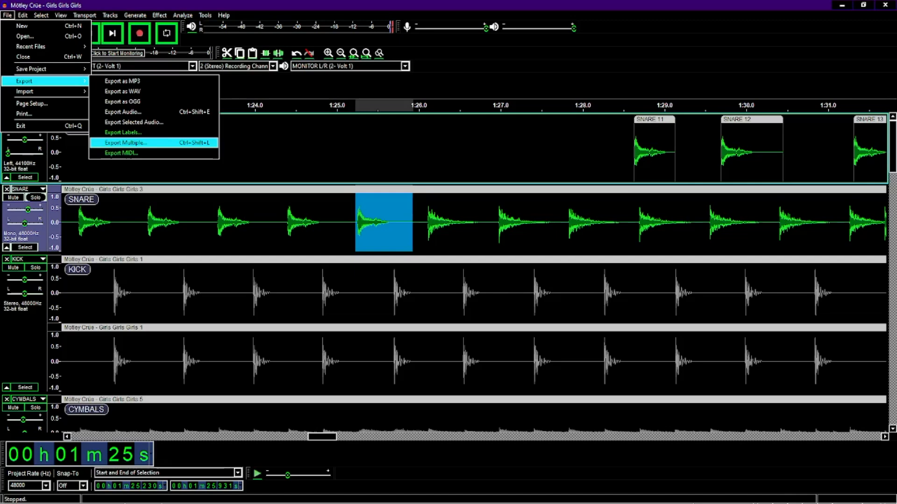
left_click(126, 142)
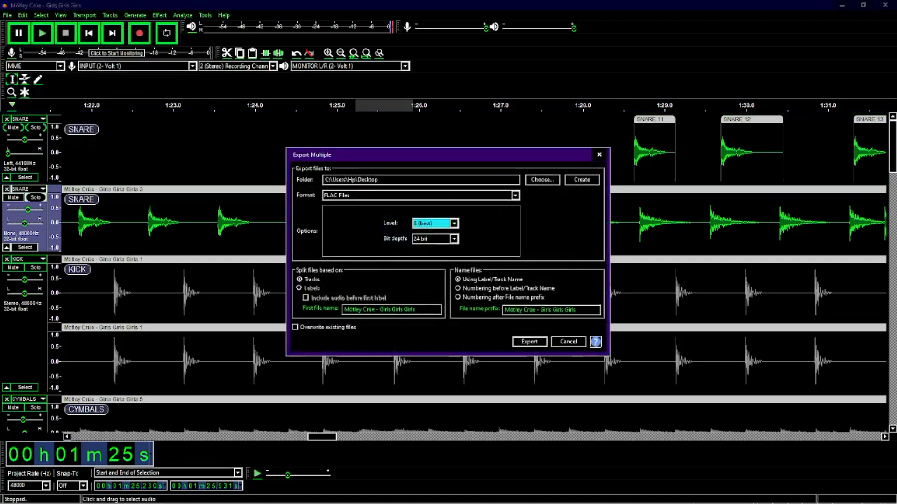
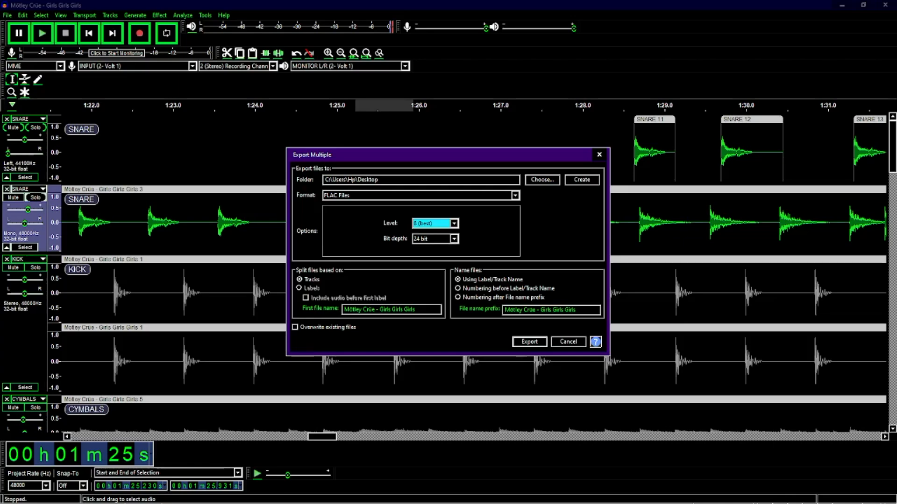
left_click(542, 180)
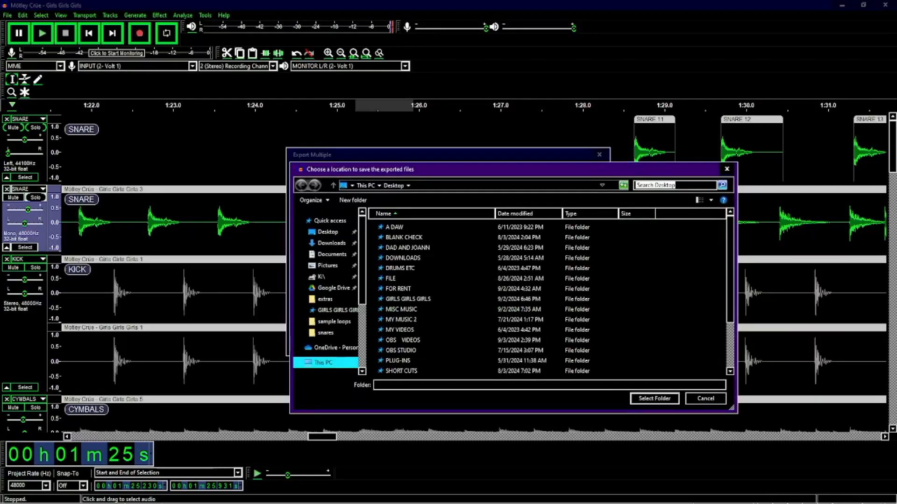
scroll(467, 290, "down", 2)
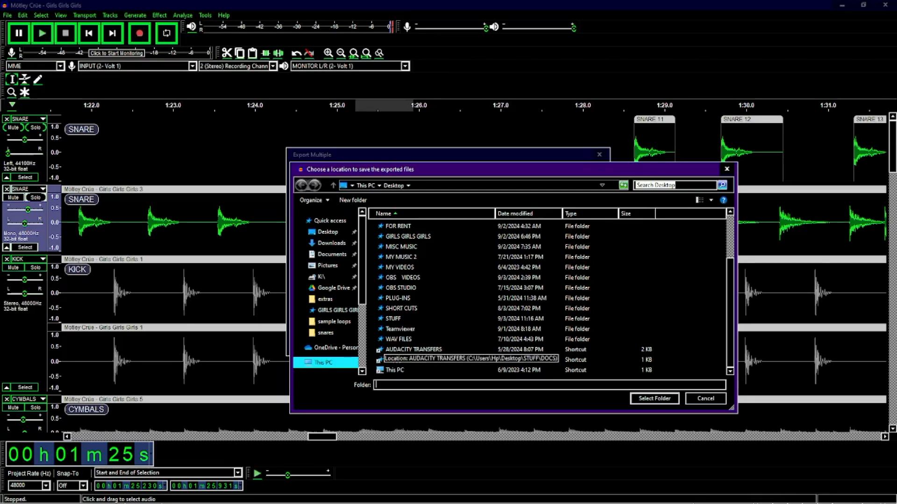
double_click(414, 349)
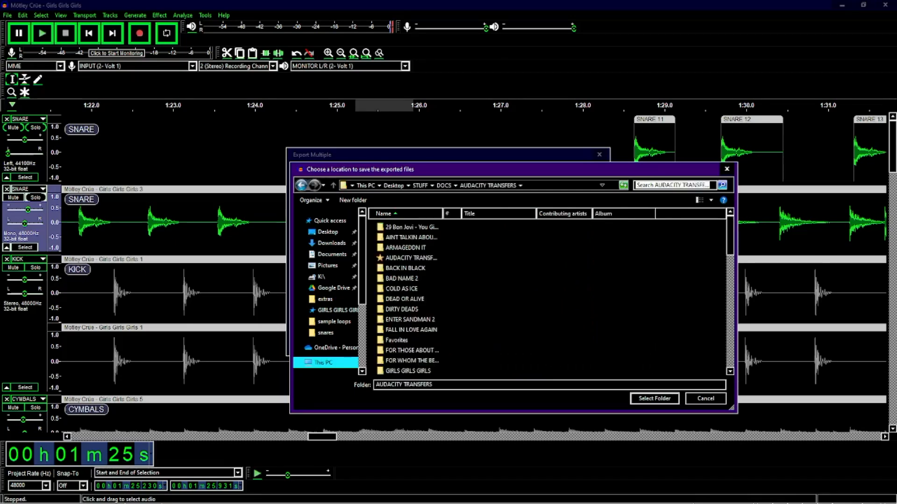
scroll(546, 294, "down", 3)
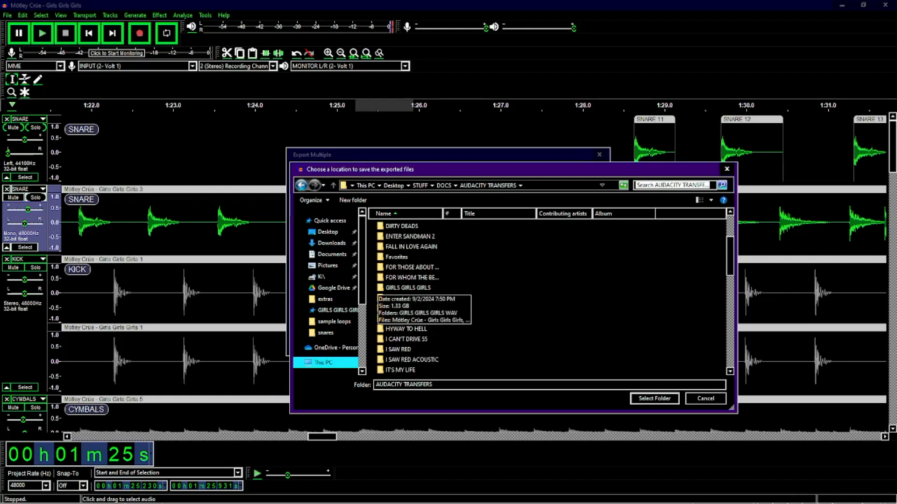
double_click(407, 288)
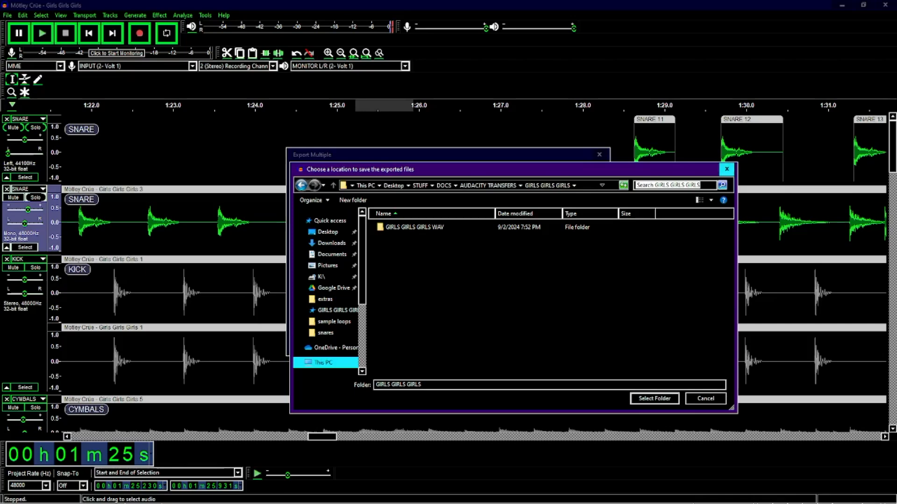
left_click(726, 169)
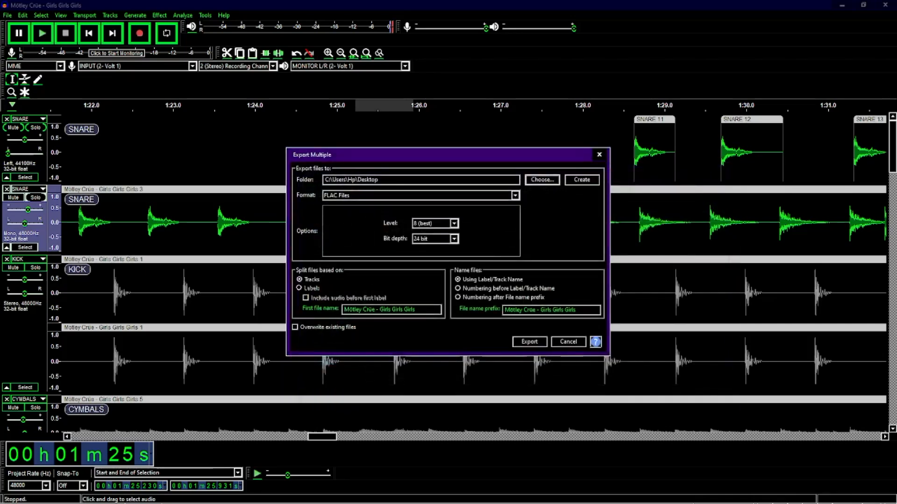
left_click(568, 341)
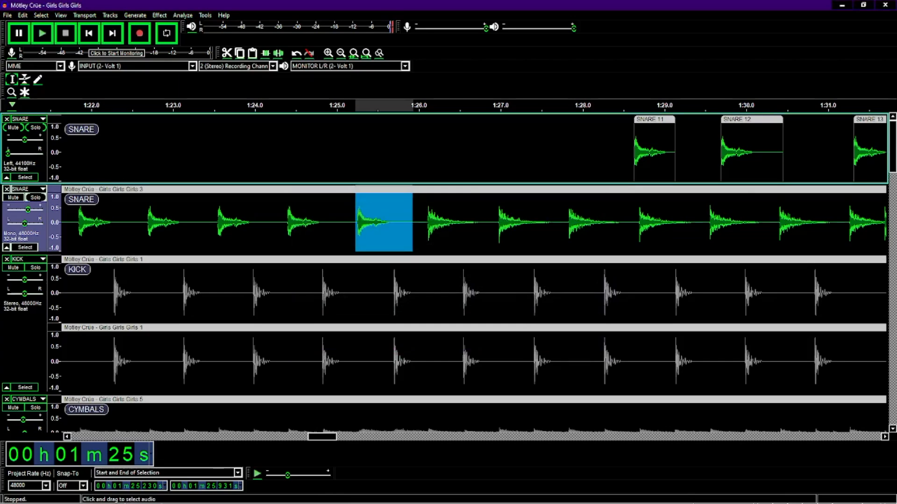
Step: Split-cut the next original snare hit on the second snare track from about 1:26.108 to 1:26.770
left_click_drag(426, 220, 483, 220)
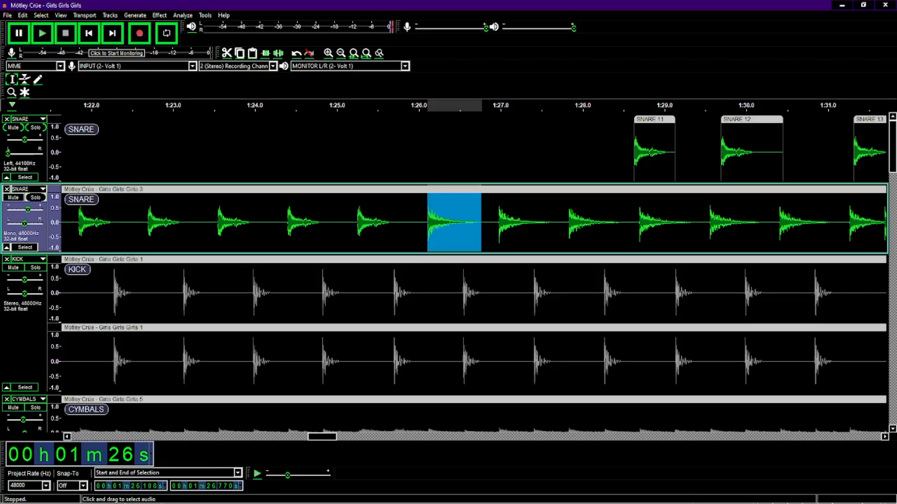
left_click(22, 15)
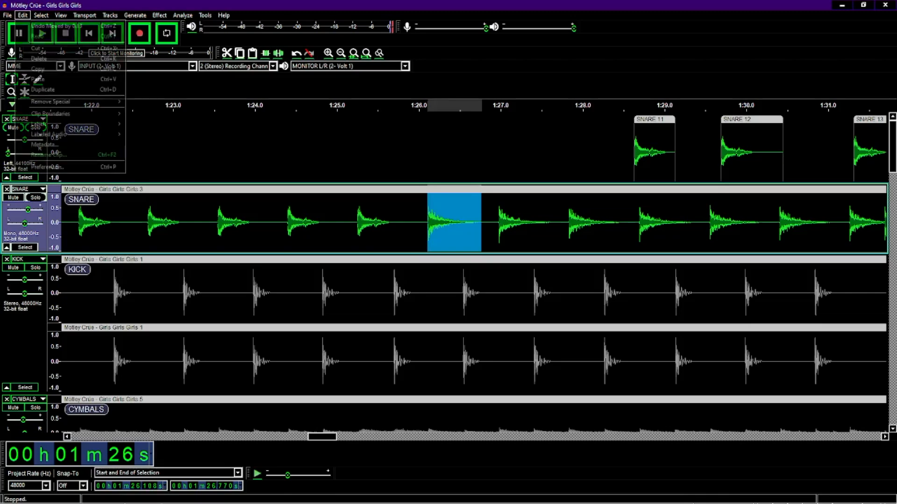
mouse_move(70, 101)
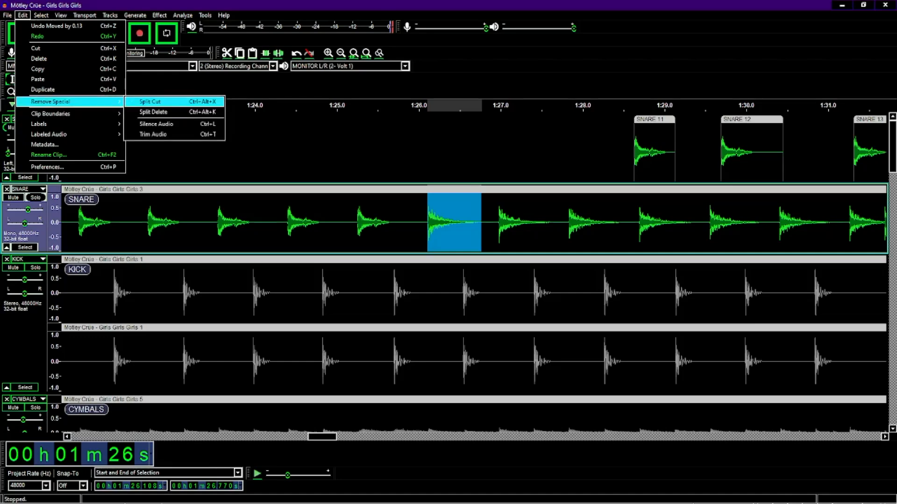
left_click(150, 101)
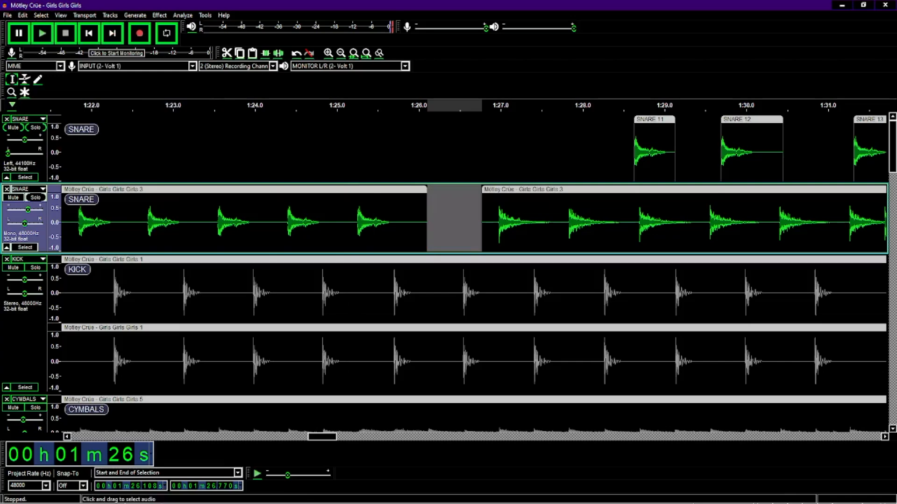
Step: Fill the gap at about 1:26.108 with the SNARE 11 clip, extended to fit, and merge it with the clips on both sides
left_click_drag(653, 119, 447, 189)
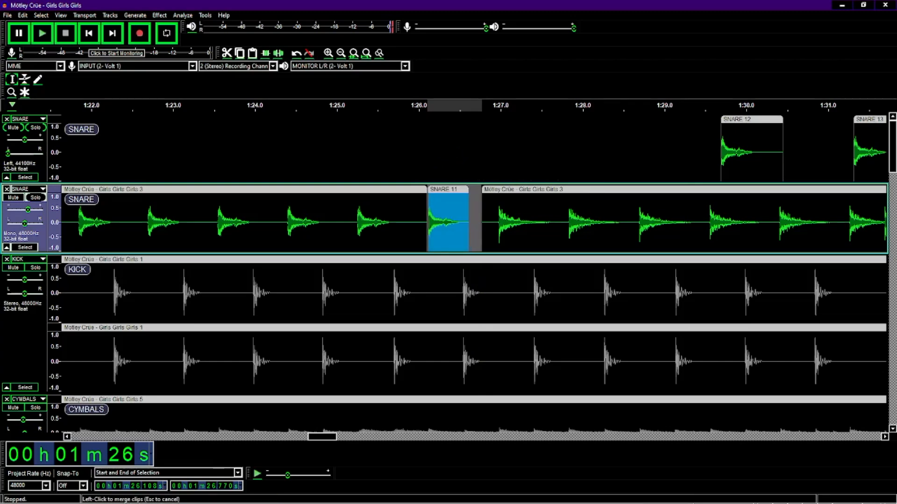
left_click(428, 219)
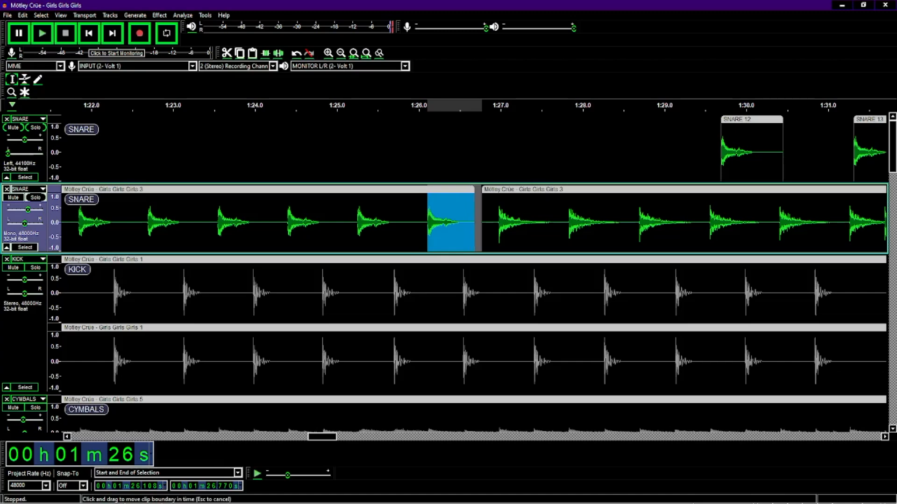
left_click_drag(474, 207, 481, 207)
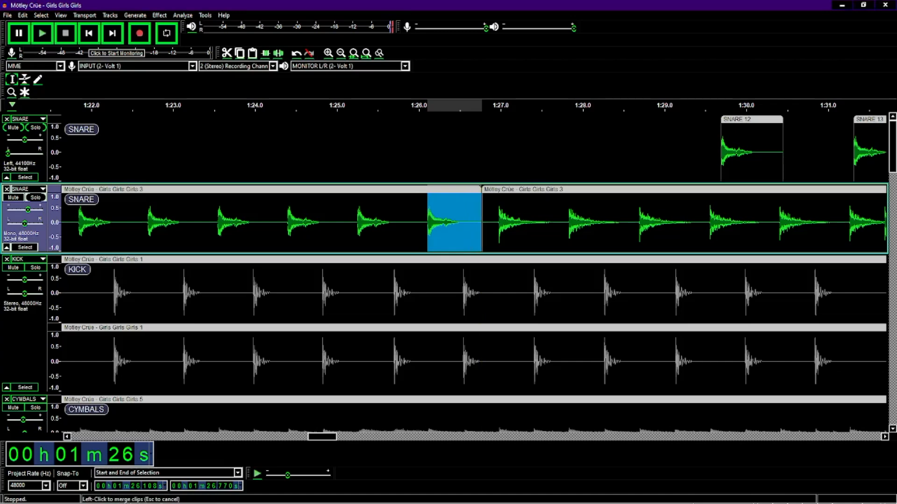
left_click(482, 220)
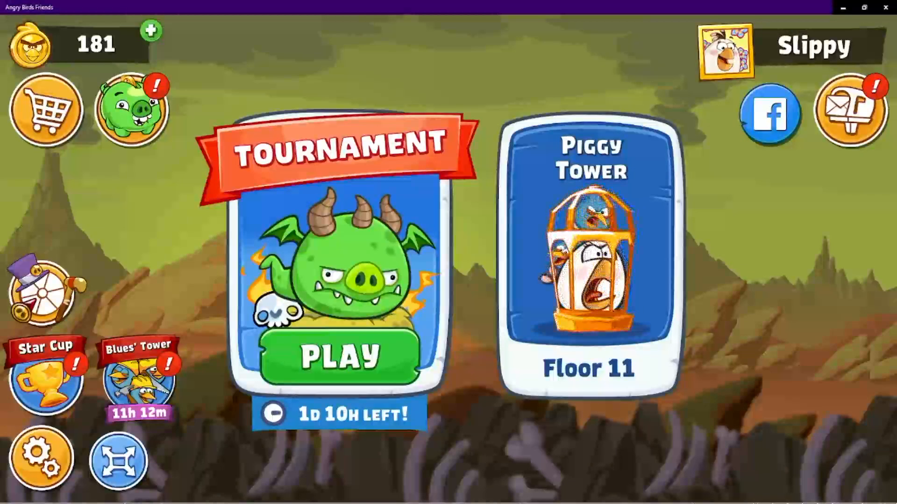
left_click(46, 383)
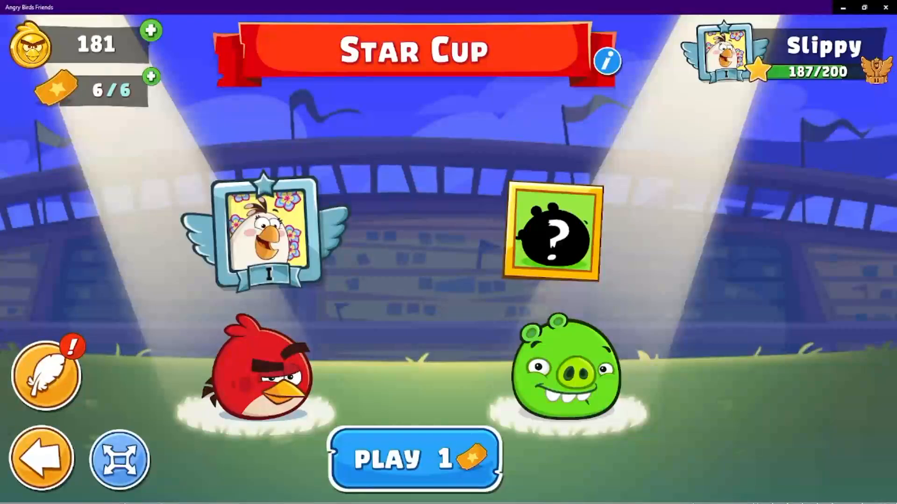
left_click(414, 459)
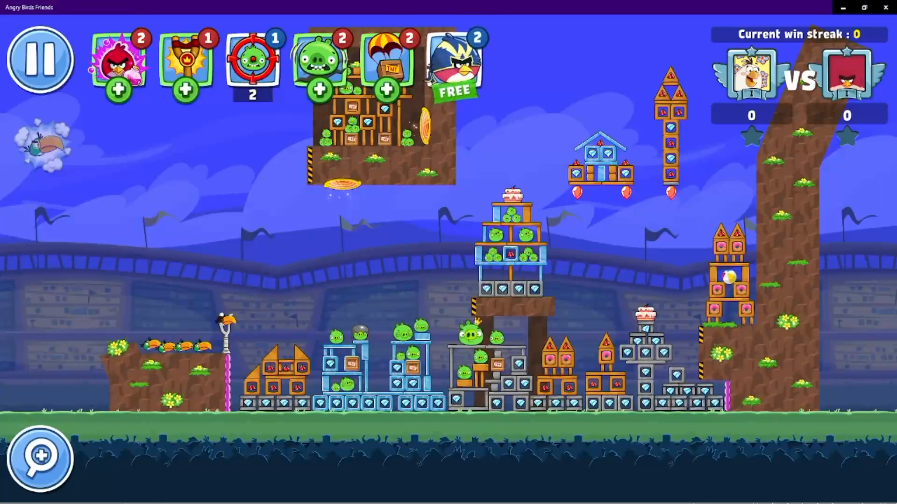
left_click(253, 61)
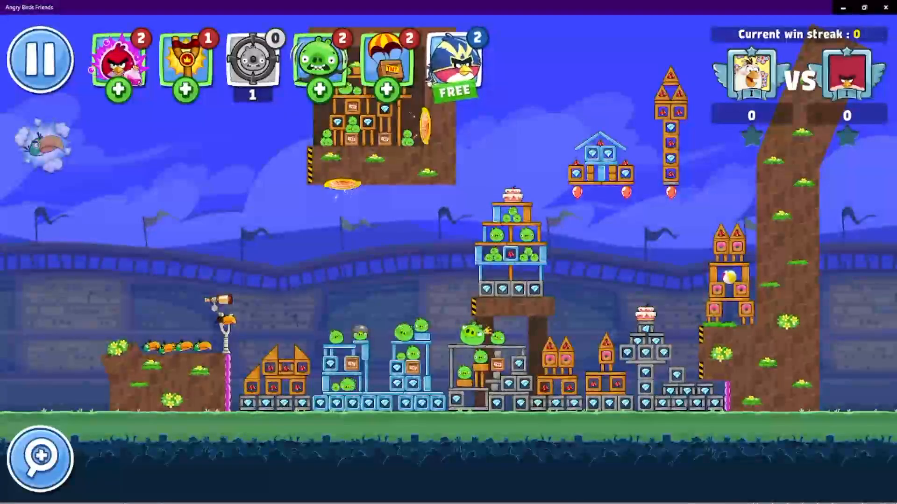
left_click_drag(211, 306, 203, 315)
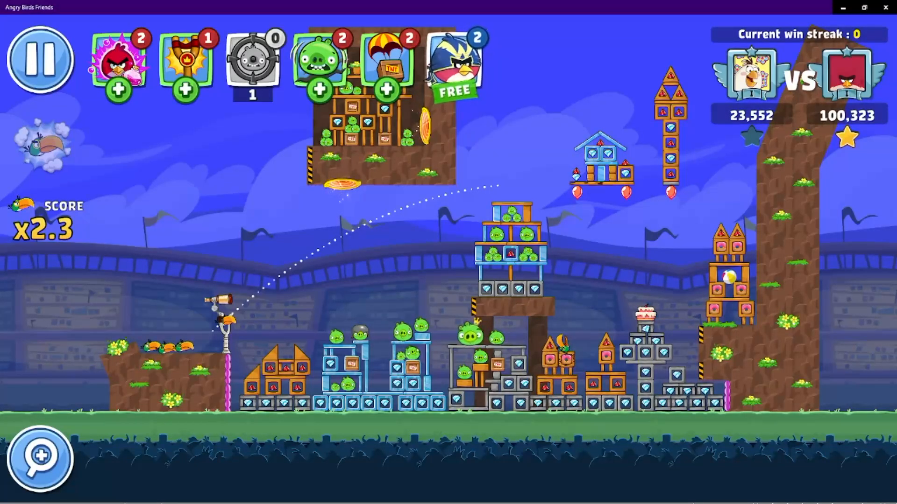
left_click_drag(228, 321, 212, 339)
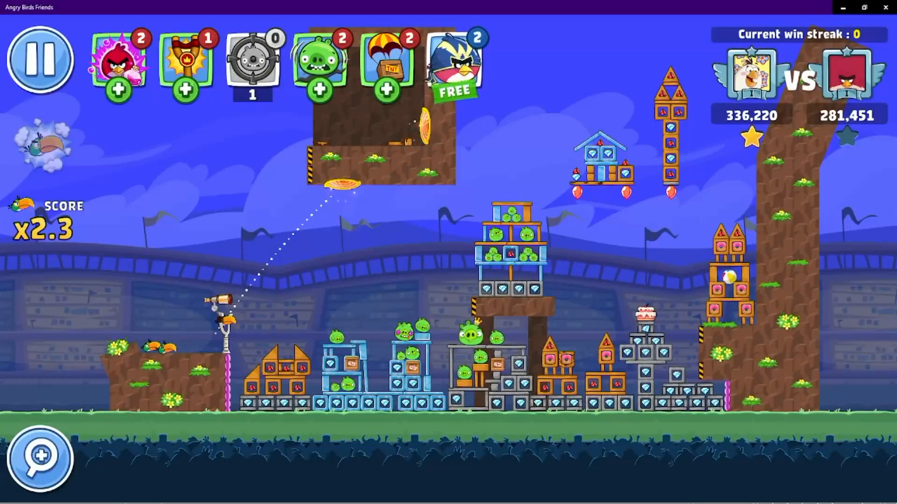
left_click_drag(216, 307, 206, 315)
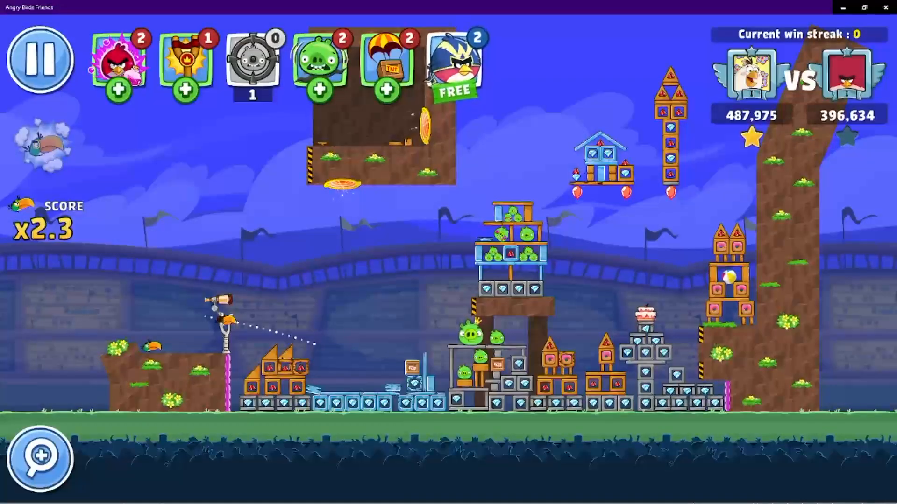
left_click_drag(228, 321, 208, 330)
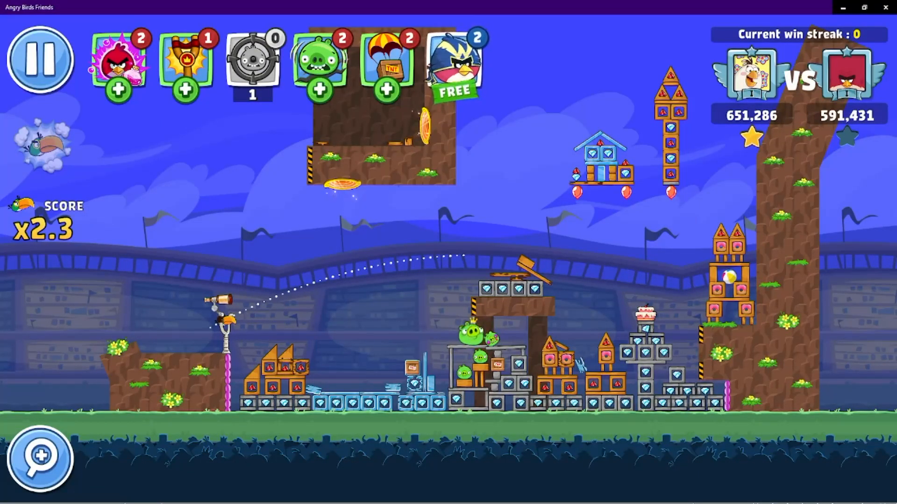
left_click_drag(227, 320, 208, 316)
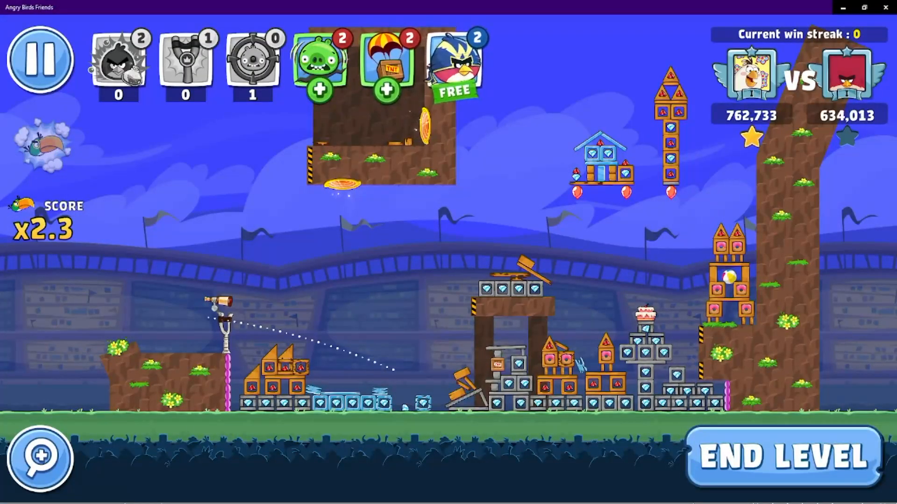
left_click(455, 61)
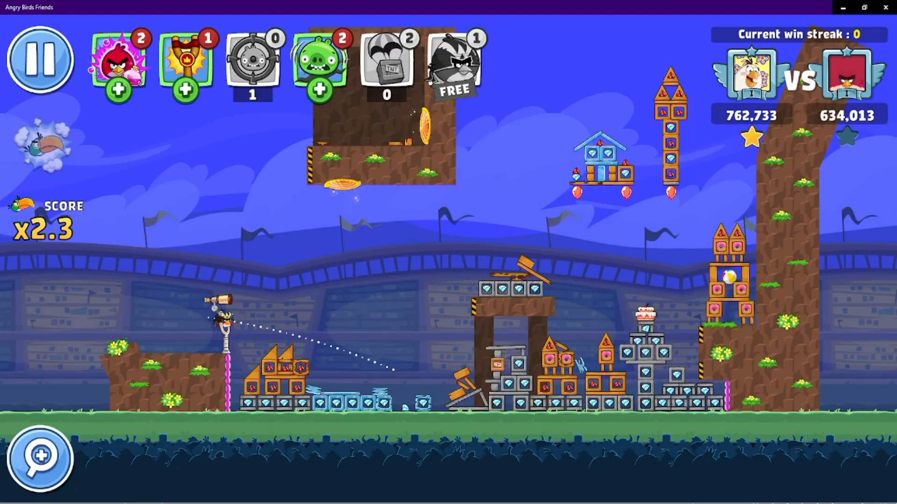
mouse_move(223, 320)
left_mouse_down()
mouse_move(206, 313)
mouse_move(205, 321)
left_mouse_up()
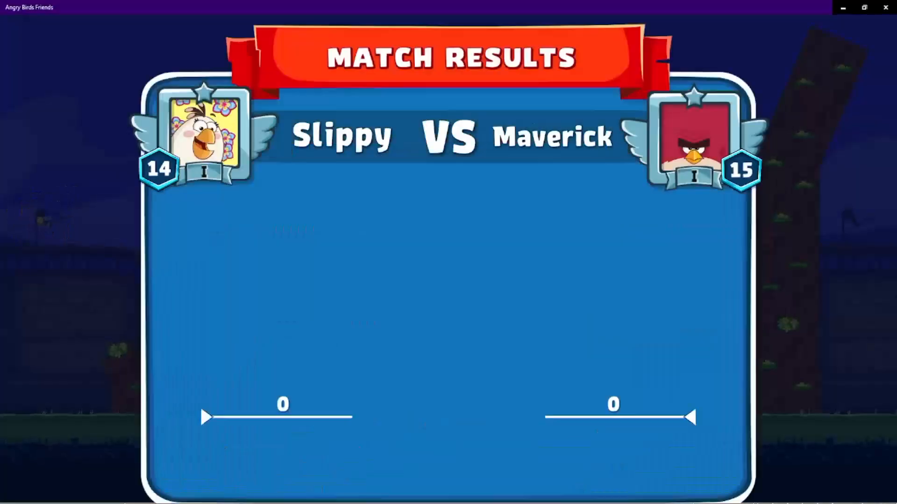
left_click(448, 446)
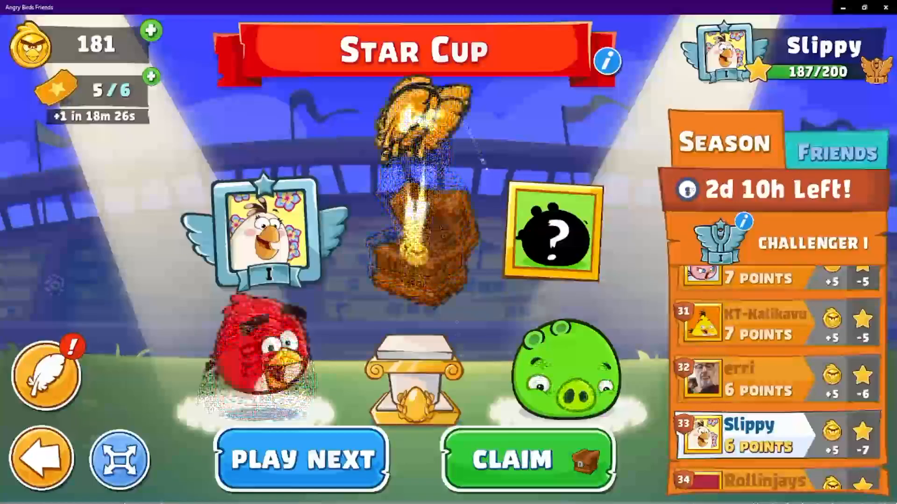
left_click(528, 460)
left_click(603, 435)
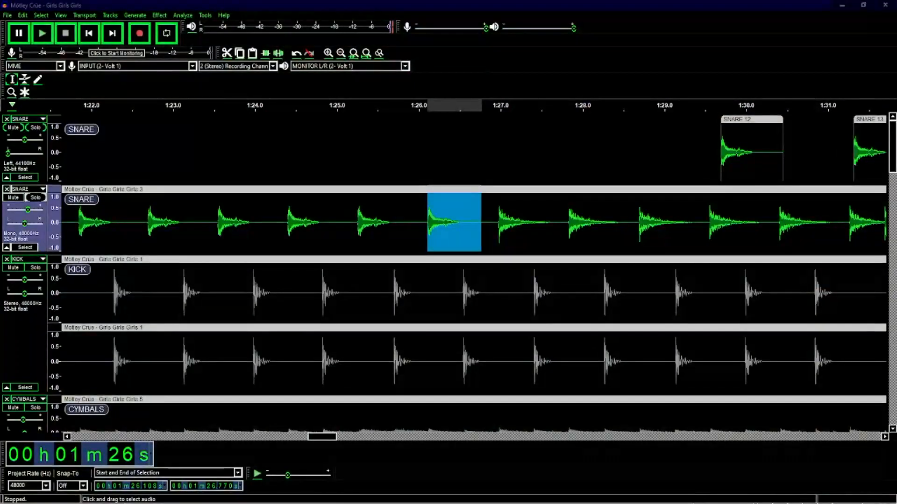
Step: Split-cut the next original snare hit on the second snare track from about 1:26.964 to 1:27.683
left_click(498, 222)
left_click_drag(502, 223, 548, 222)
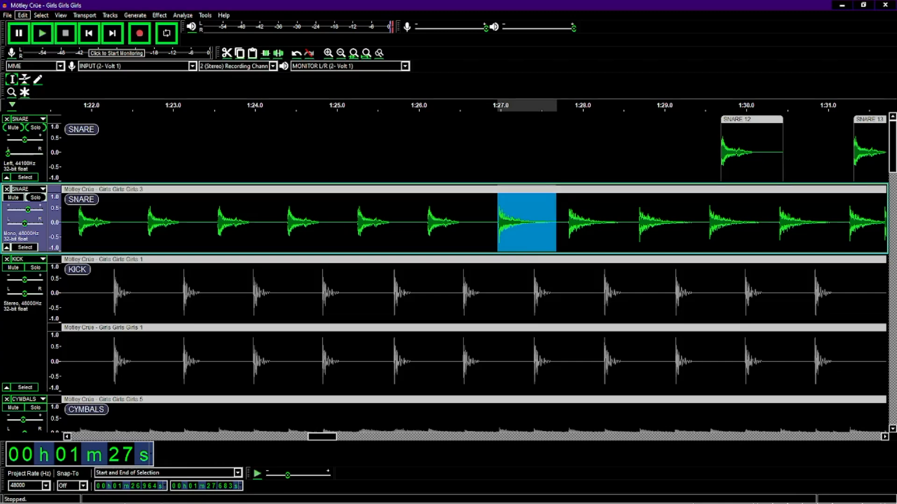
left_click(23, 15)
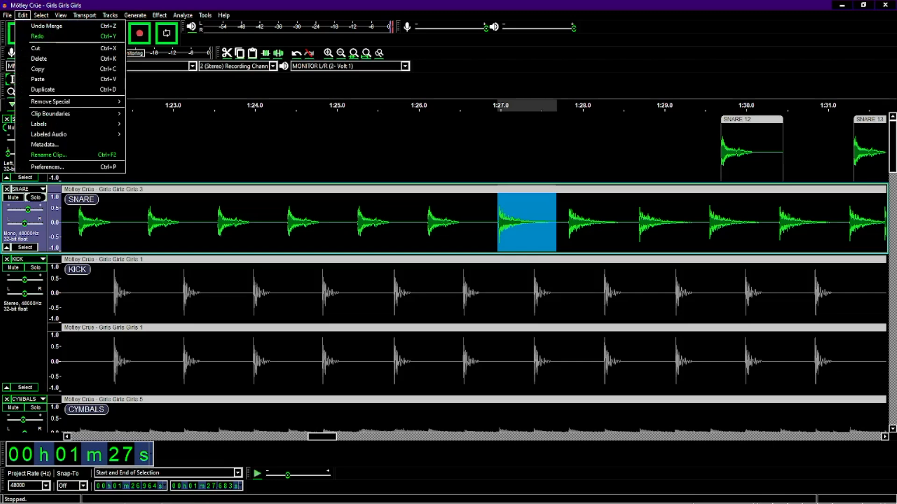
key("Down")
key("Down")
key("Down")
key("Down")
key("Down")
key("Down")
key("Down")
key("Right")
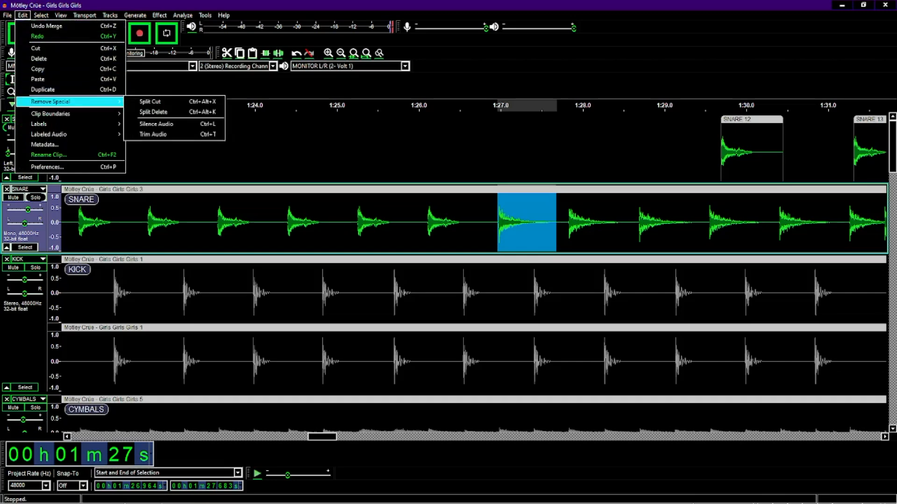
key("Down")
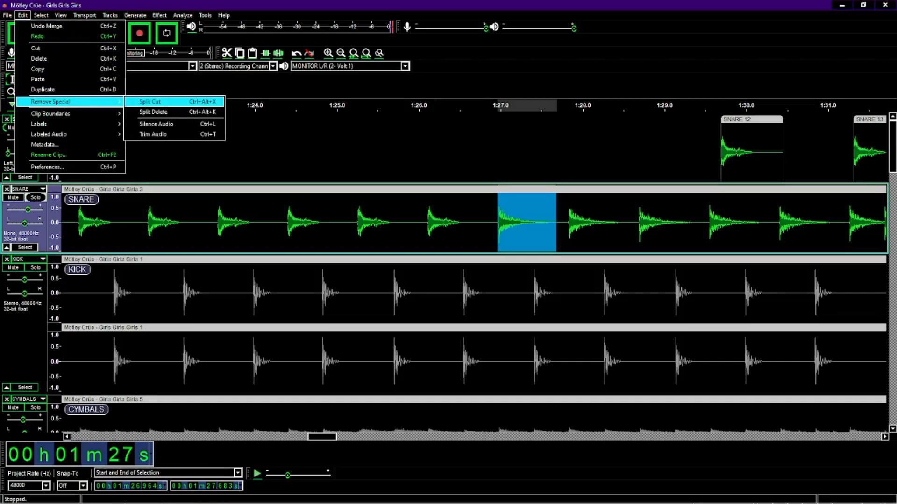
key("Return")
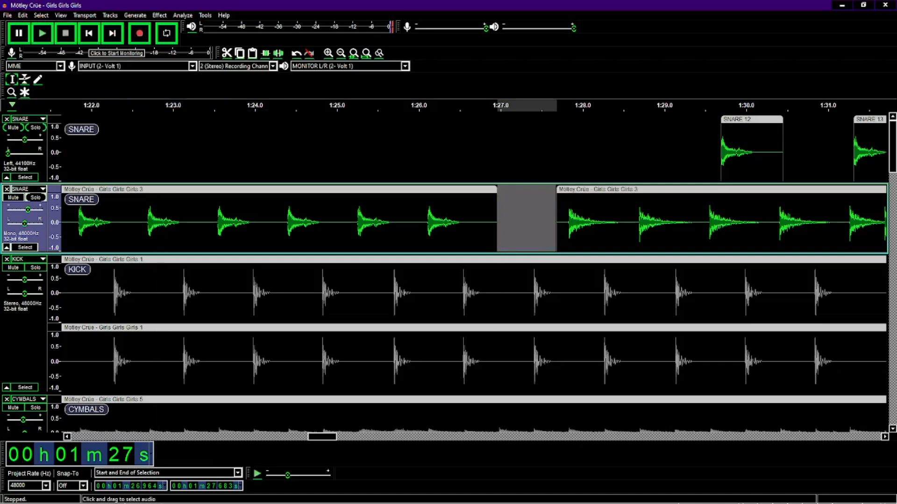
Step: Fill the gap at about 1:26.964 with the SNARE 12 clip, fitted to its length, and merge it with the clips on both sides
left_click_drag(747, 119, 524, 119)
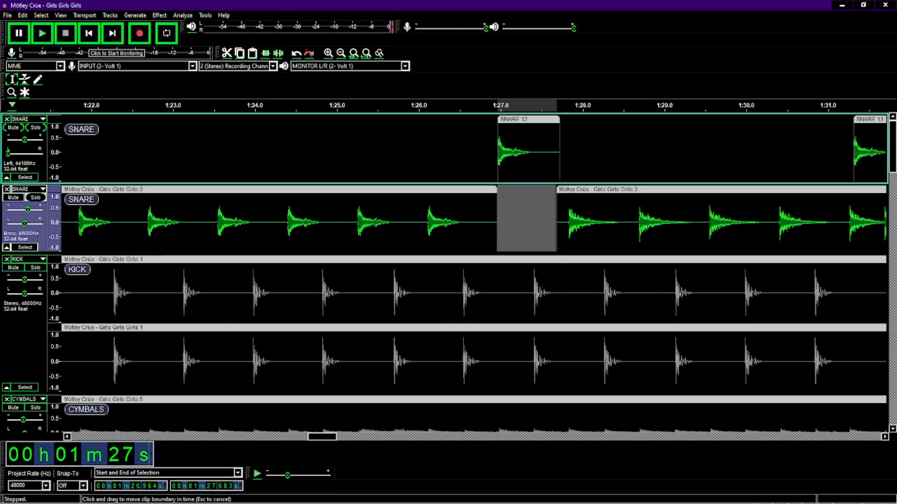
left_click_drag(559, 149, 553, 149)
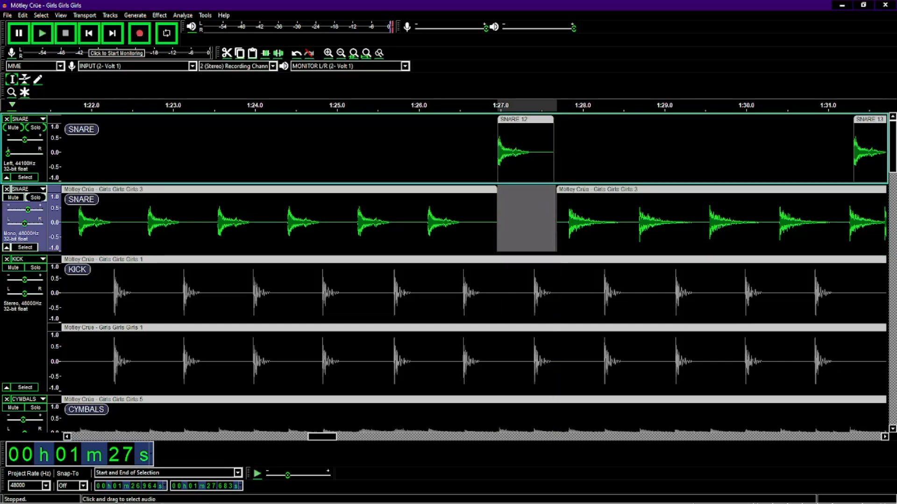
left_click_drag(525, 120, 524, 189)
left_click_drag(528, 190, 526, 189)
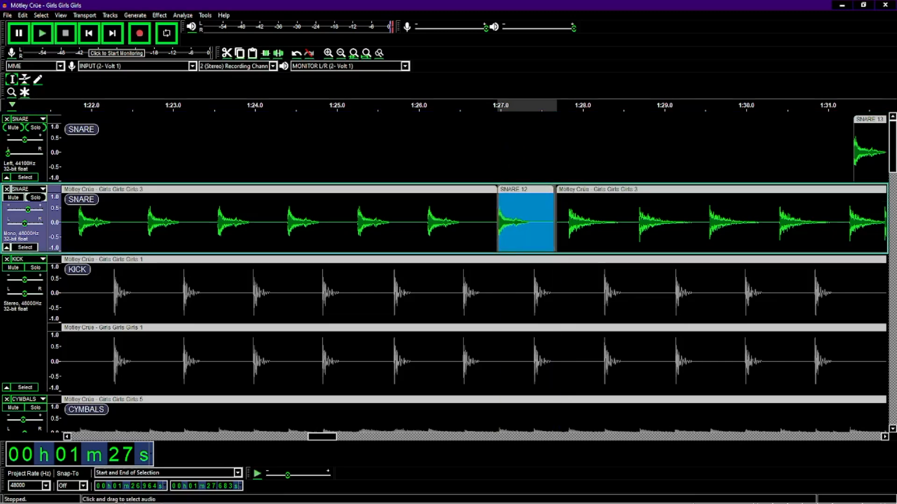
left_click(497, 189)
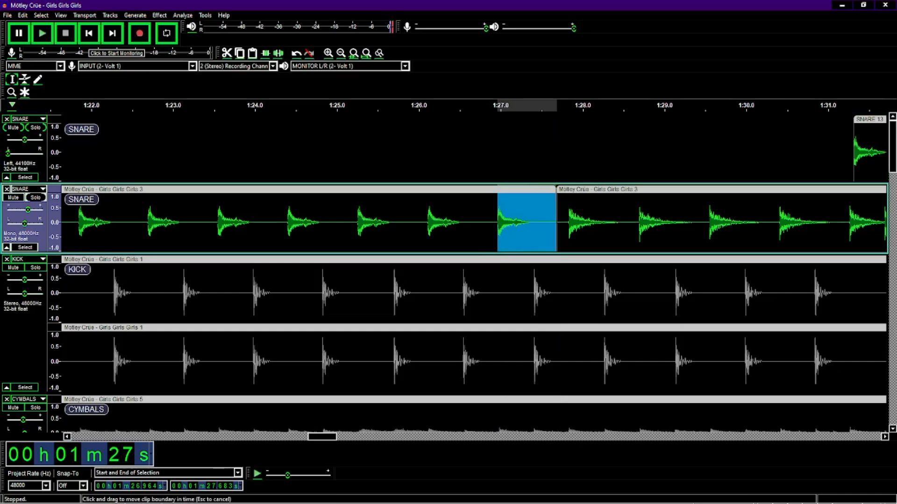
left_click(556, 189)
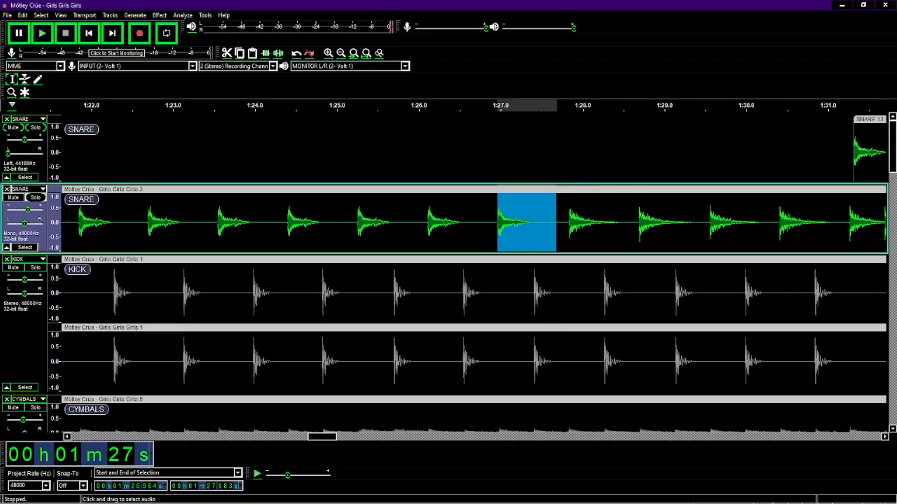
Step: Split-cut the original snare hit on the second snare track from about 1:27.826 to 1:28.533
left_click_drag(567, 220, 626, 220)
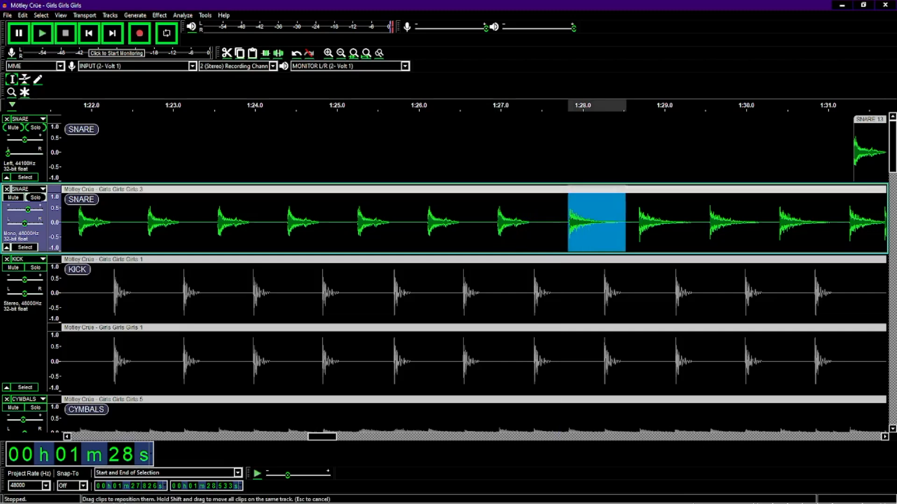
left_click(22, 15)
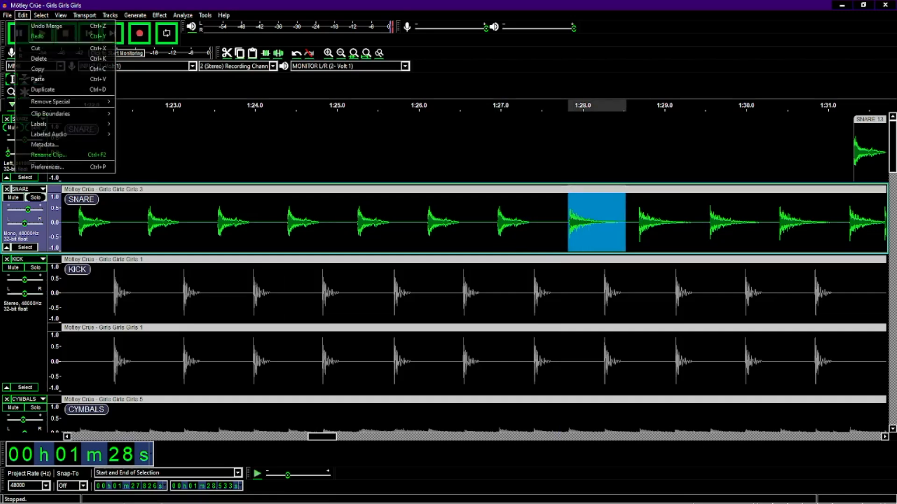
mouse_move(64, 102)
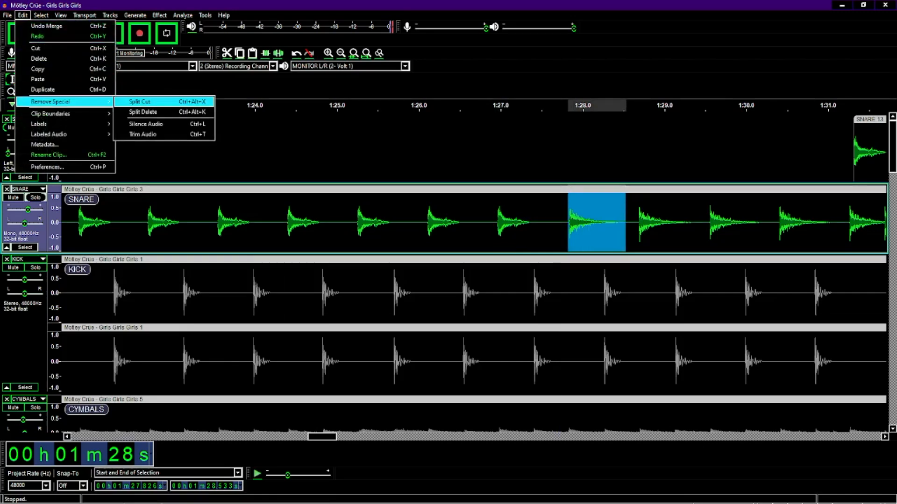
left_click(140, 102)
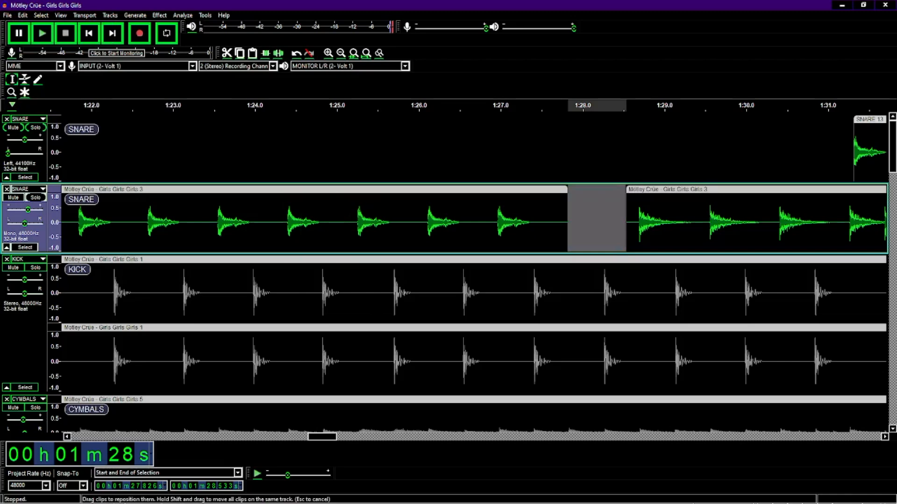
Step: Fill the gap at about 1:27.826 with the SNARE 13 clip, fitted to its length, and merge it with the clips on both sides
left_click_drag(868, 119, 582, 119)
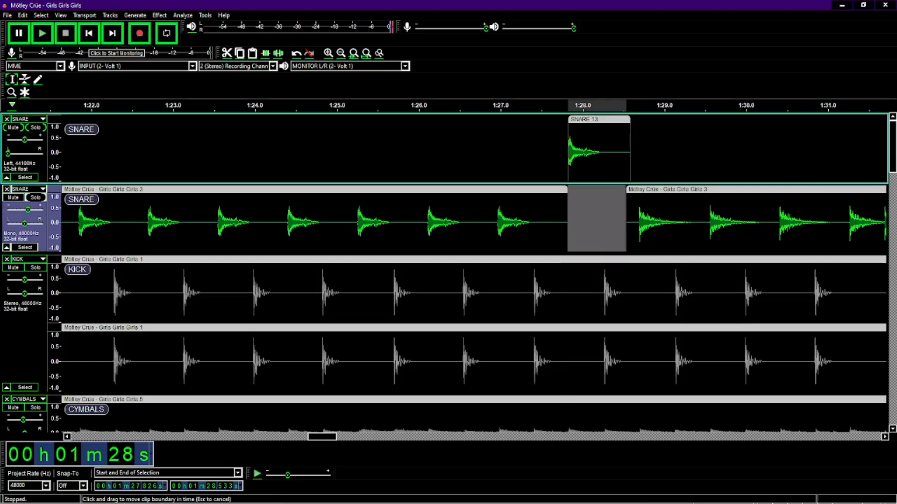
left_click_drag(630, 149, 617, 149)
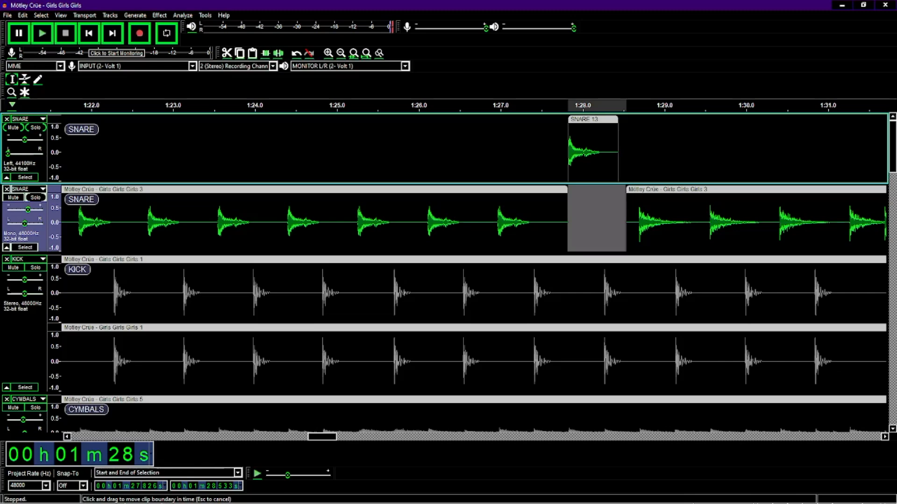
left_click_drag(592, 119, 592, 189)
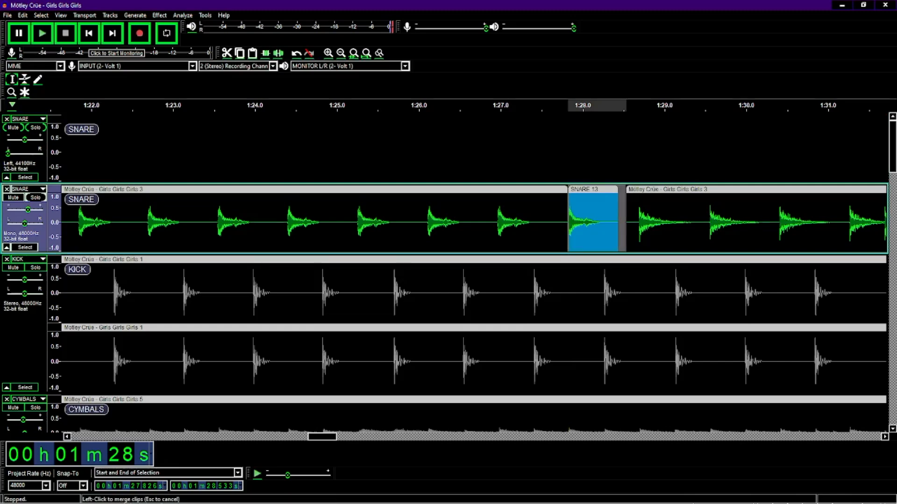
left_click(568, 190)
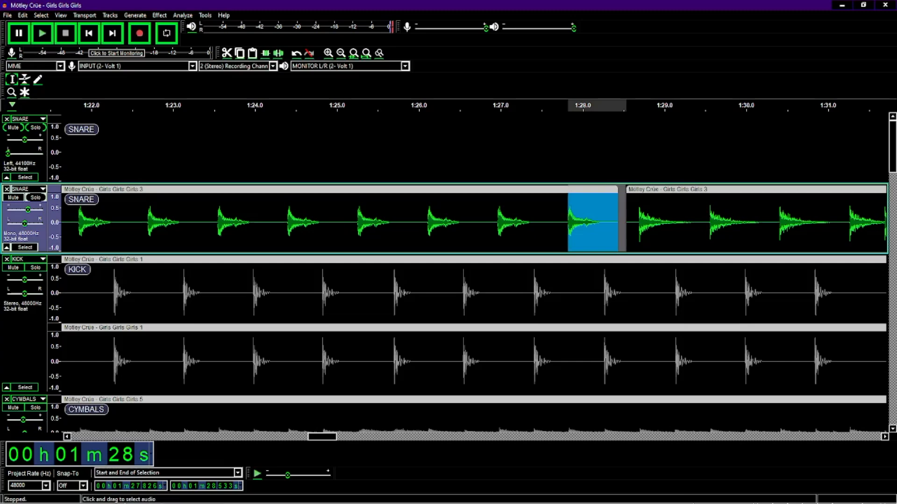
left_click_drag(617, 219, 626, 219)
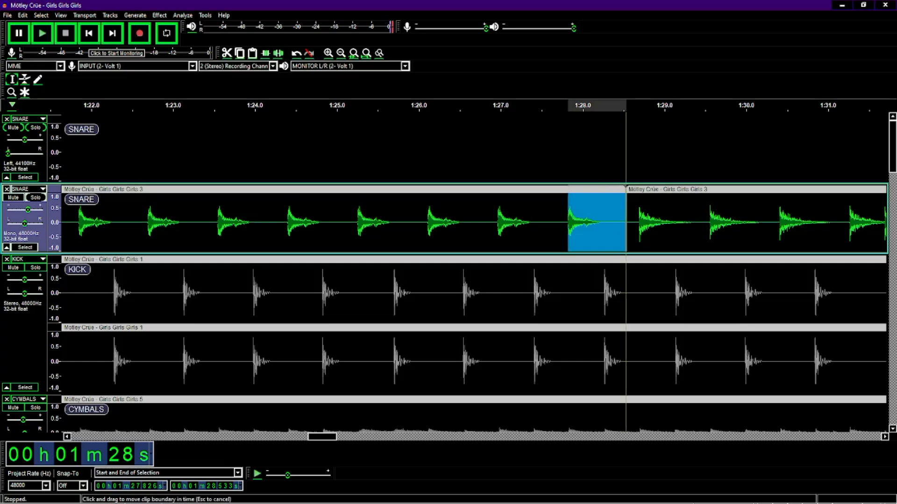
left_click(626, 188)
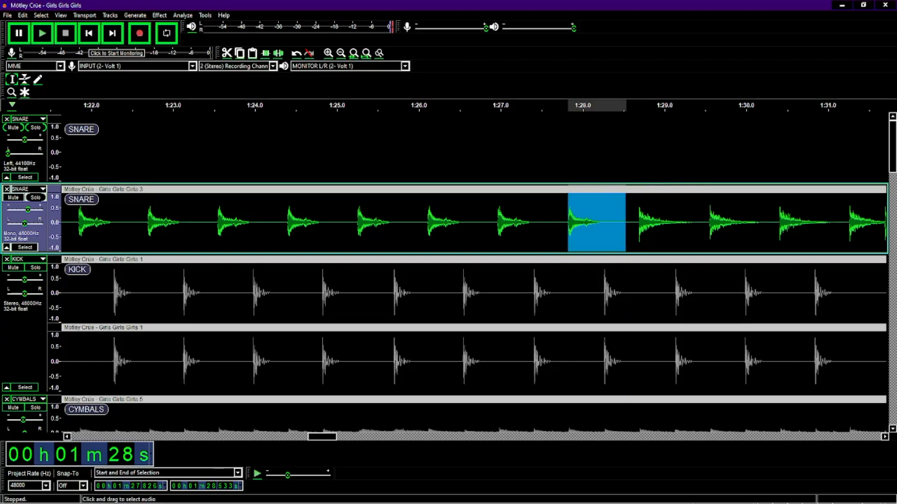
Step: Split-cut the original snare hit on the second snare track from about 1:28.687 to 1:29.435
left_click_drag(639, 219, 699, 220)
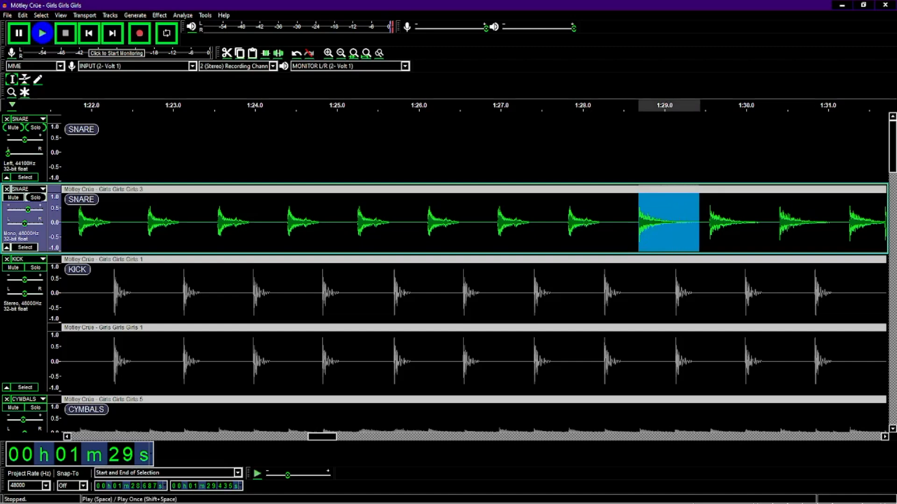
left_click(22, 15)
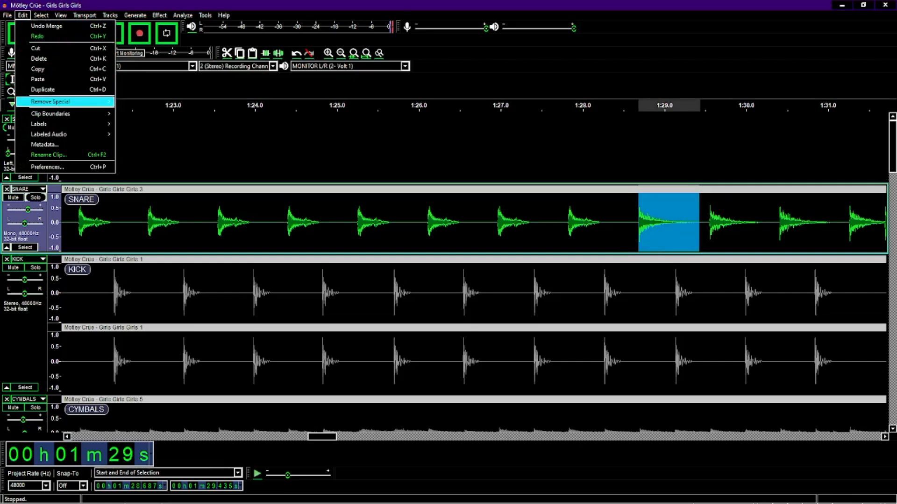
mouse_move(56, 101)
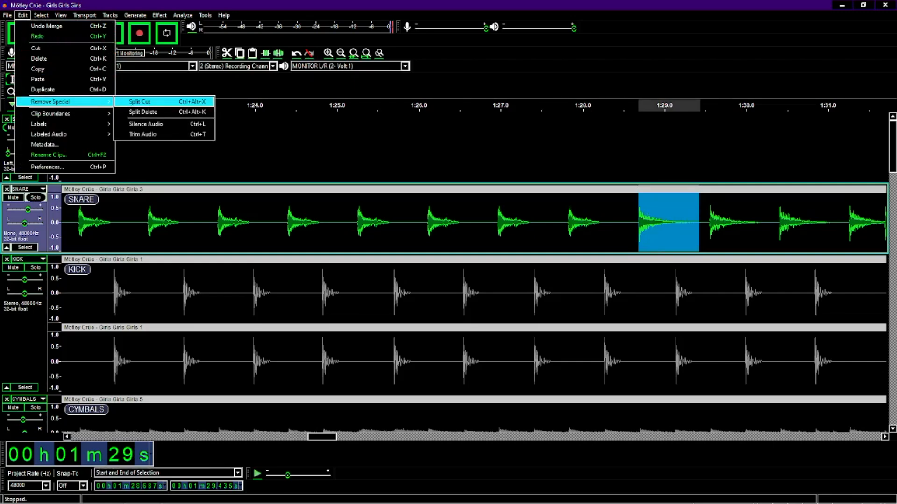
left_click(133, 101)
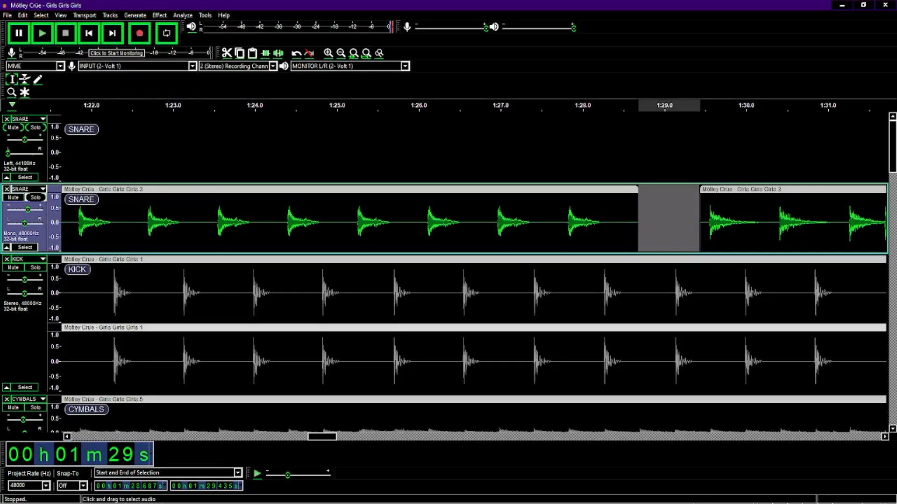
Step: Repeat the SNARE 15 clip with trailing space, selected from about 1:33.995 to 1:35.060, adding 15 repeats on the first snare track
scroll(469, 266, "right", 10)
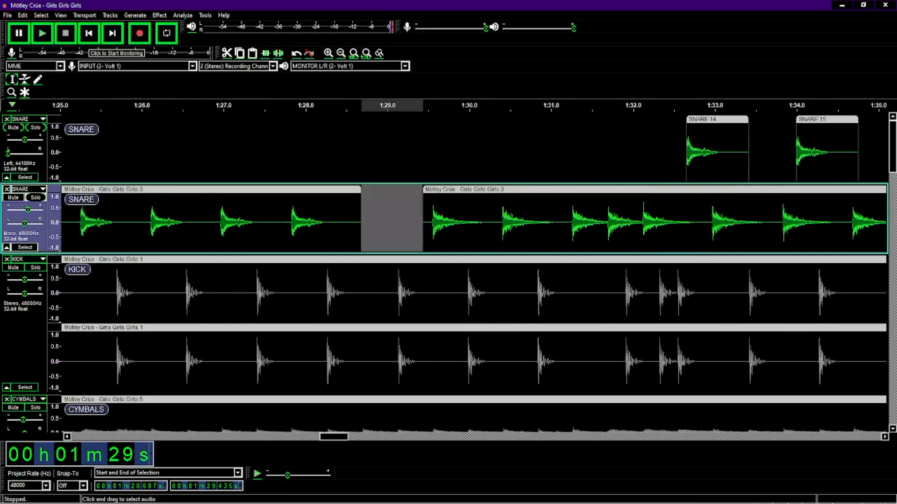
scroll(491, 266, "left", 2)
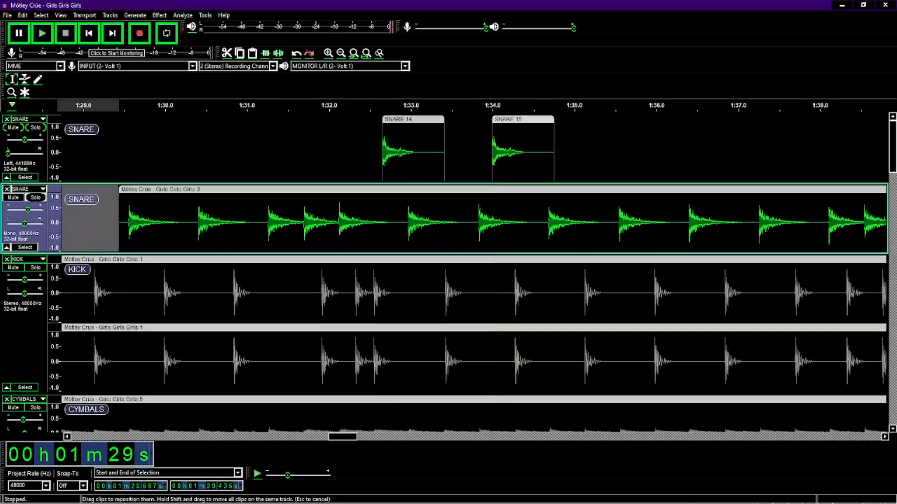
left_click(523, 119)
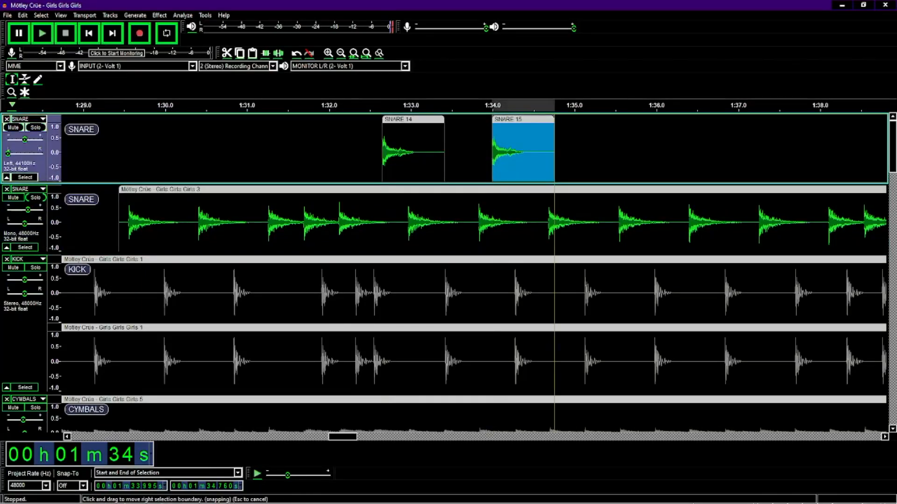
left_click_drag(555, 152, 578, 151)
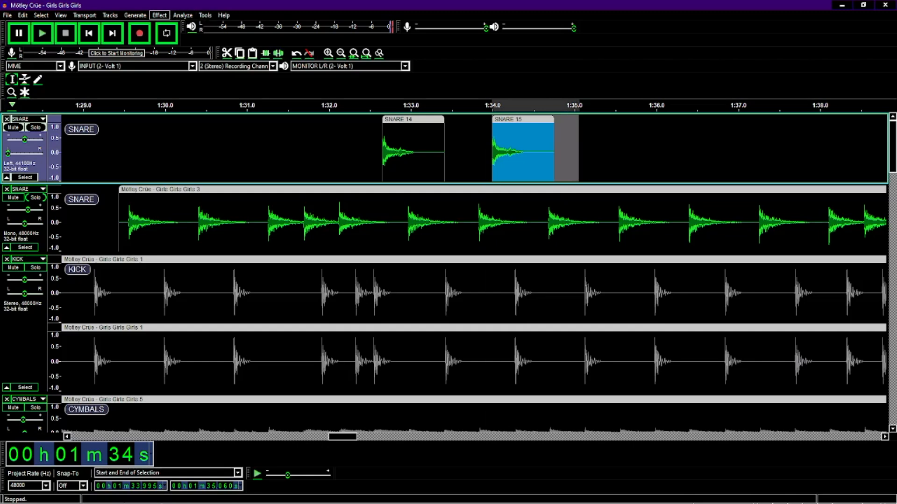
left_click(160, 15)
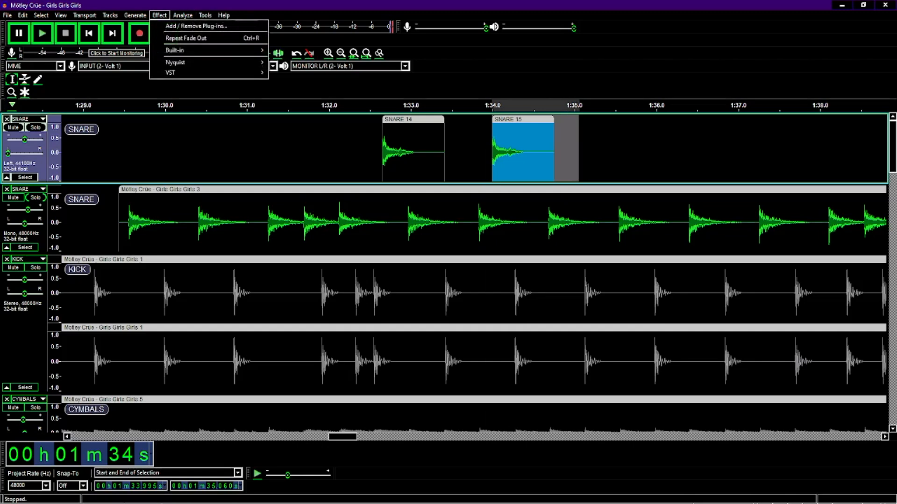
mouse_move(187, 50)
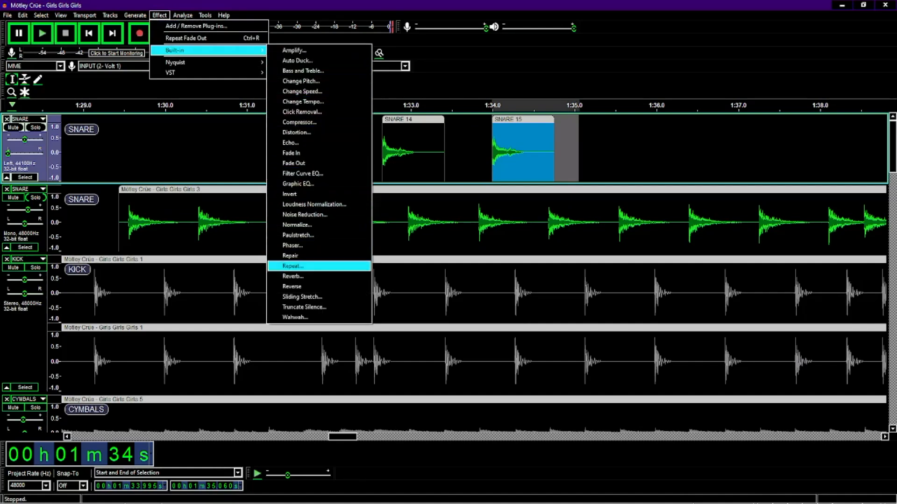
left_click(293, 266)
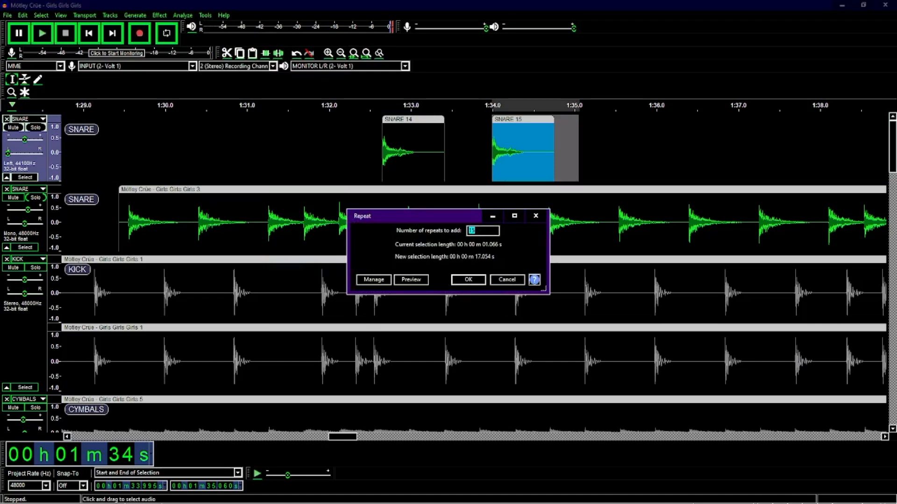
key("Return")
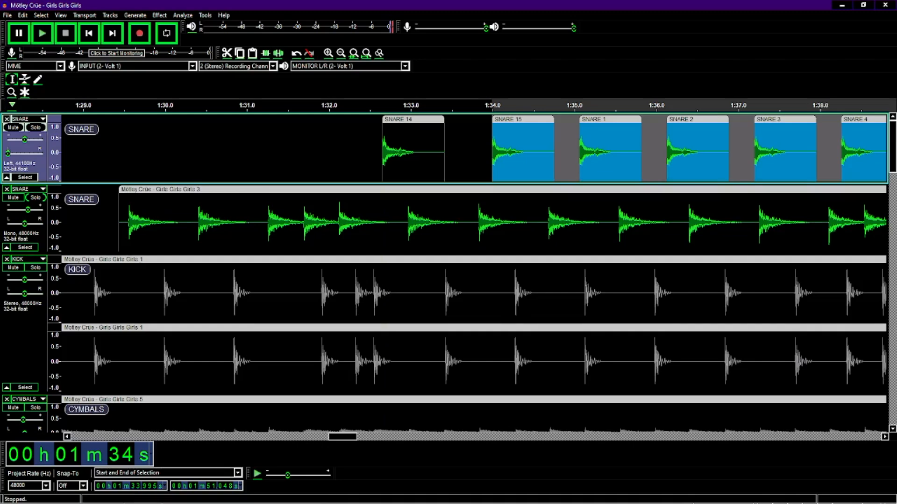
Step: Move the SNARE 14 clip above the gap at about 1:28.687 and shift the selected run from SNARE 15 onward to start at about 1:30.771
scroll(460, 271, "left", 5)
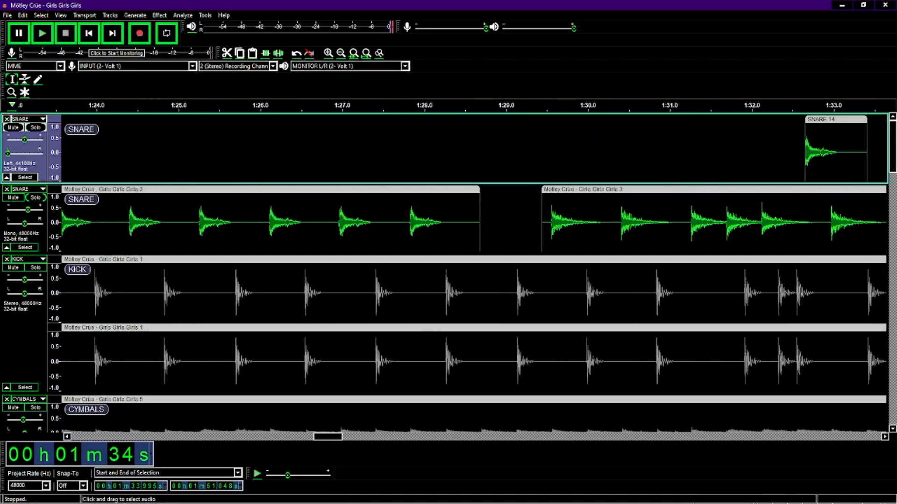
scroll(696, 220, "right", 1)
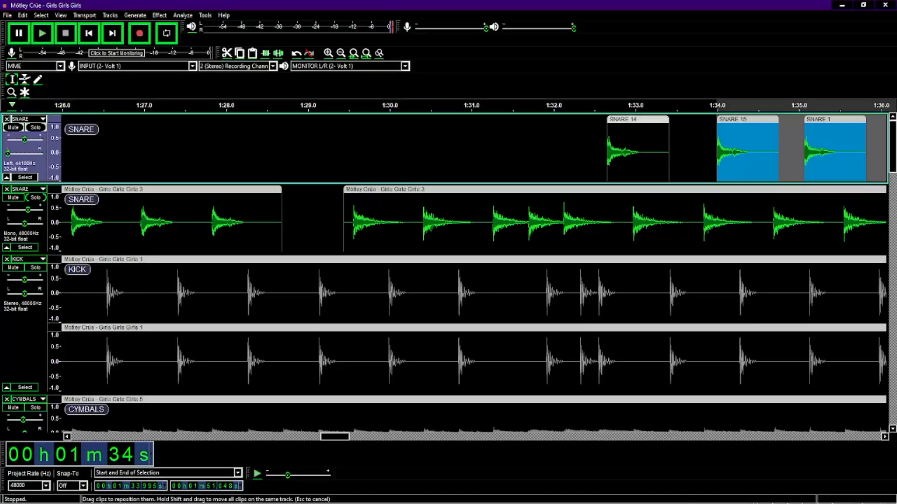
left_click_drag(637, 120, 320, 119)
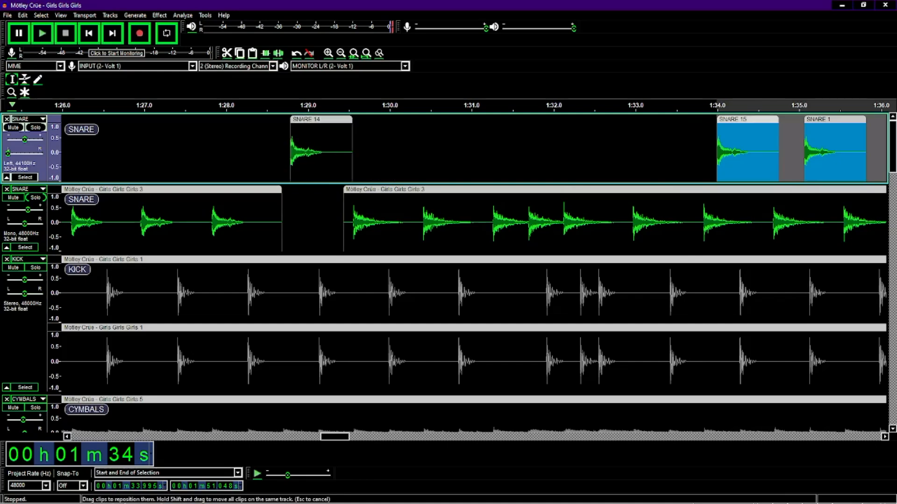
left_click_drag(747, 120, 483, 119)
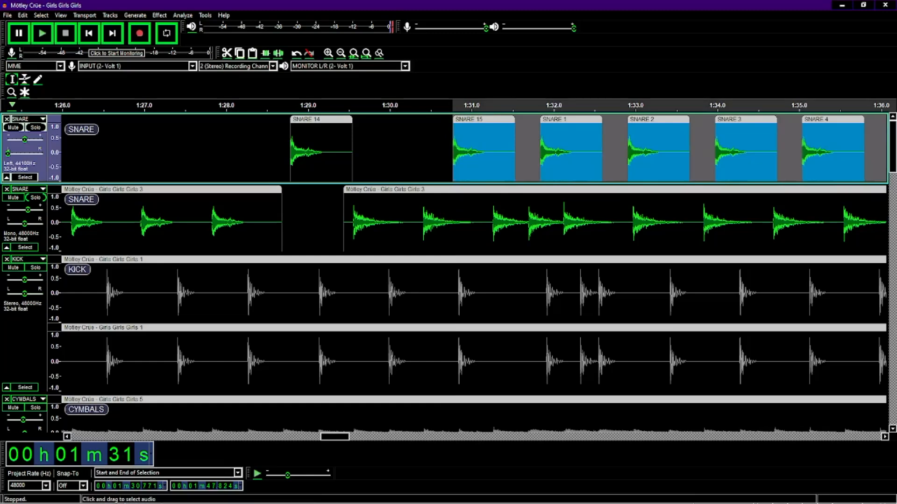
left_click_drag(306, 119, 296, 119)
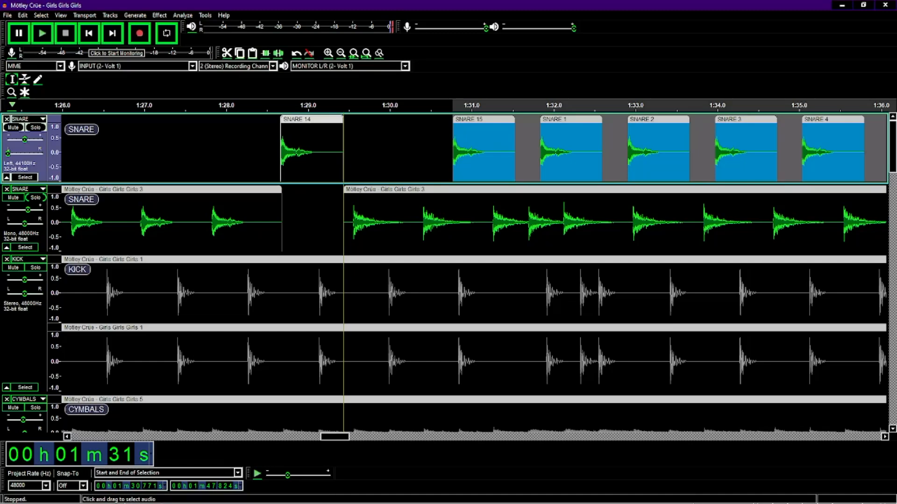
Step: Fill the gap at about 1:28.687 with the SNARE 14 clip, fitted to its length, and merge it with the clips on both sides
left_click_drag(342, 150, 331, 150)
left_click_drag(305, 119, 308, 189)
left_click(282, 222)
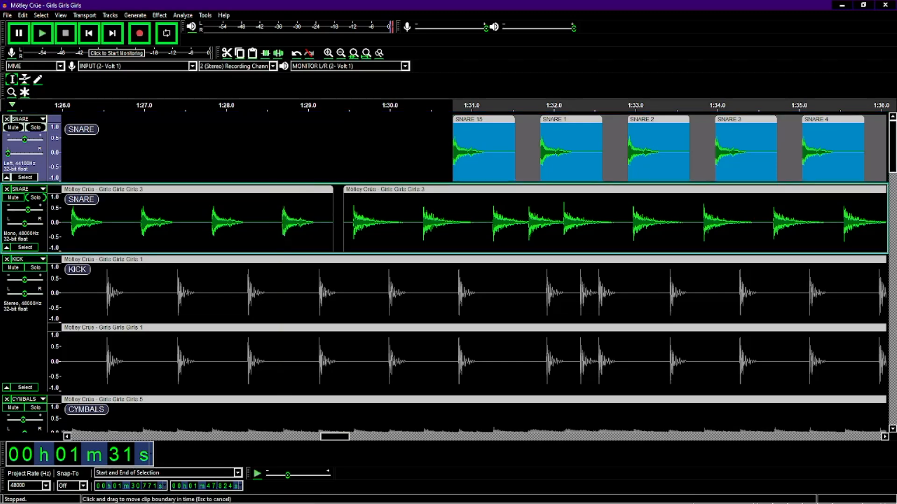
left_click_drag(333, 219, 343, 219)
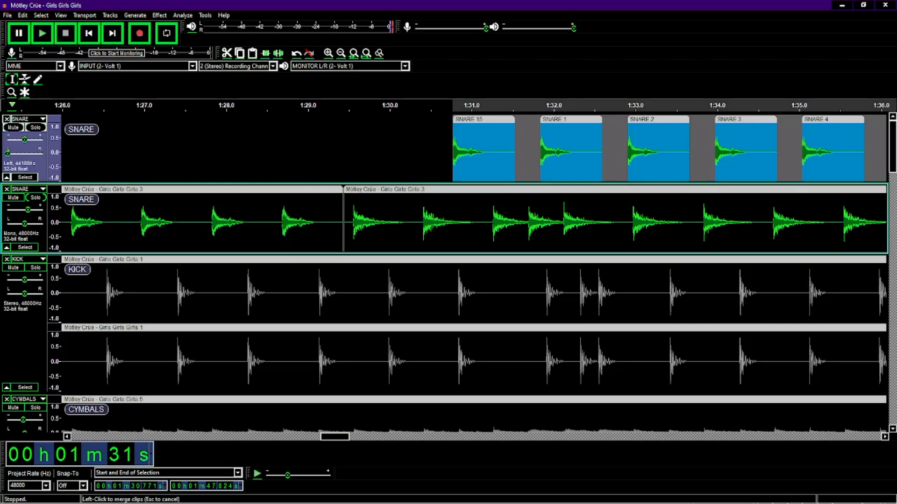
left_click(343, 220)
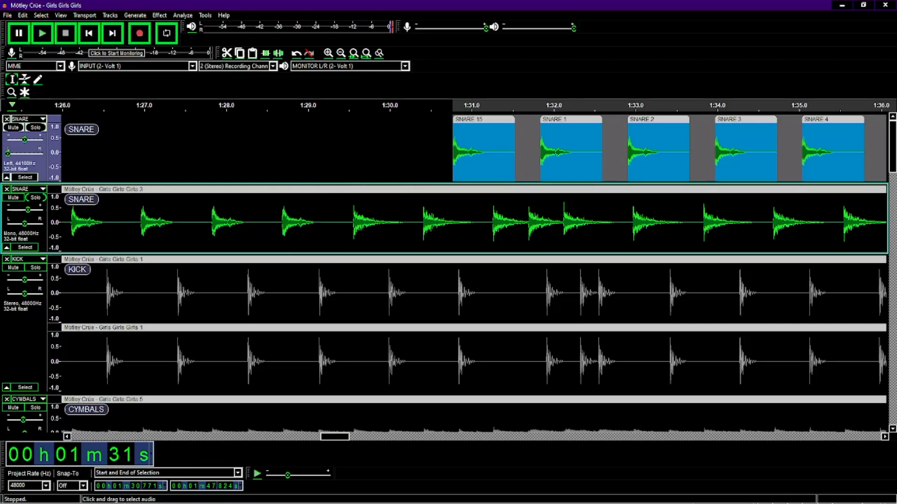
Step: Split-cut the original snare hit on the second snare track from about 1:29.549 to 1:30.336
left_click_drag(351, 219, 417, 220)
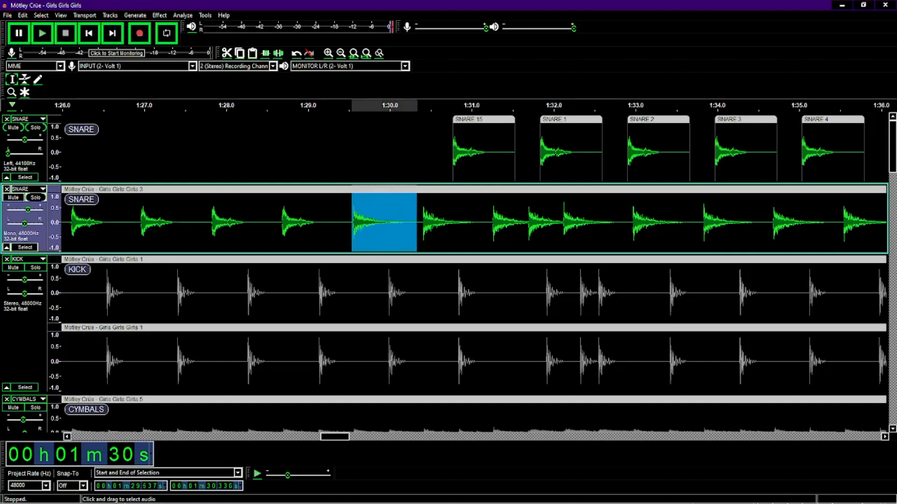
left_click_drag(352, 220, 354, 220)
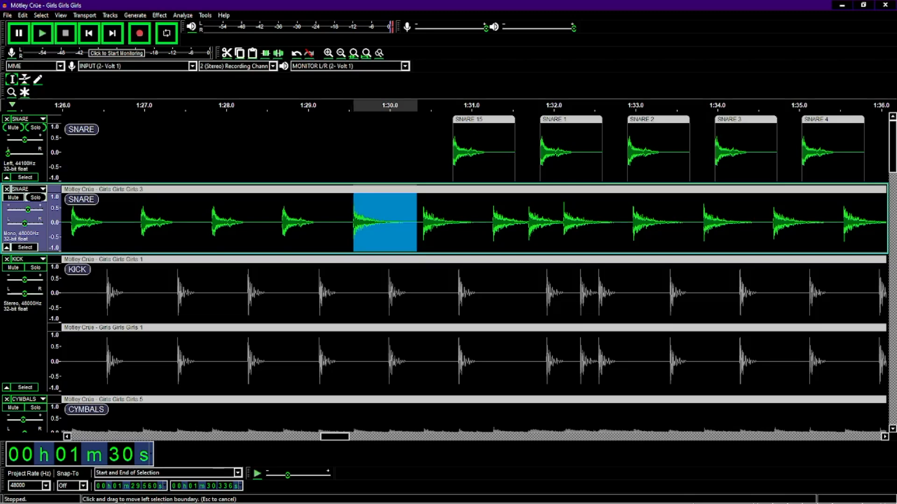
left_click_drag(354, 220, 352, 220)
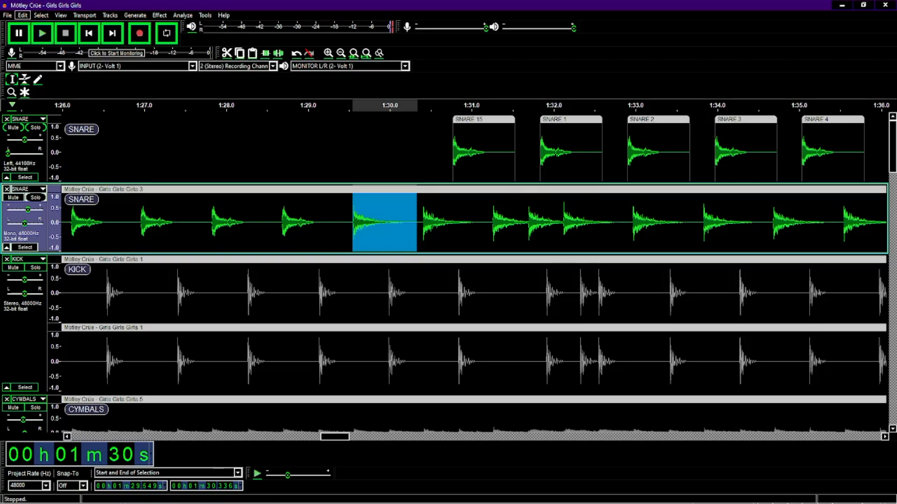
left_click(23, 15)
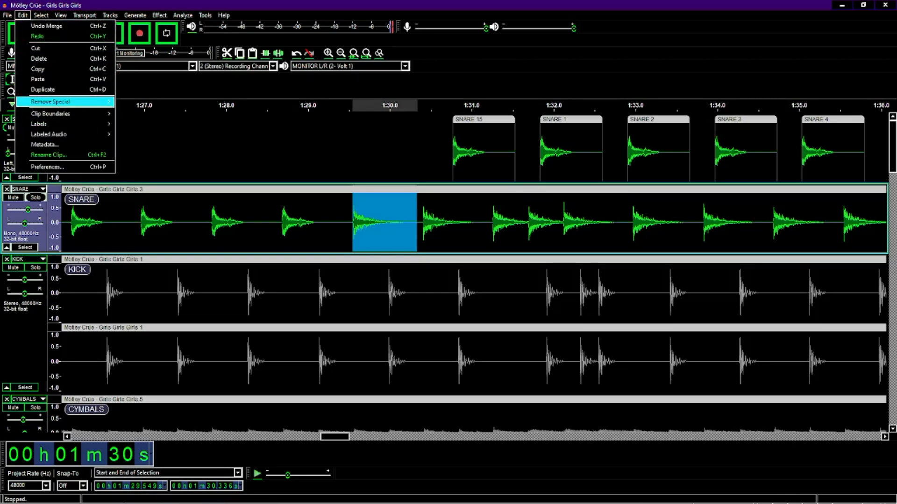
mouse_move(51, 102)
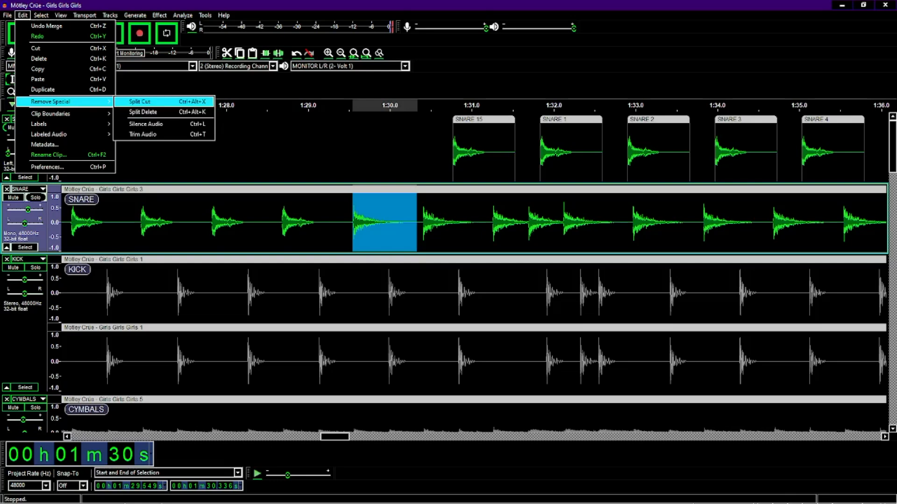
left_click(140, 101)
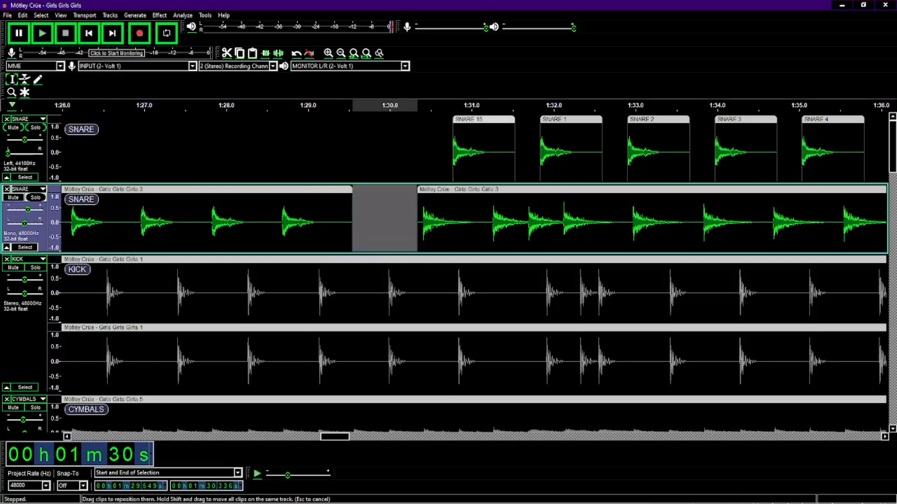
Step: Fill the gap at about 1:29.549 with the SNARE 15 clip, extend the following clip back to meet it, and merge it on both sides
left_click_drag(481, 119, 381, 189)
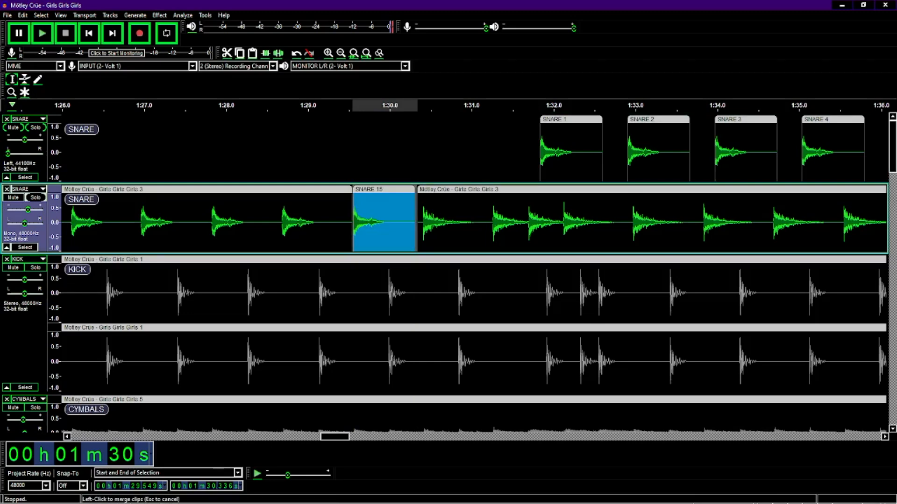
left_click(352, 189)
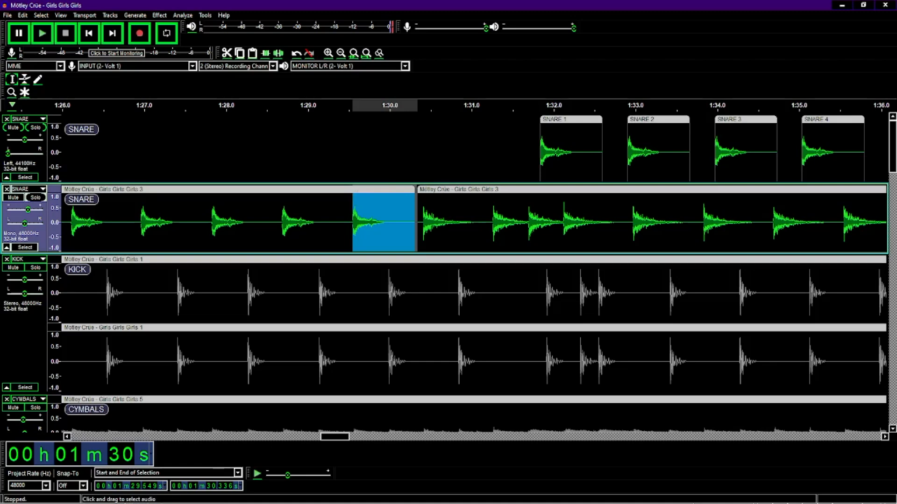
left_click_drag(420, 213, 416, 213)
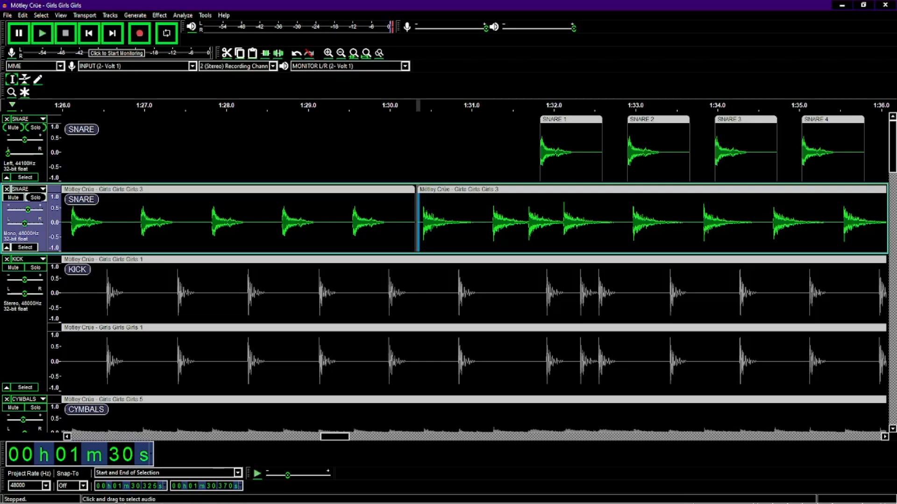
left_click_drag(418, 213, 415, 213)
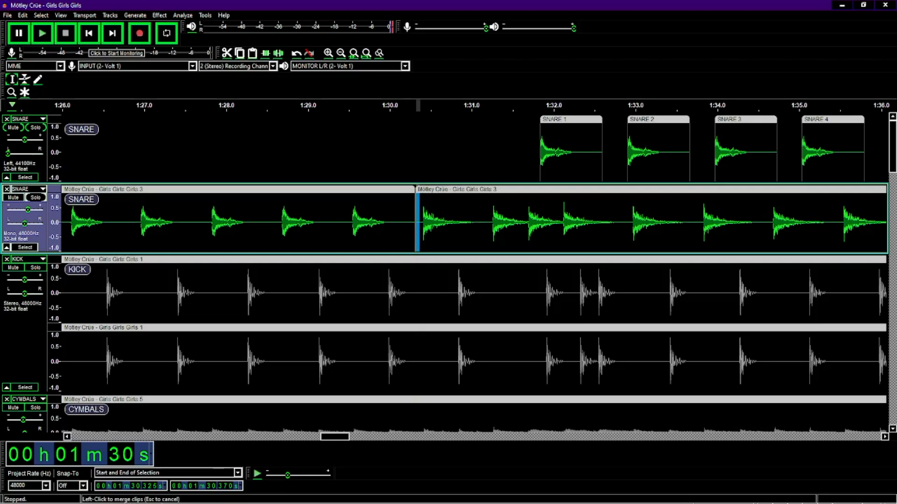
left_click(415, 190)
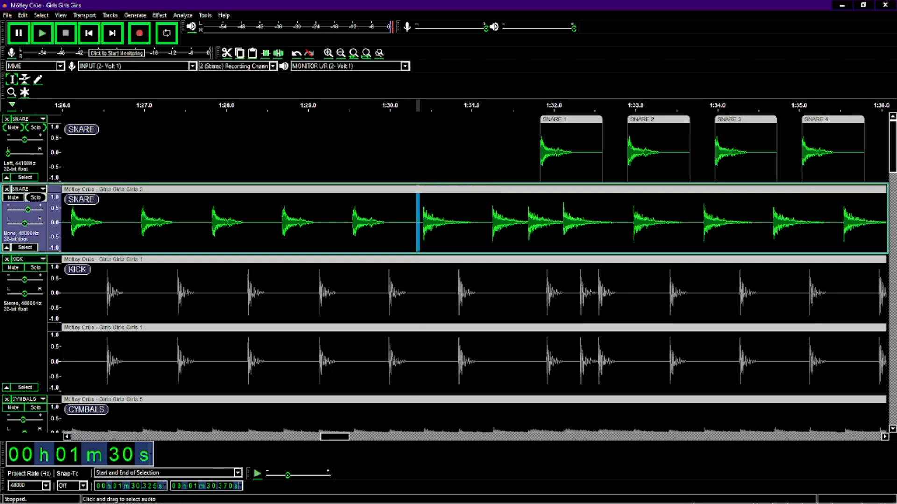